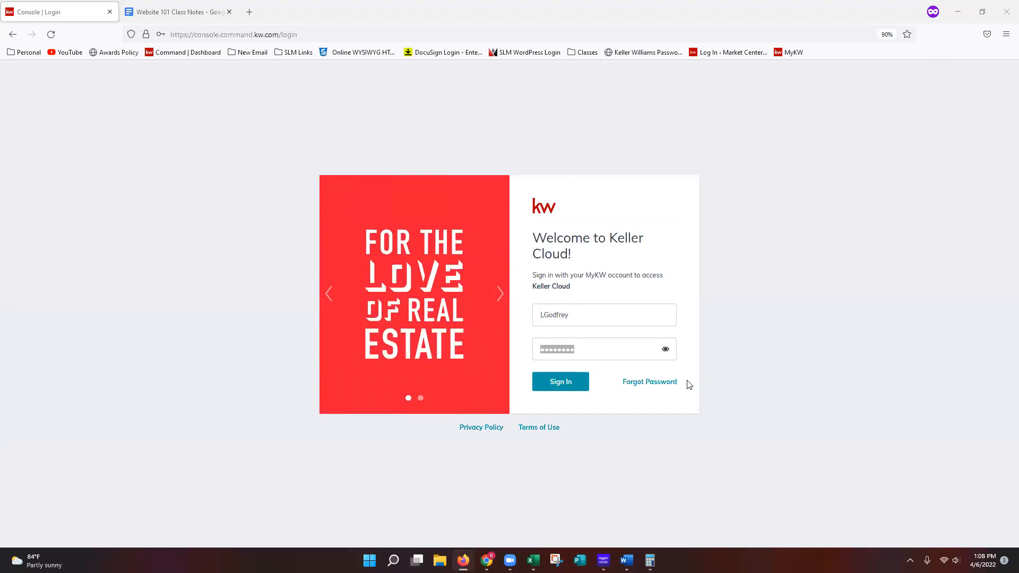
- Sign in to Keller Cloud with the prefilled credentials and open the Marketing Profile page within Connect Settings
key("Return")
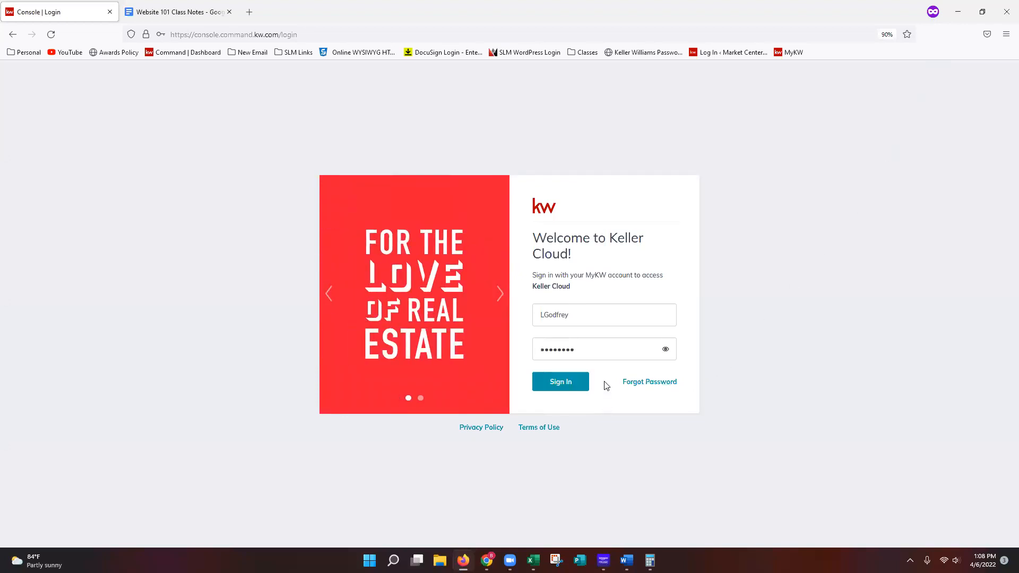
left_click(562, 392)
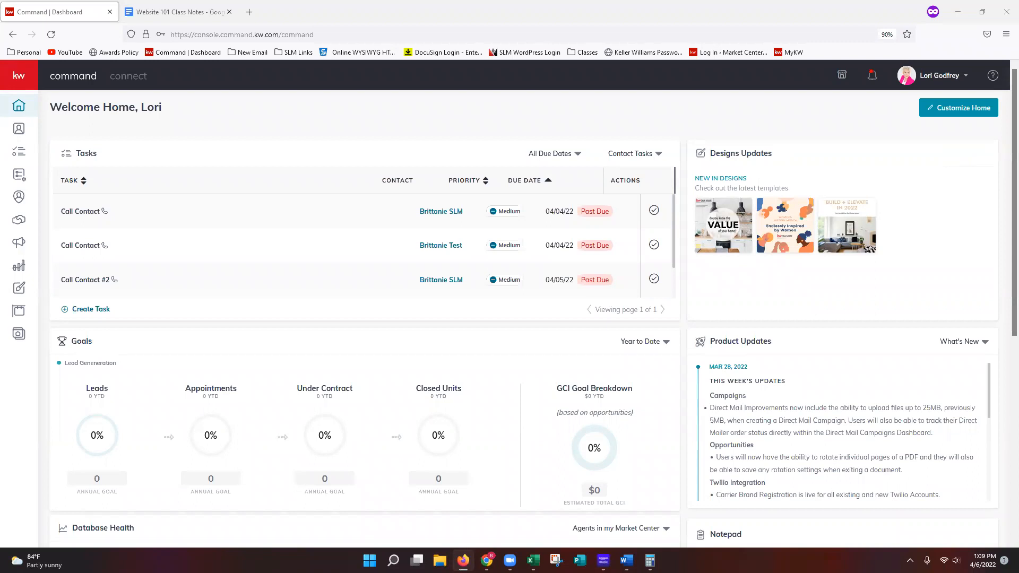
left_click(948, 82)
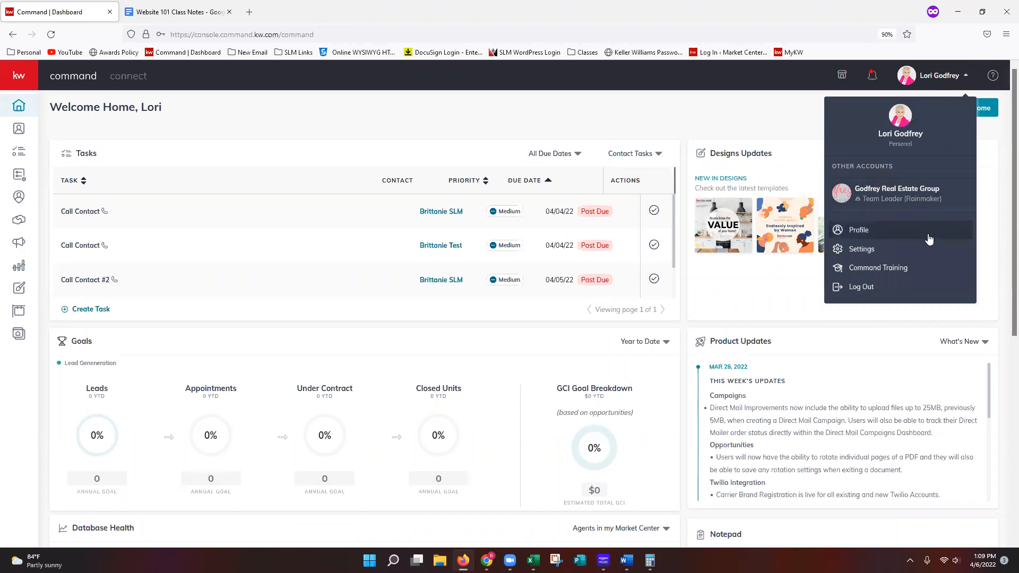
left_click(861, 254)
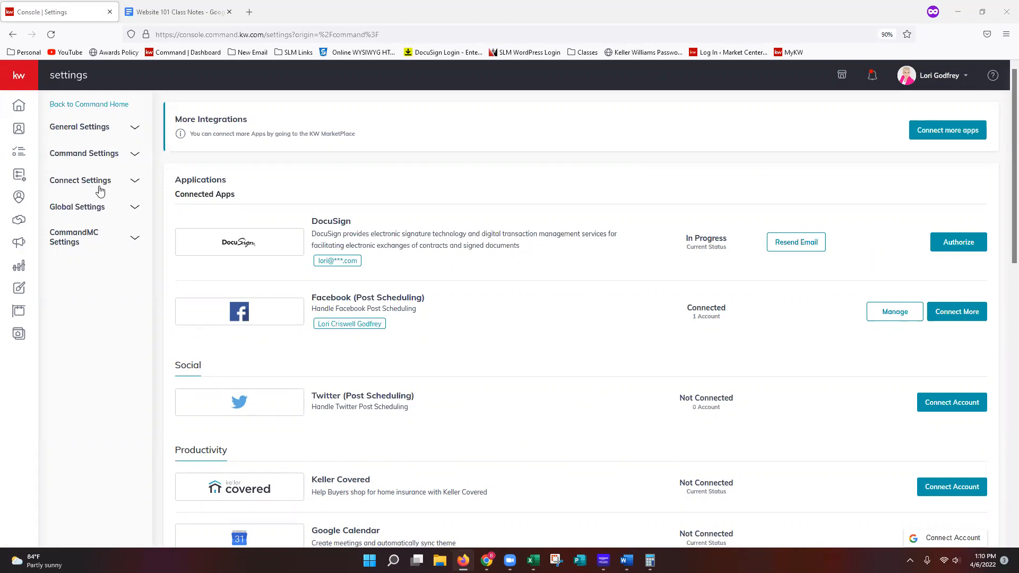
left_click(117, 188)
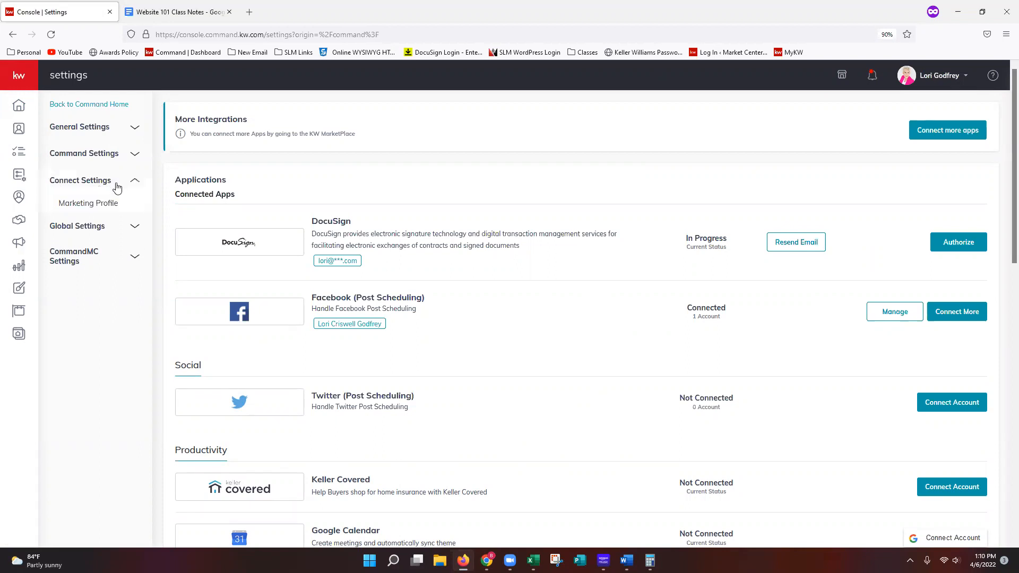
left_click(135, 208)
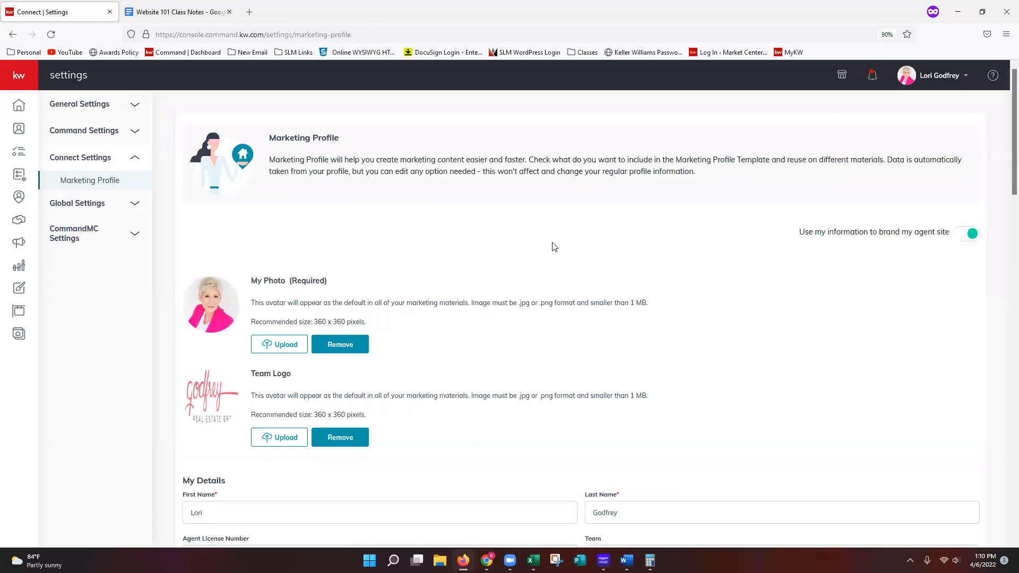
- Review the photo, team logo, personal details, slogan, designations and affiliation fields of the marketing profile
scroll(552, 247, "down", 2)
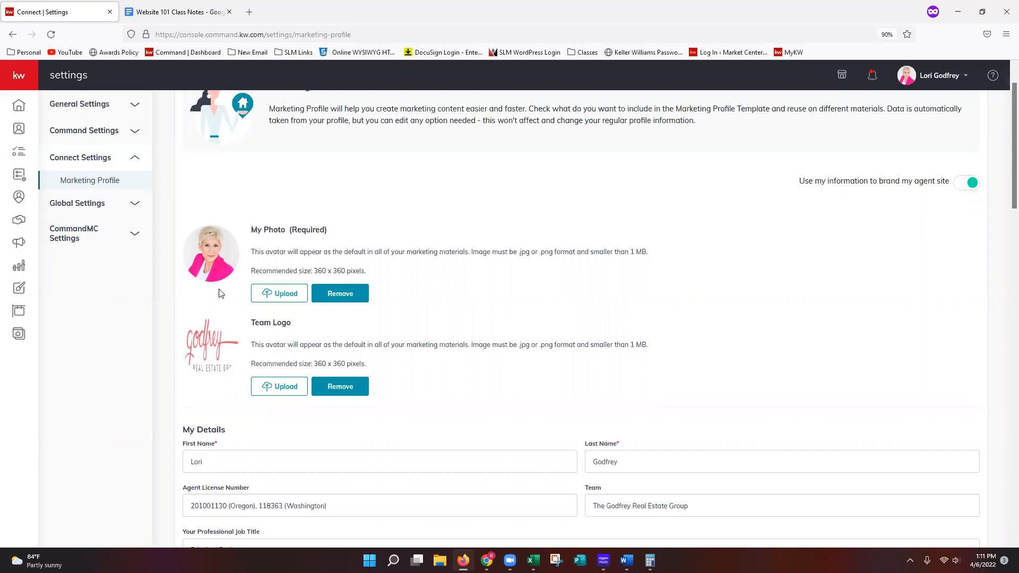
scroll(229, 317, "down", 1)
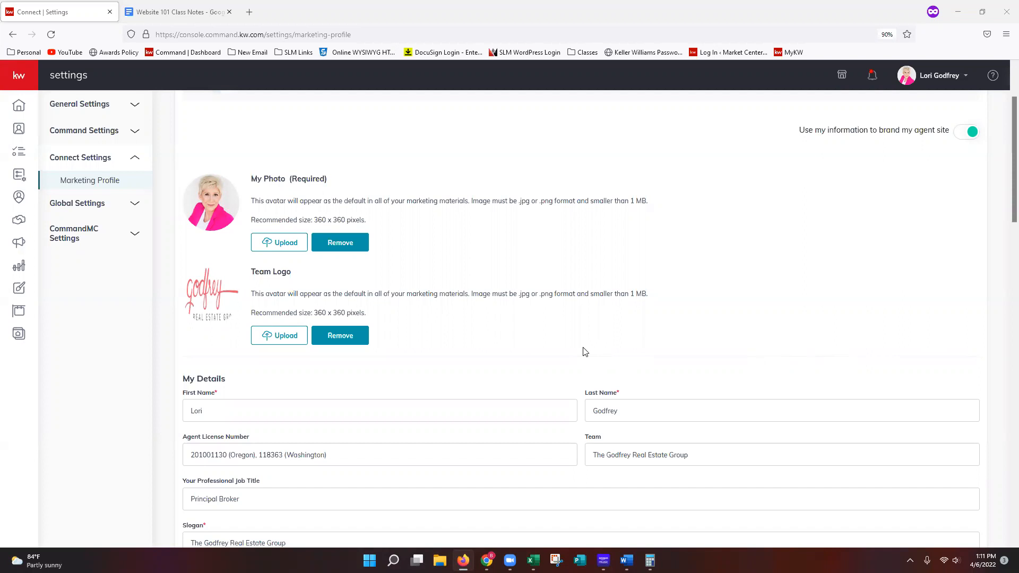
scroll(584, 351, "down", 2)
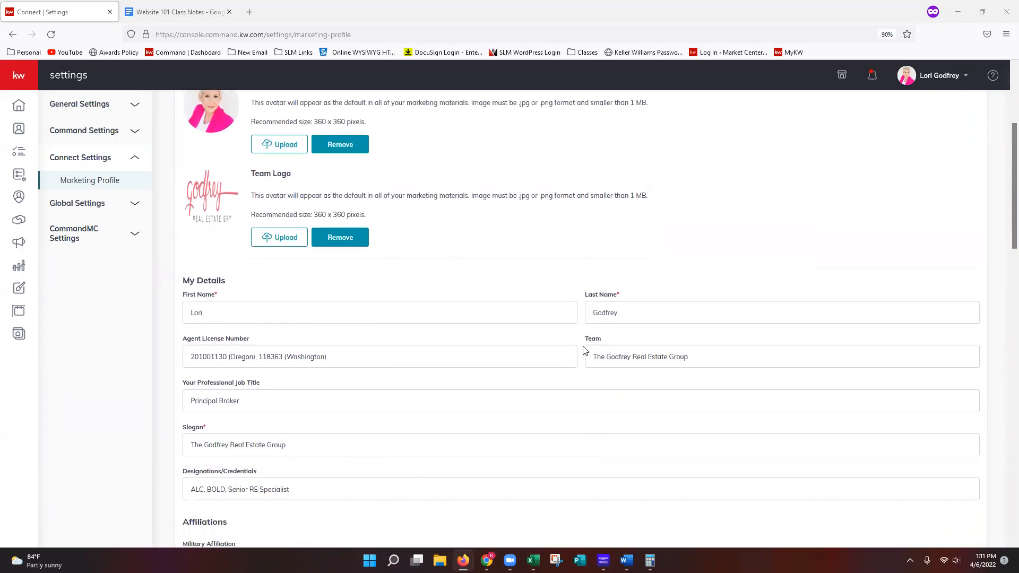
scroll(584, 350, "down", 3)
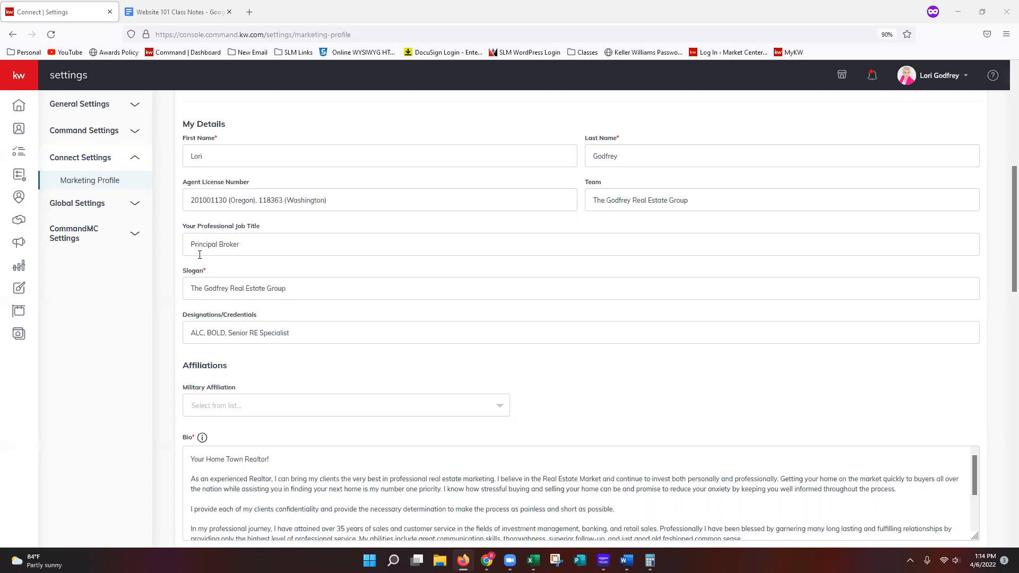
scroll(239, 271, "down", 1)
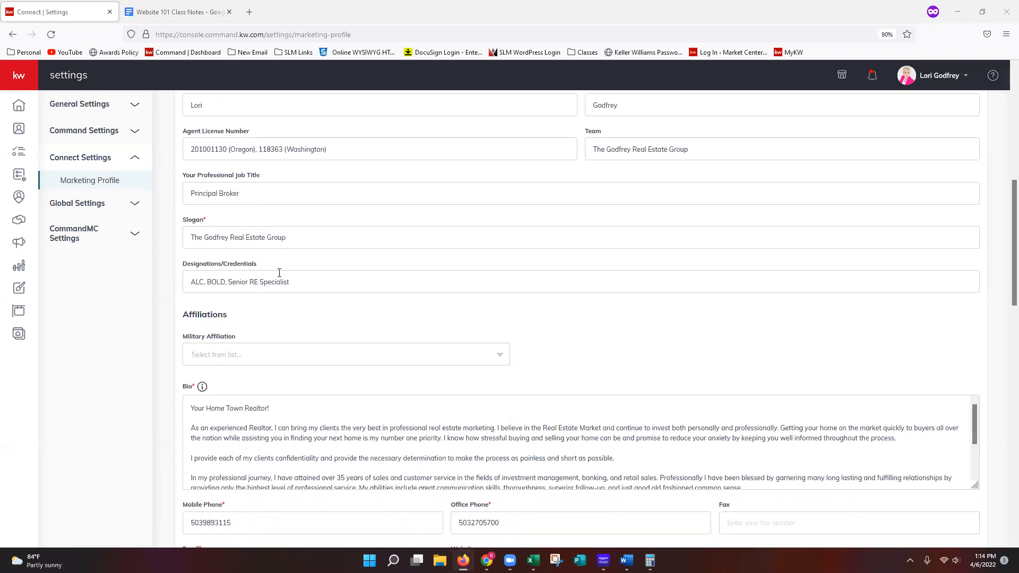
scroll(191, 258, "down", 1)
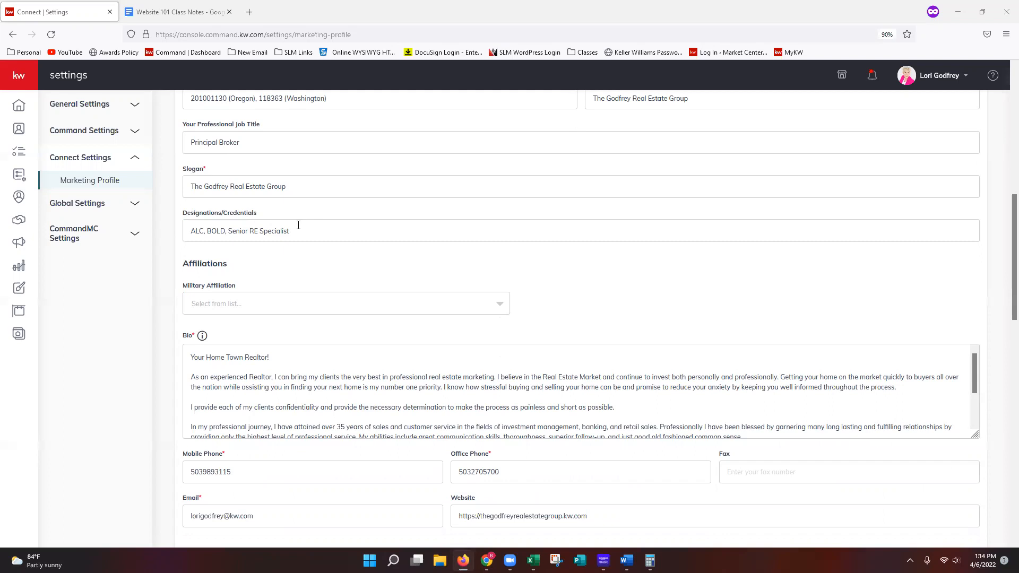
scroll(441, 229, "up", 1)
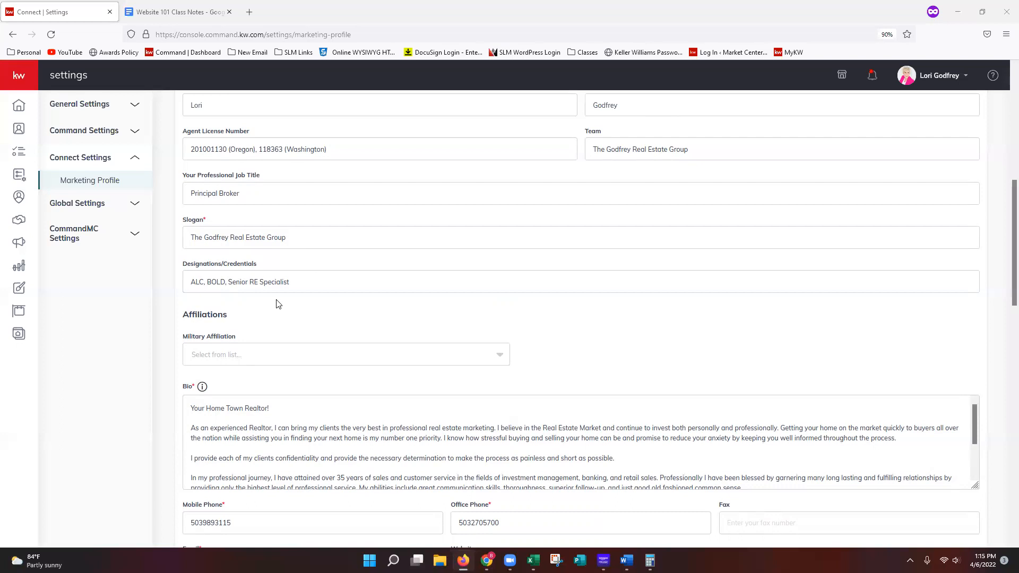
scroll(276, 304, "down", 1)
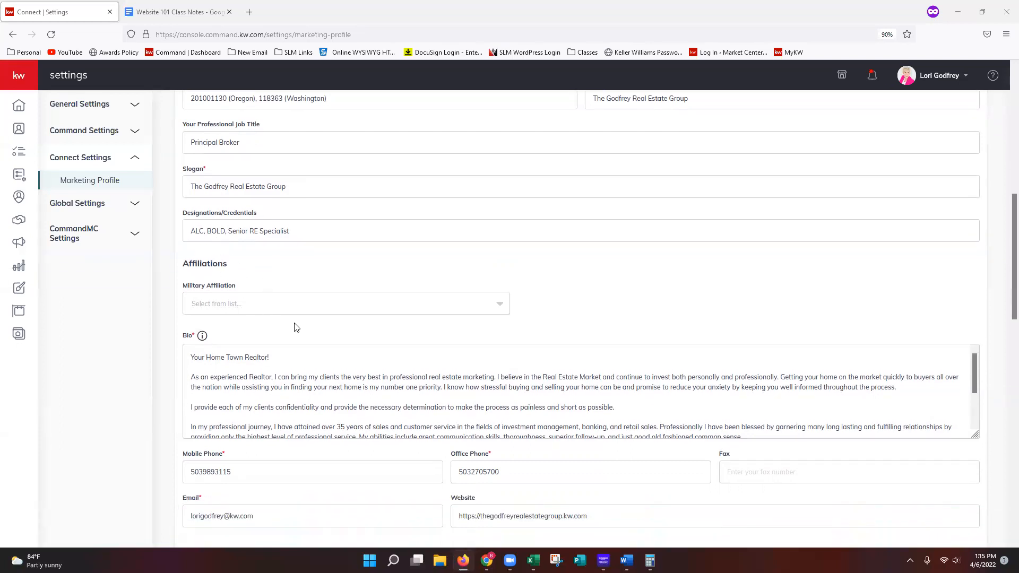
scroll(315, 324, "down", 1)
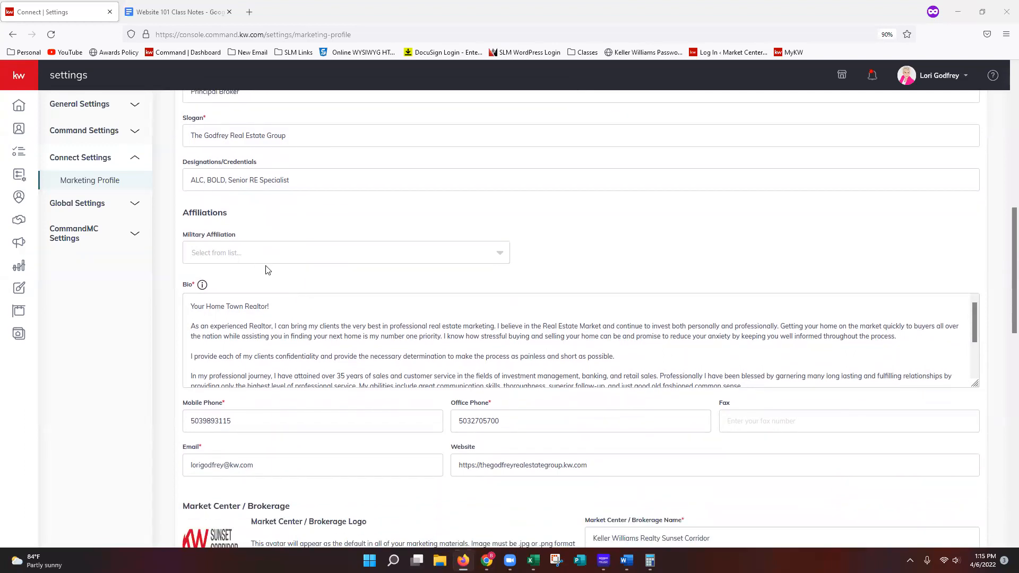
- Check the Military Affiliation options and enlarge the Bio text box to show the whole biography
left_click(301, 259)
left_click(567, 308)
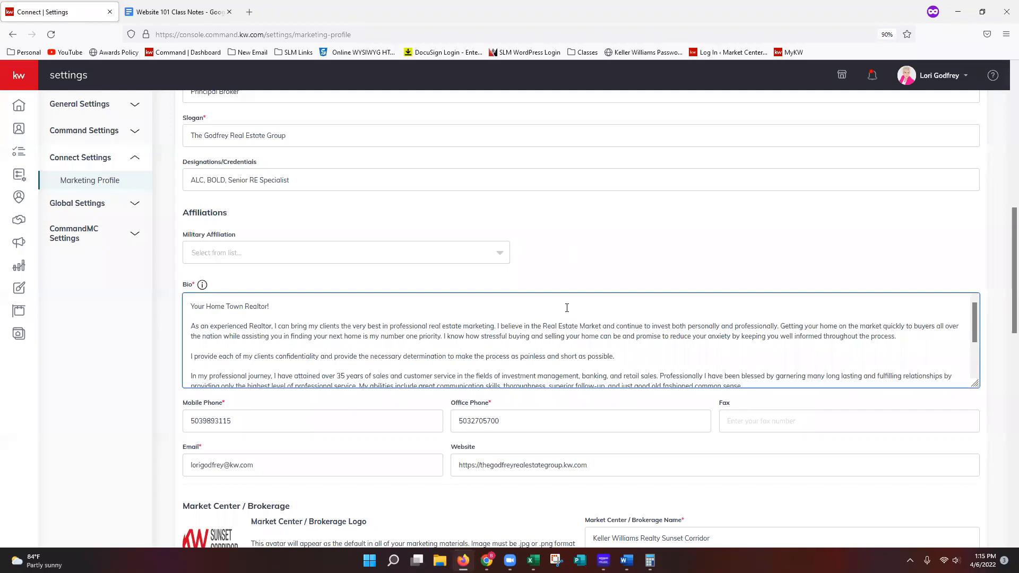
left_click_drag(975, 385, 973, 464)
scroll(973, 460, "down", 2)
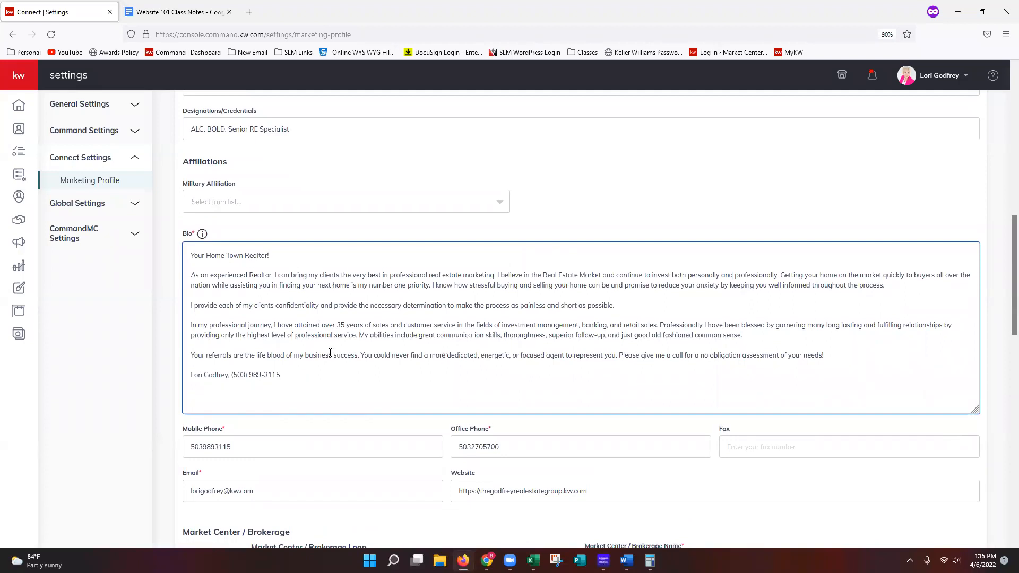
left_click(286, 299)
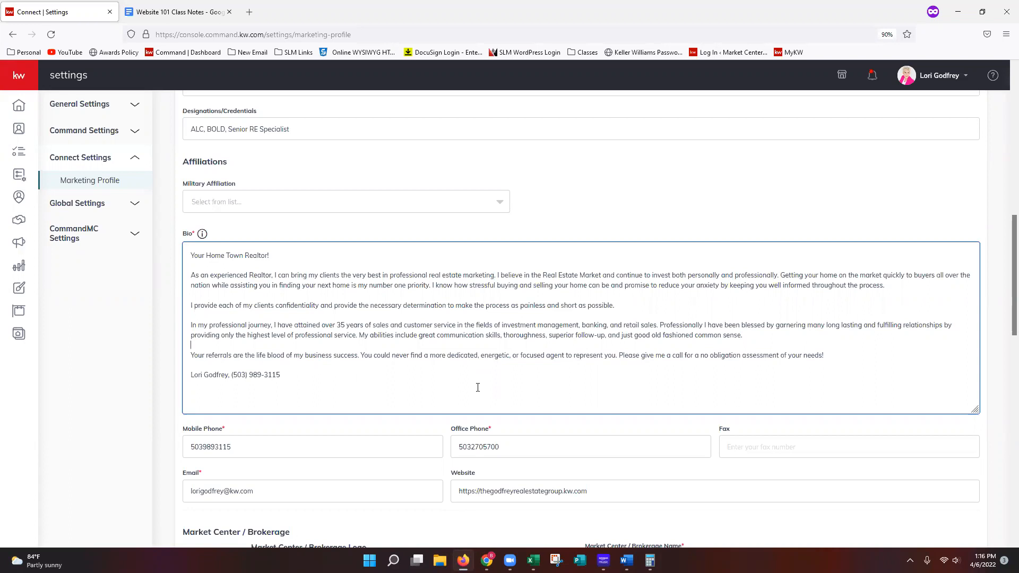
scroll(423, 414, "down", 2)
left_click(435, 386)
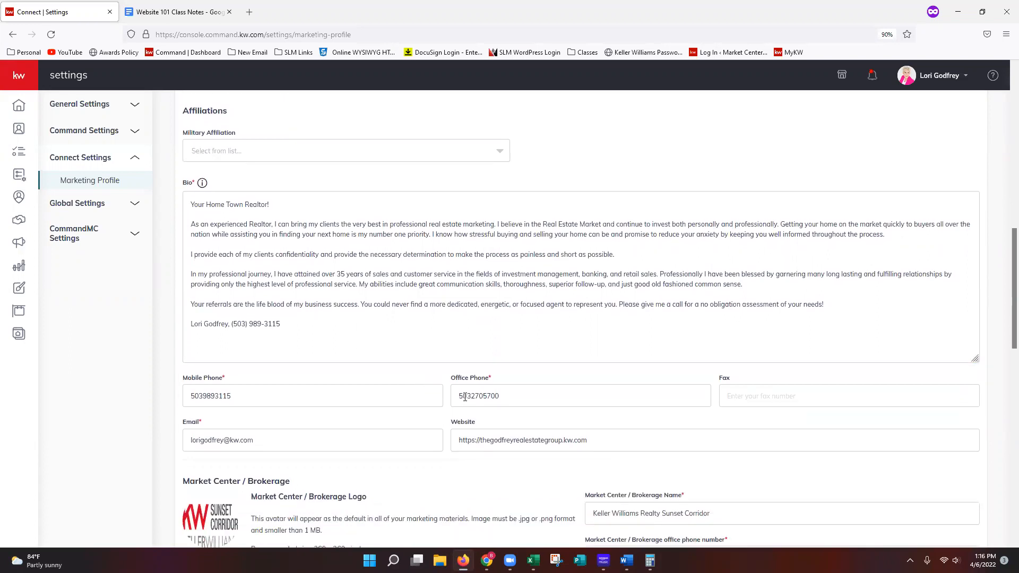
scroll(452, 412, "down", 6)
scroll(453, 413, "down", 2)
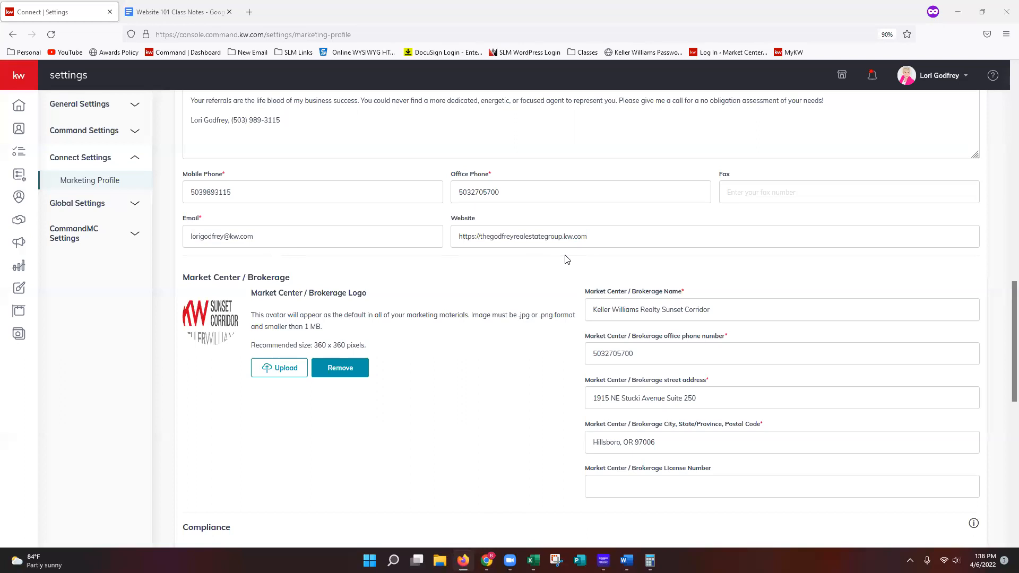
left_click_drag(562, 236, 604, 237)
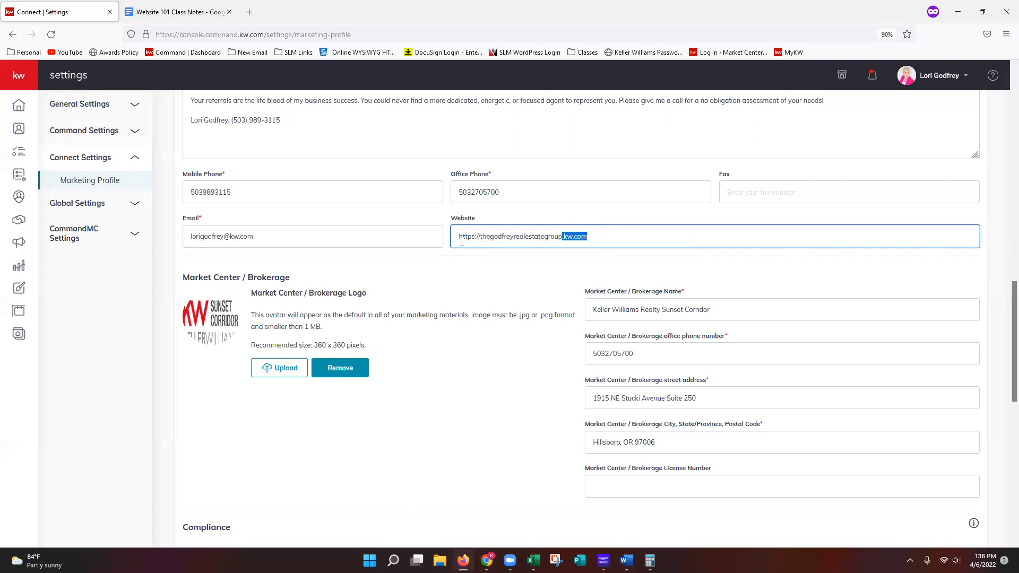
left_click_drag(459, 237, 481, 237)
left_click(630, 241)
left_click(481, 242)
type("www.")
key("BackSpace")
key("BackSpace")
key("BackSpace")
key("BackSpace")
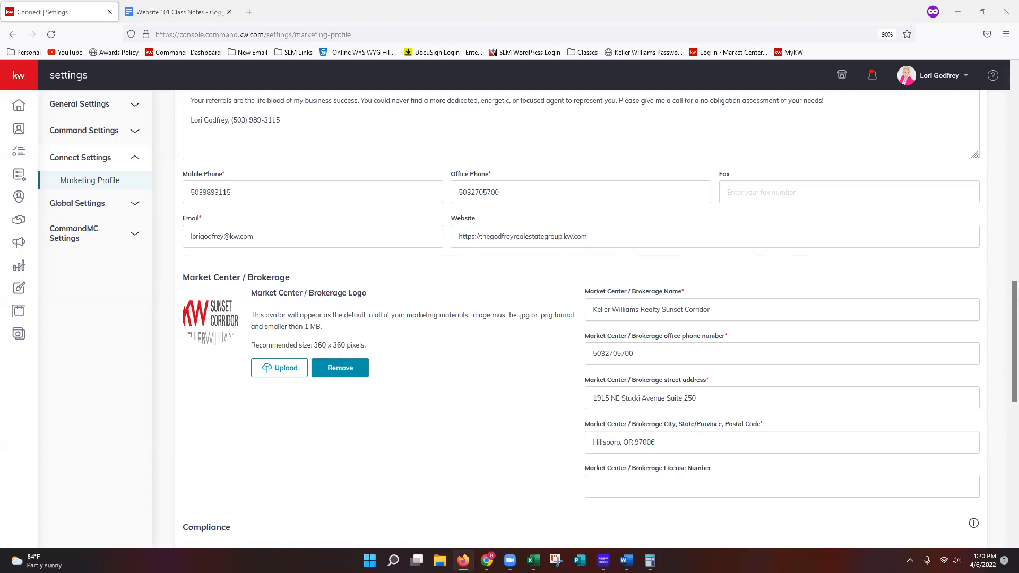
- Add a blank legal footer link row in the Compliance section and delete it again
scroll(913, 382, "down", 2)
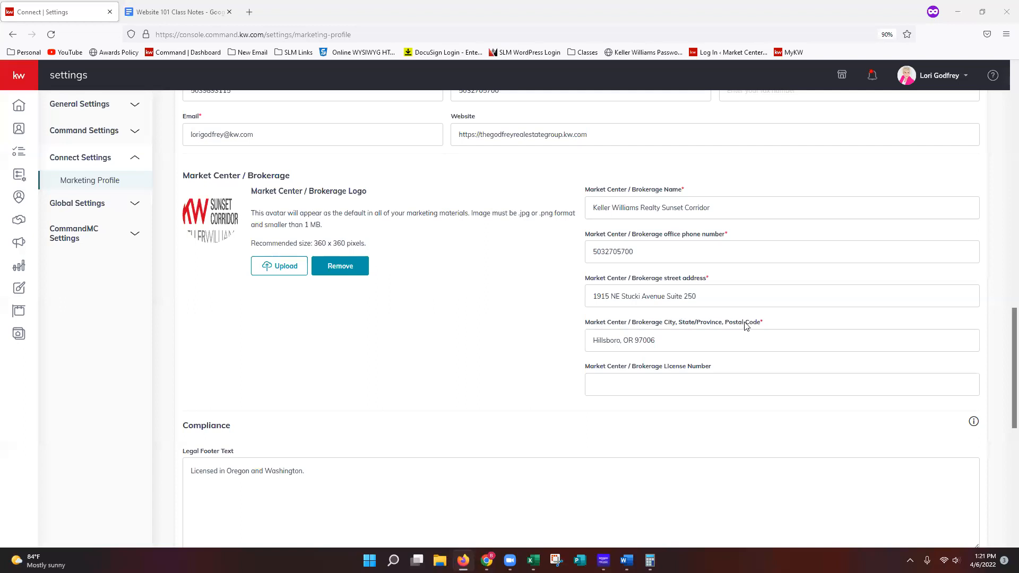
scroll(723, 377, "down", 3)
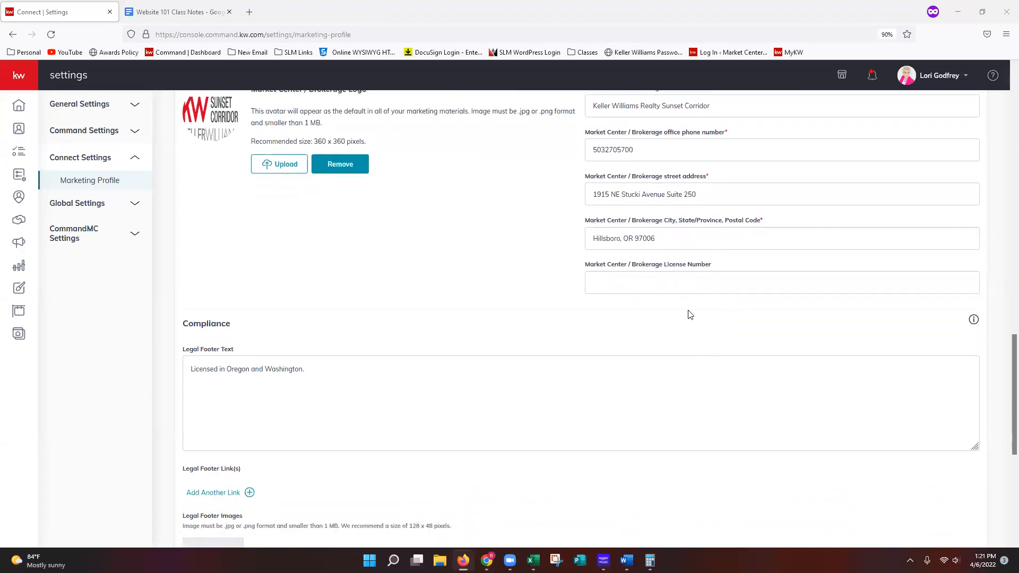
scroll(687, 310, "down", 3)
scroll(687, 310, "down", 3)
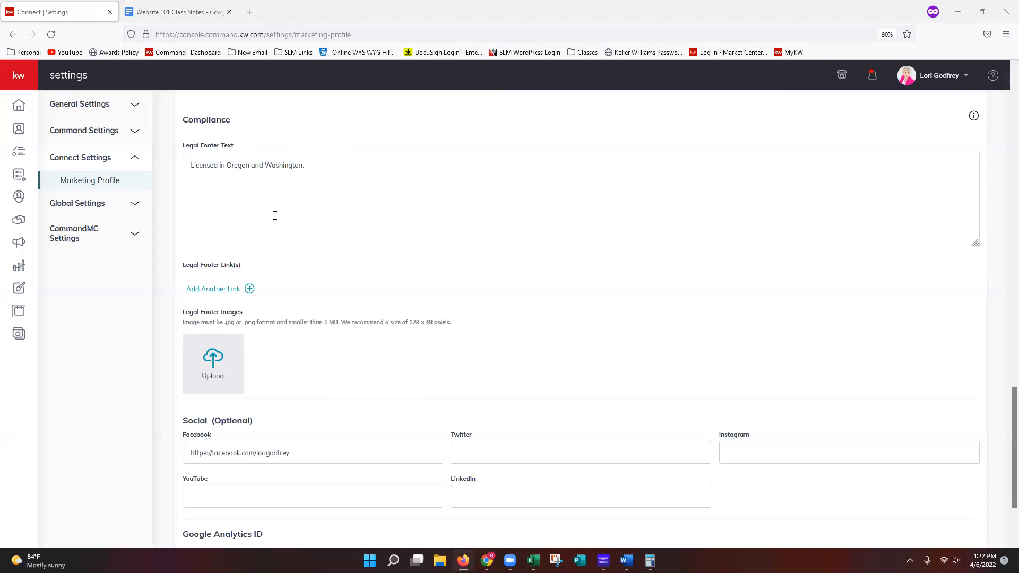
scroll(439, 257, "down", 1)
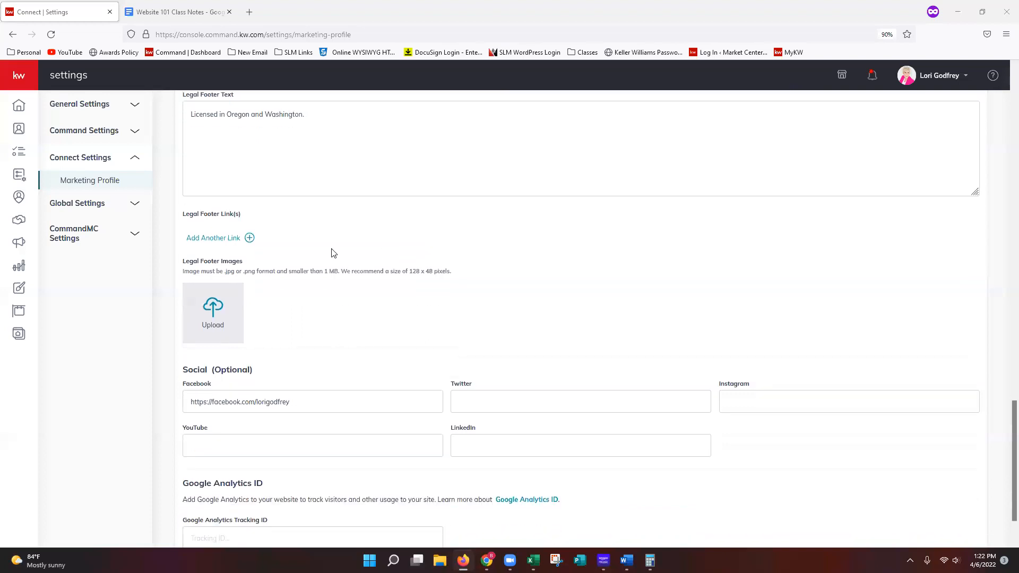
left_click(236, 245)
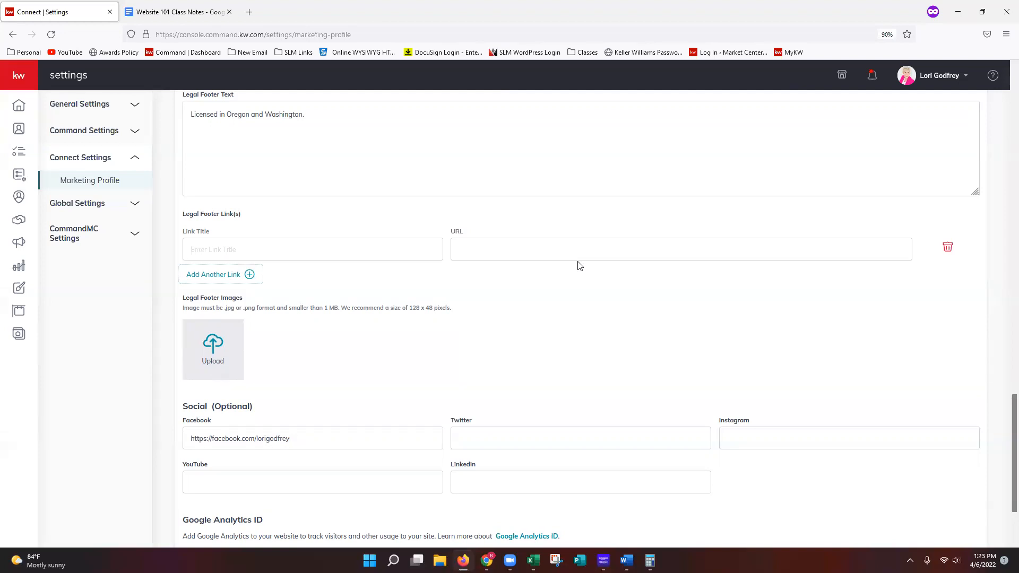
left_click(948, 249)
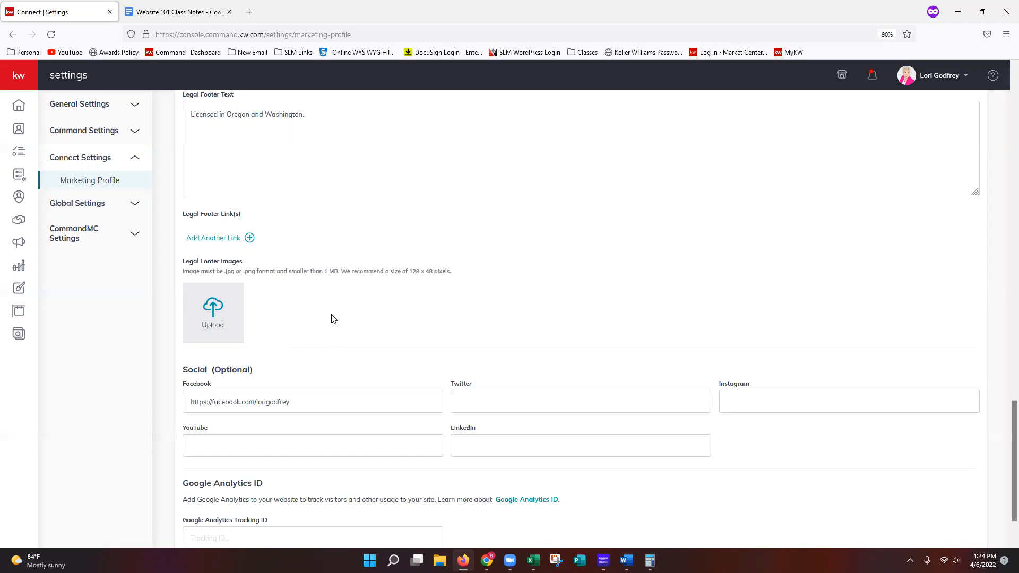
- Save the marketing profile and dismiss the confirmation message
scroll(331, 319, "down", 2)
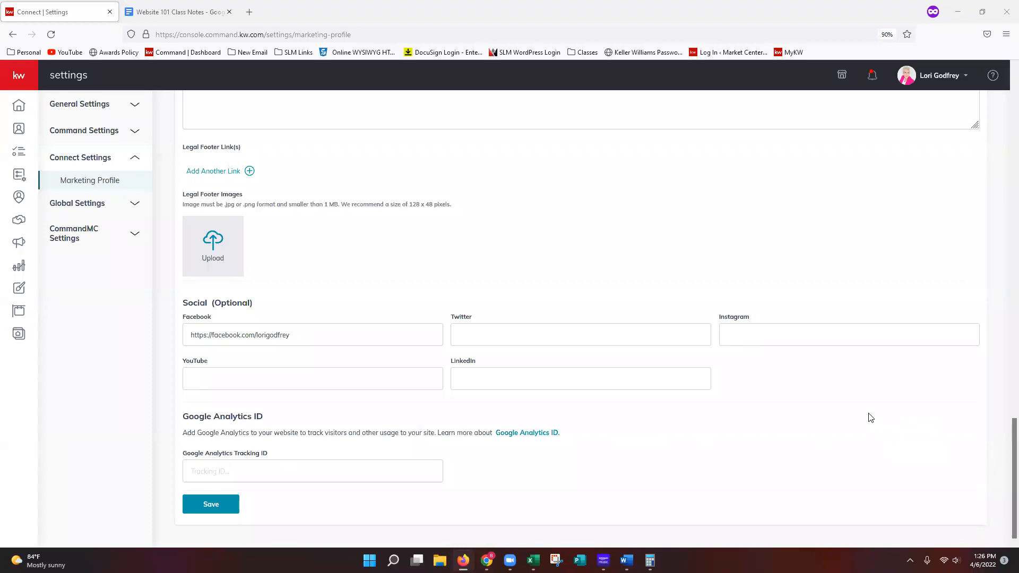
scroll(902, 372, "up", 1)
scroll(898, 387, "down", 1)
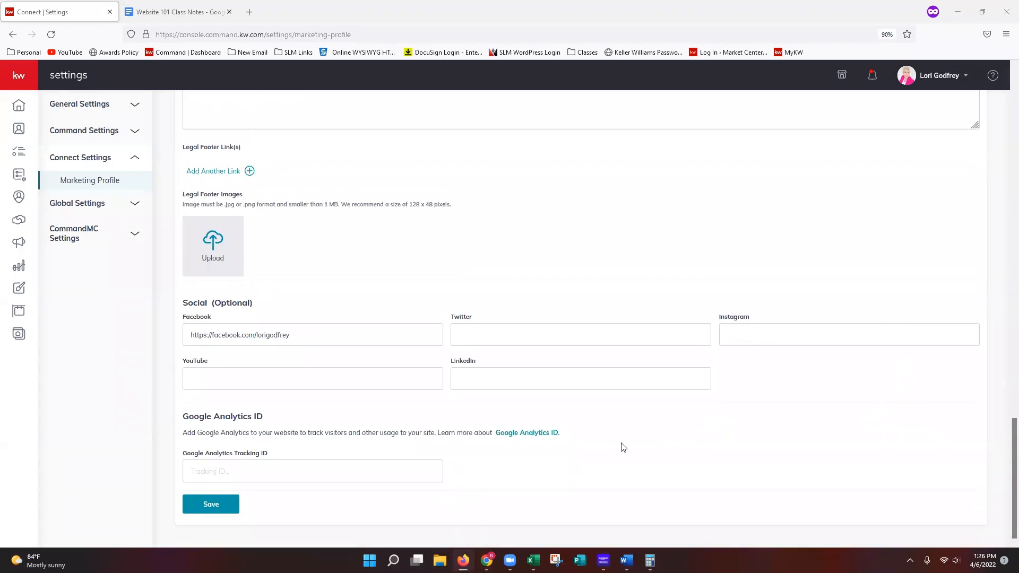
left_click(211, 505)
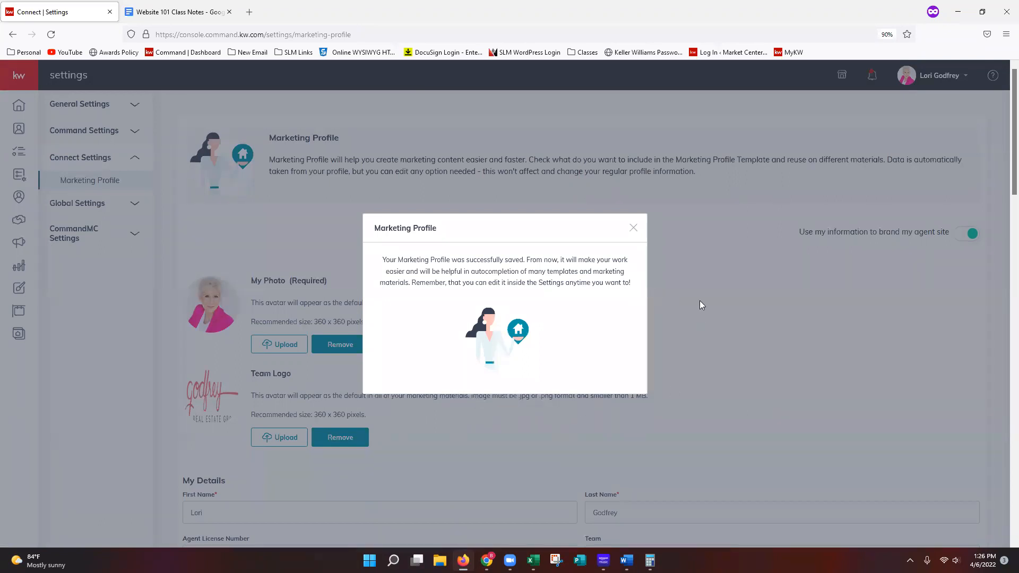
left_click(633, 230)
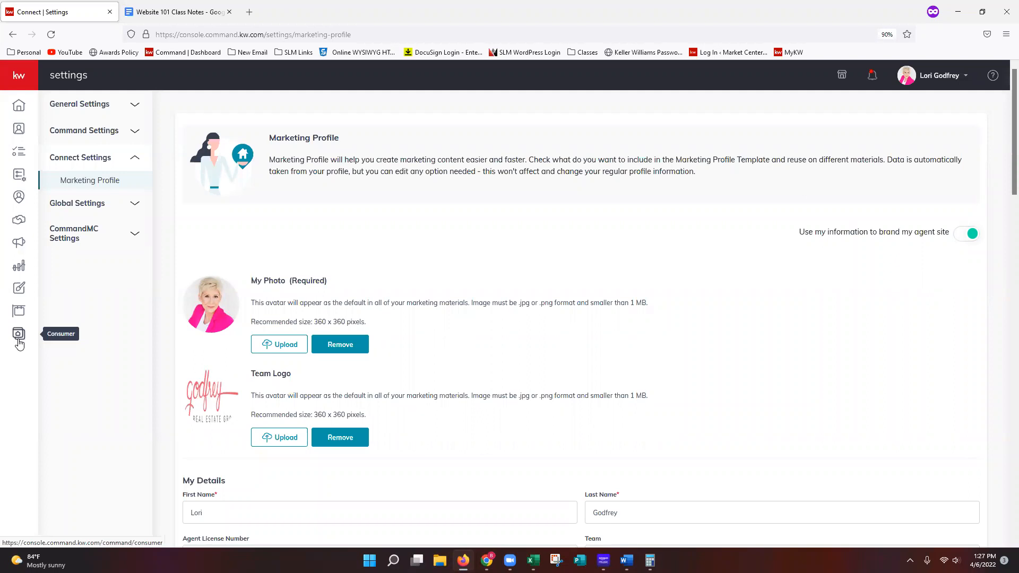
- Open the Site & App Settings of the Consumer section
left_click(14, 80)
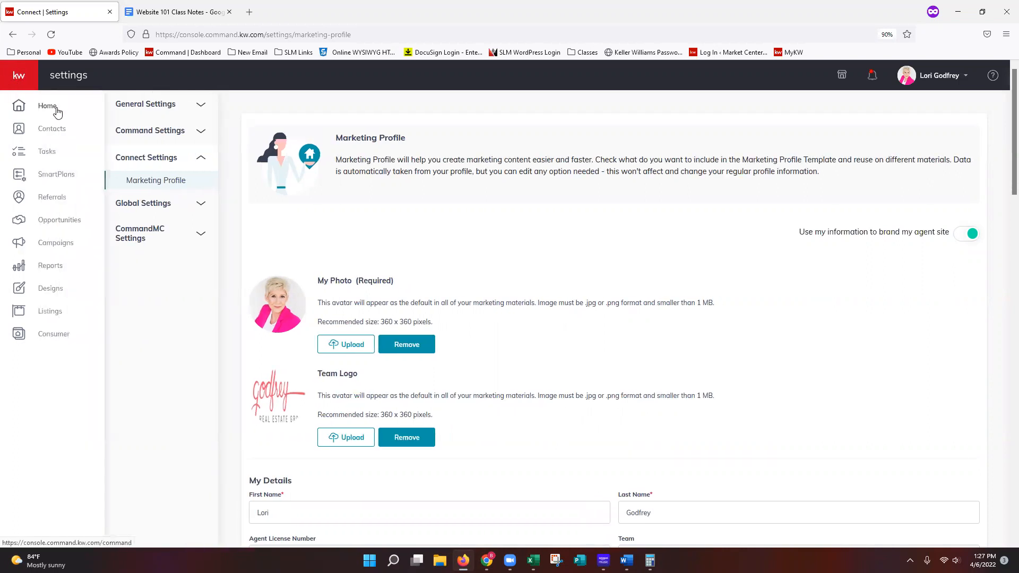
left_click(52, 340)
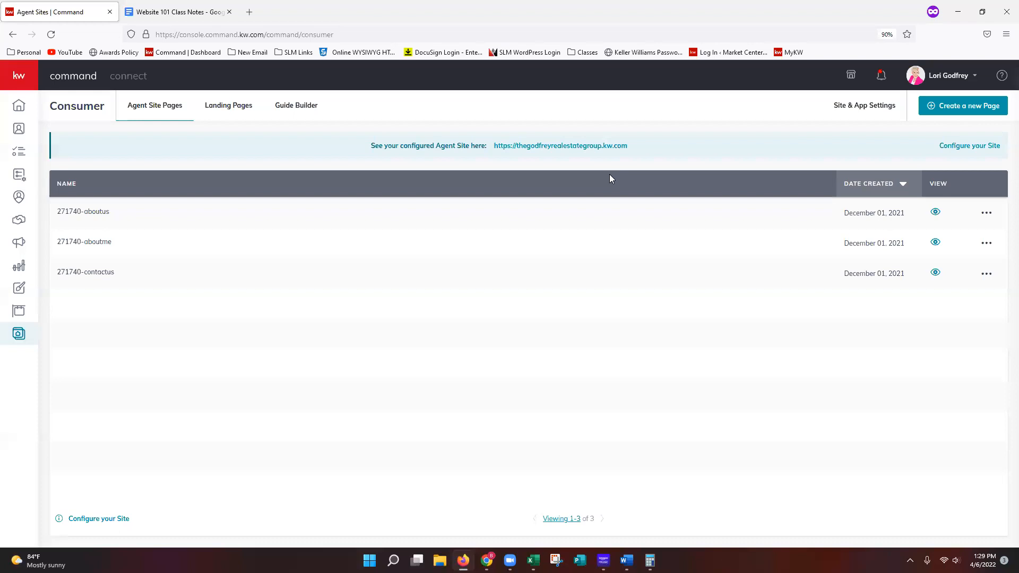
left_click(862, 115)
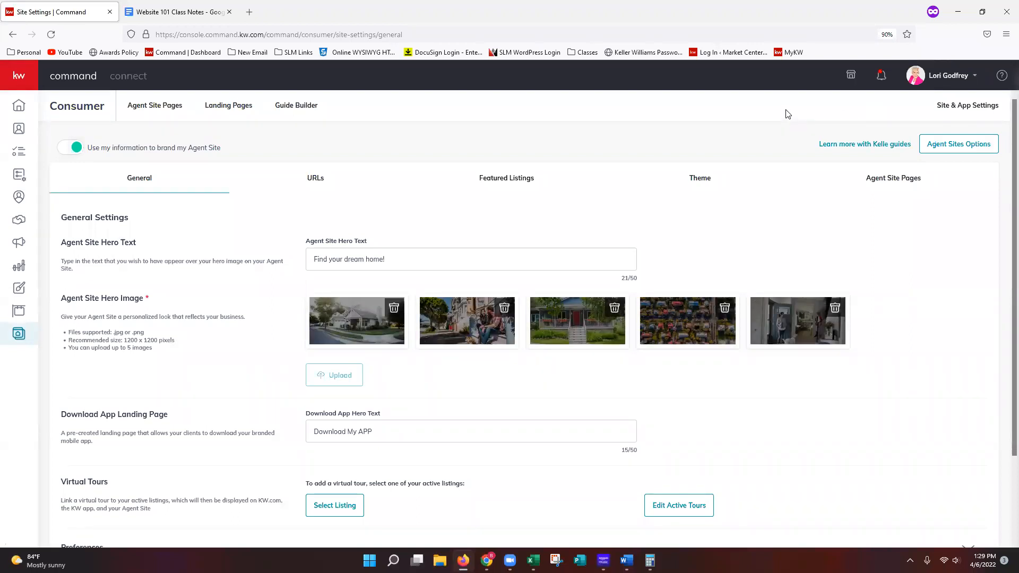
- Start the Agent Site Kelle guide, leaving the settings page, and acknowledge its compliance reminder
left_click(866, 151)
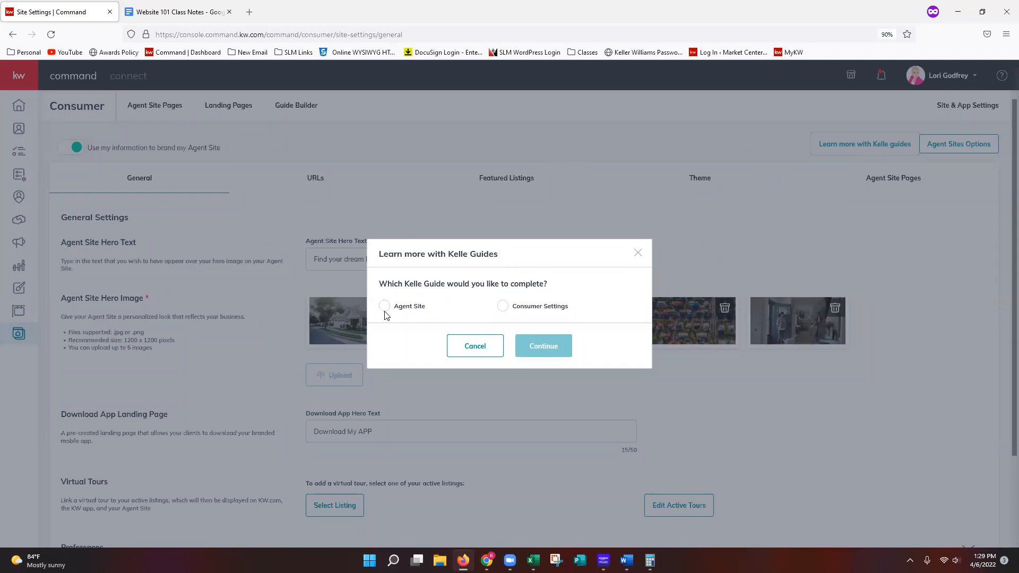
left_click(404, 311)
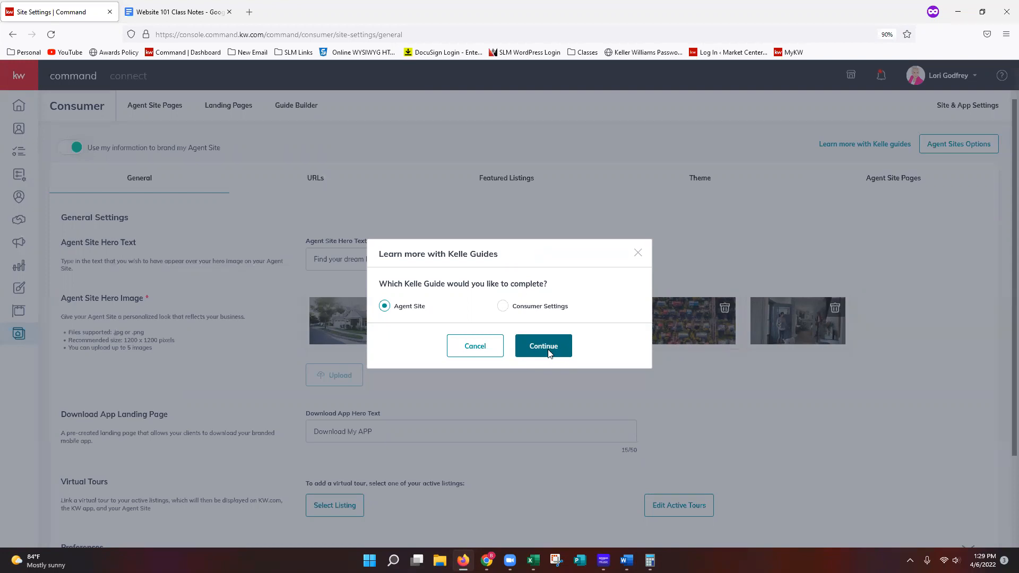
left_click(549, 351)
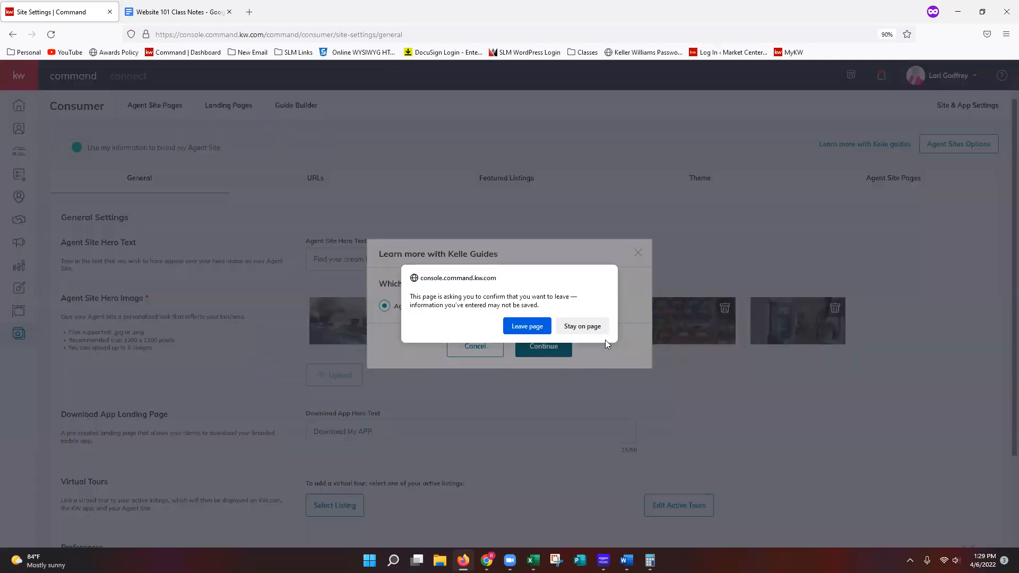
left_click(528, 327)
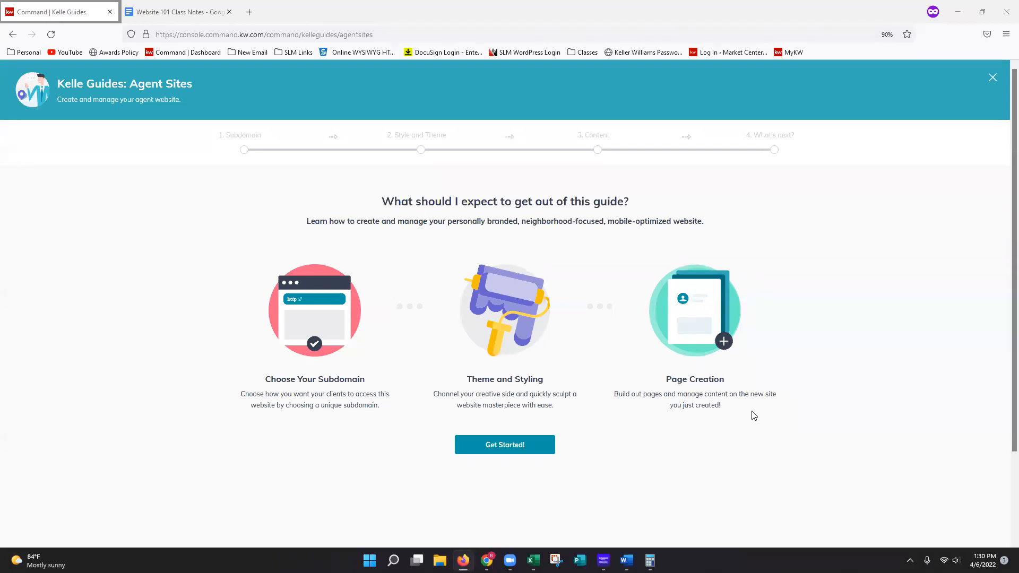
left_click(509, 449)
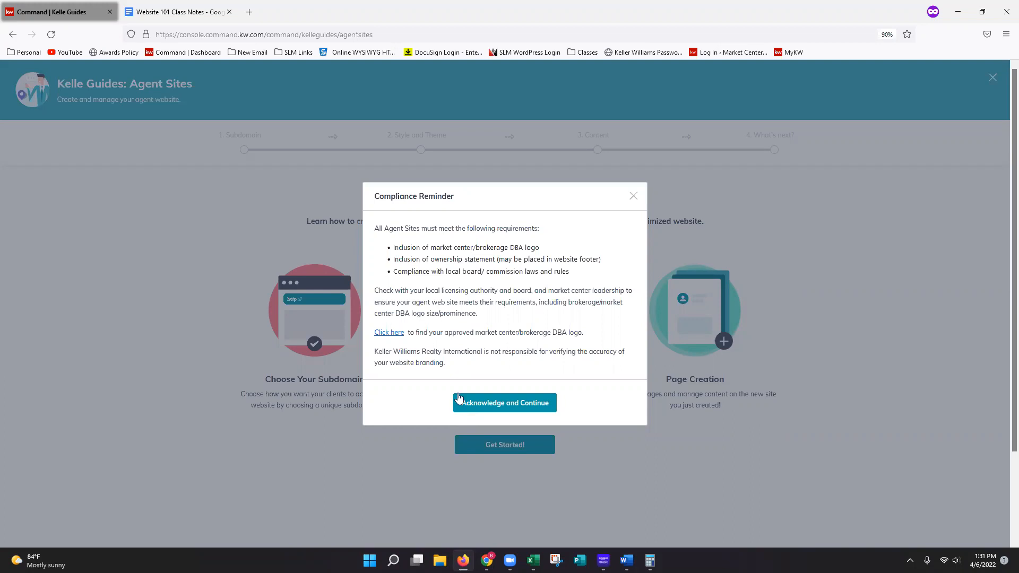
left_click(502, 409)
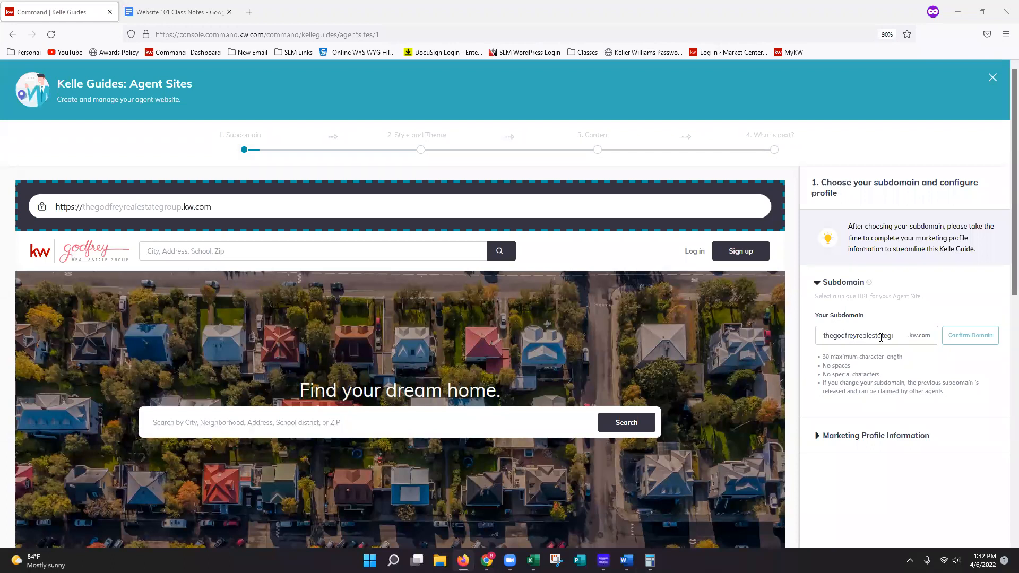
- Add and remove a trailing space in the existing kw.com subdomain and confirm the domain
left_click_drag(829, 335, 900, 338)
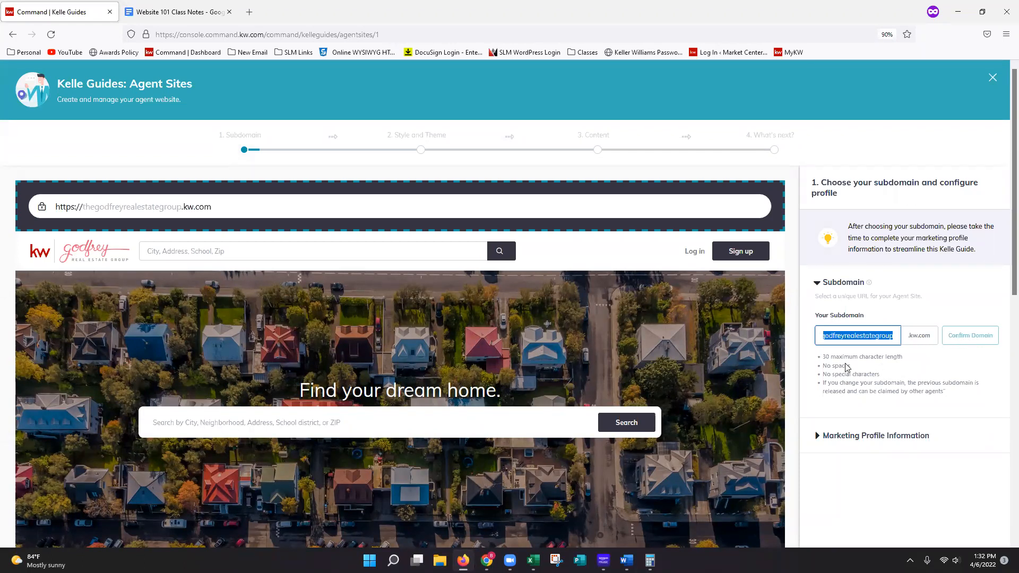
left_click(893, 374)
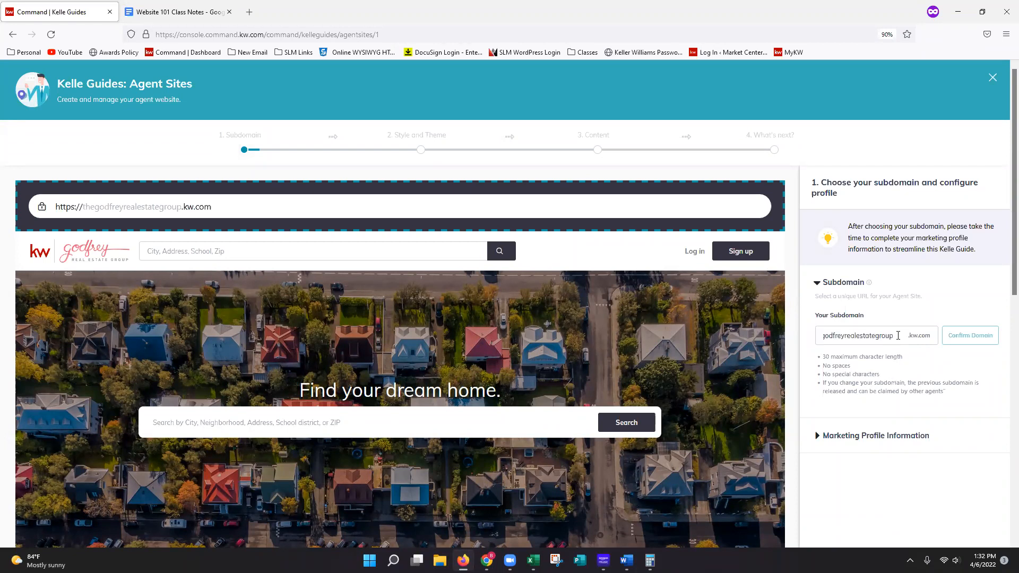
left_click(898, 336)
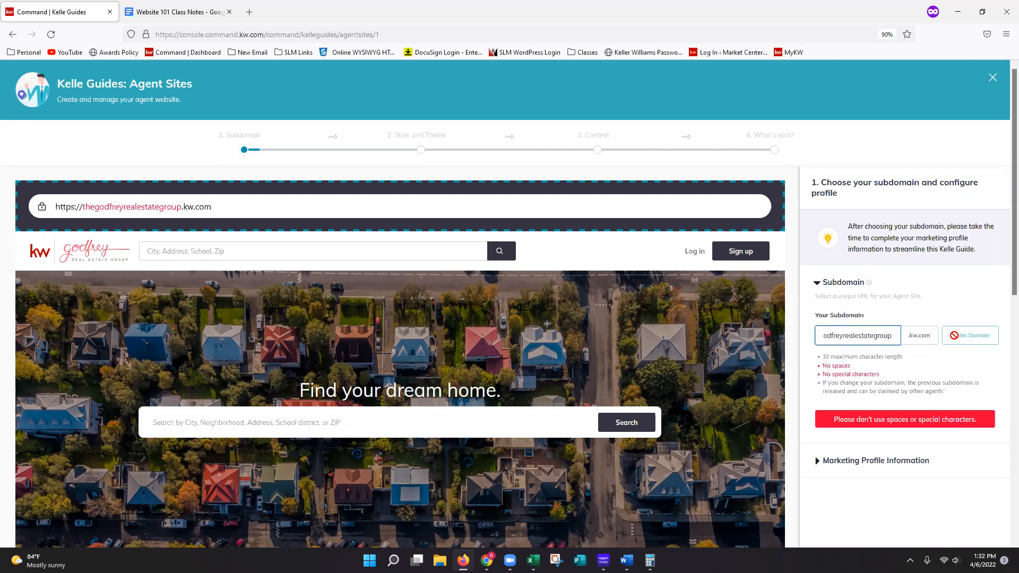
key("BackSpace")
left_click(955, 340)
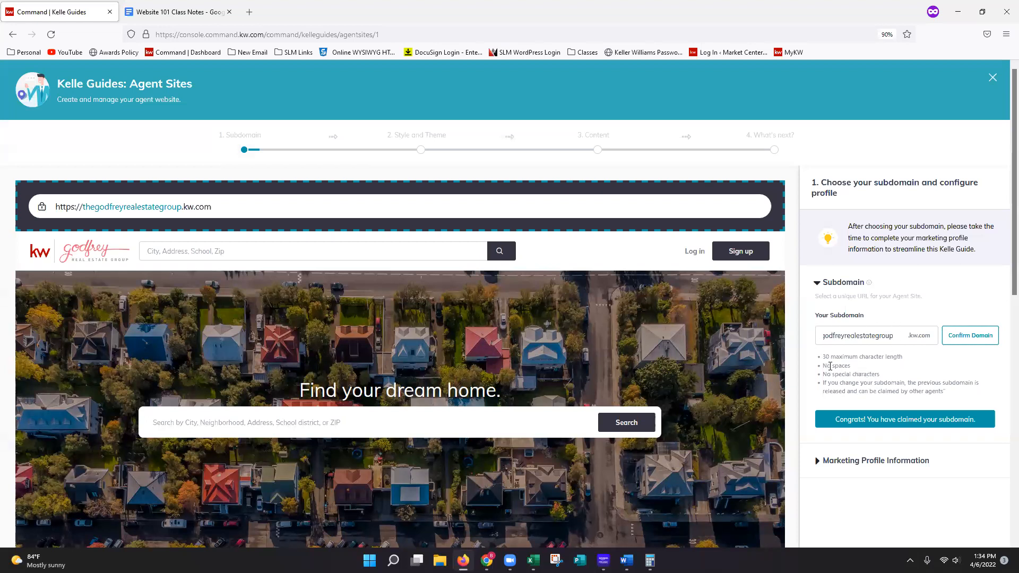
- Expand the Marketing Profile Information and review the basic contact details, biography, license number, legal footer text, links and footer images
scroll(887, 387, "down", 1)
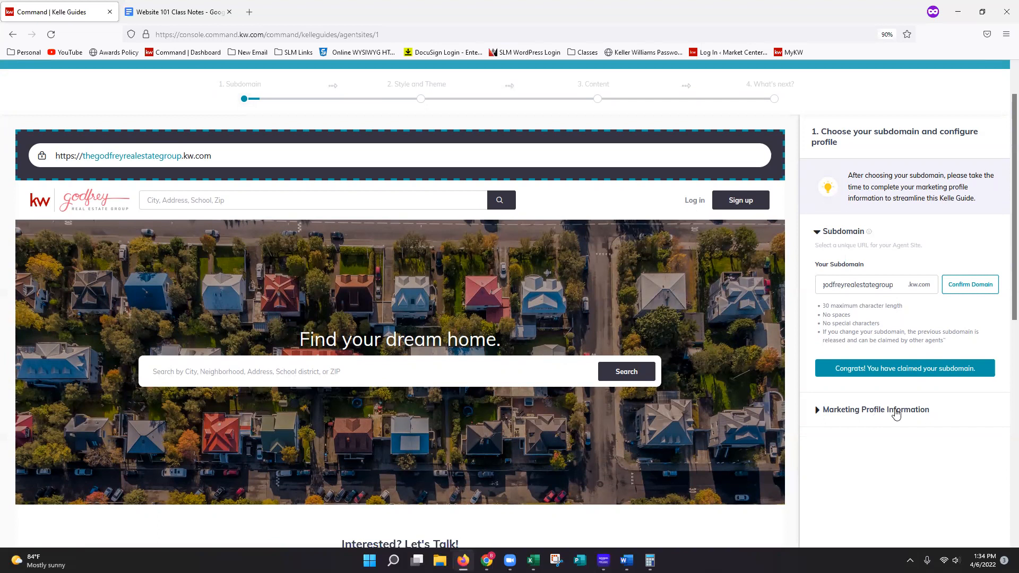
left_click(896, 414)
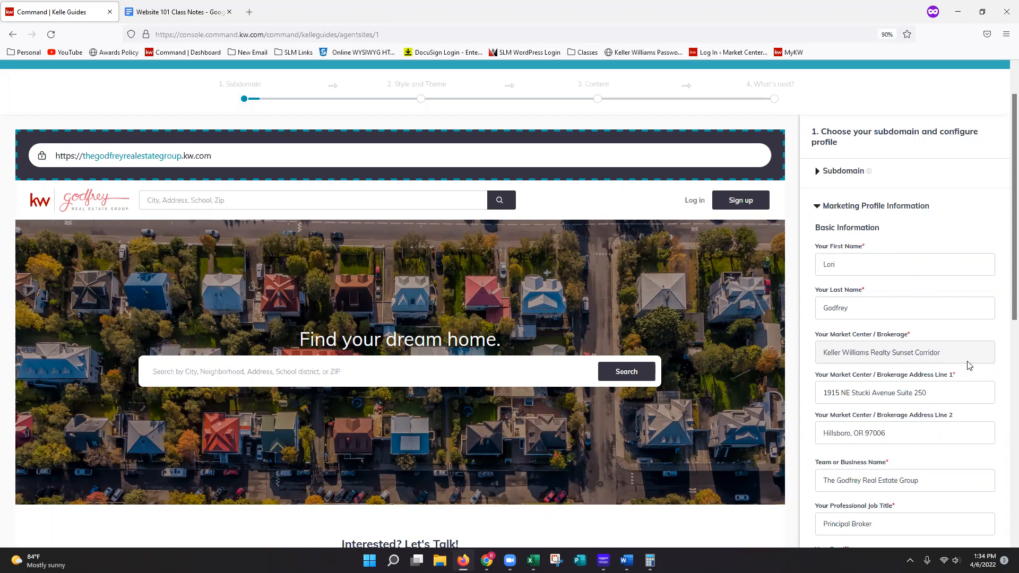
scroll(970, 365, "down", 1)
scroll(970, 363, "down", 1)
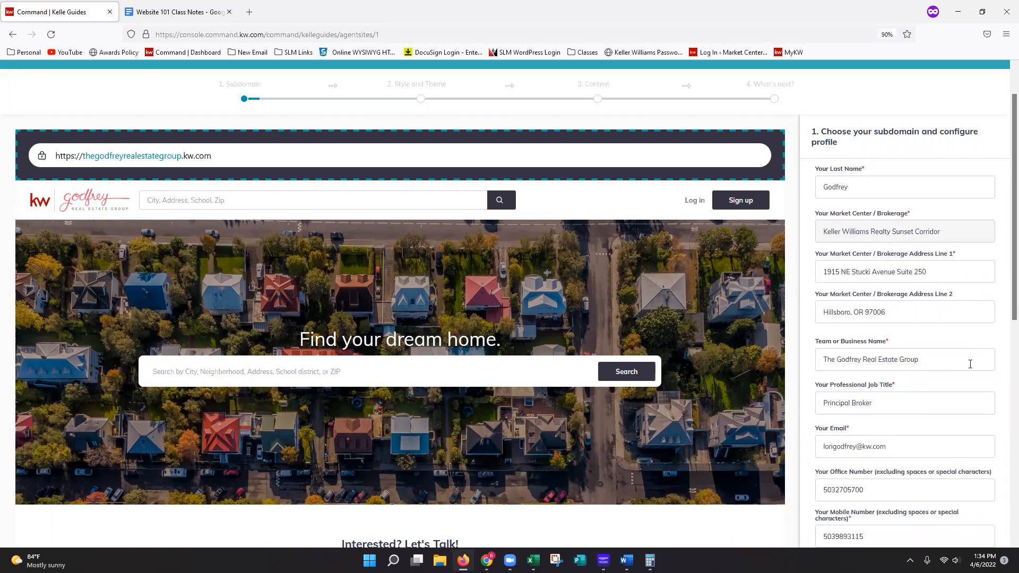
scroll(971, 372, "down", 1)
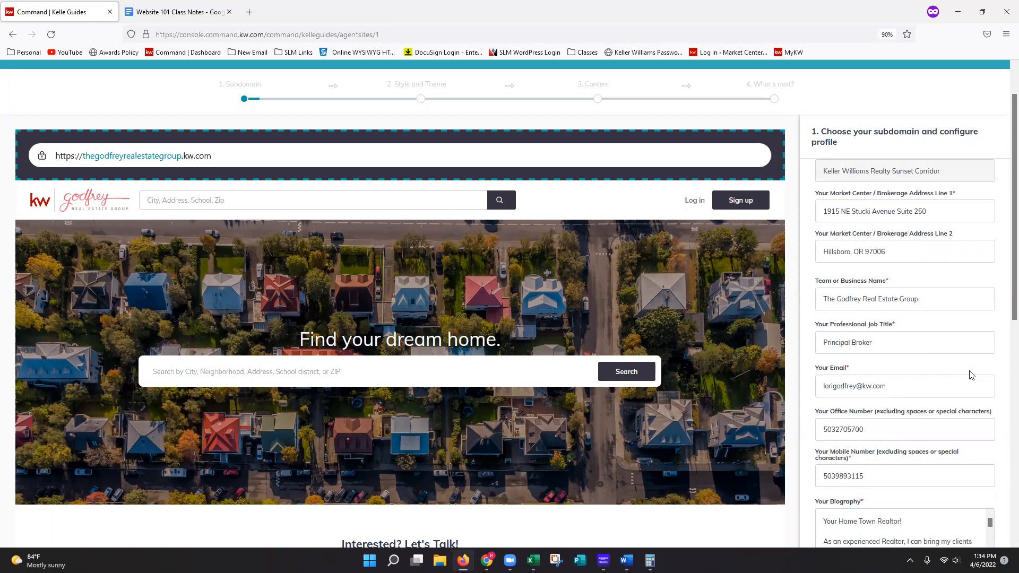
scroll(971, 374, "down", 1)
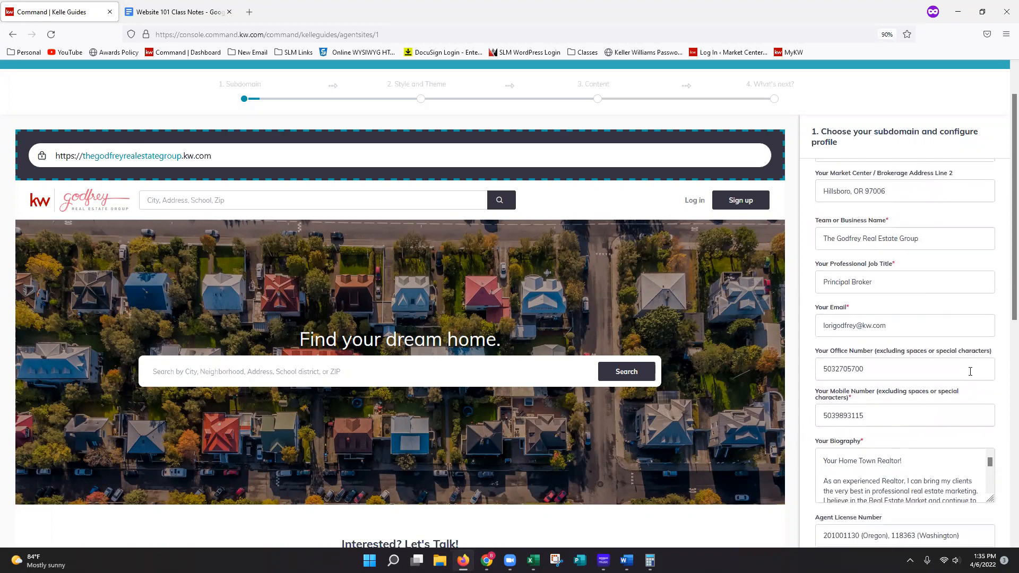
scroll(971, 374, "down", 1)
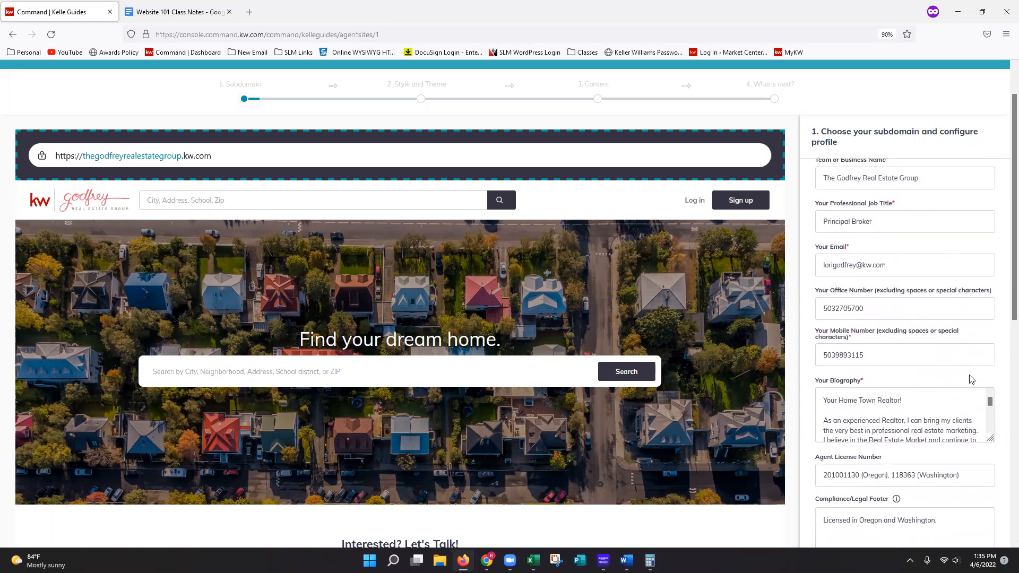
scroll(971, 380, "down", 1)
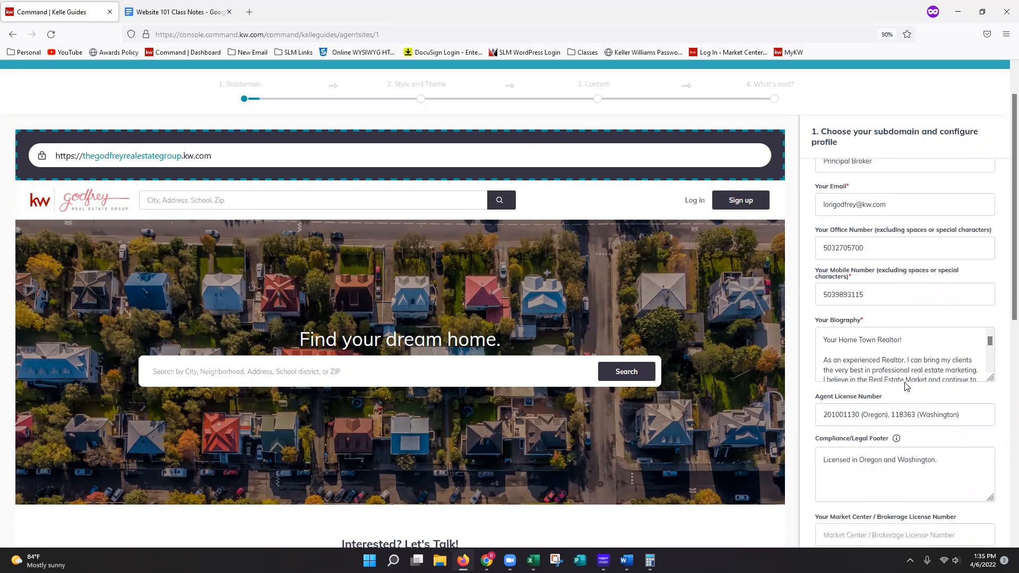
scroll(930, 364, "down", 2)
scroll(930, 364, "down", 3)
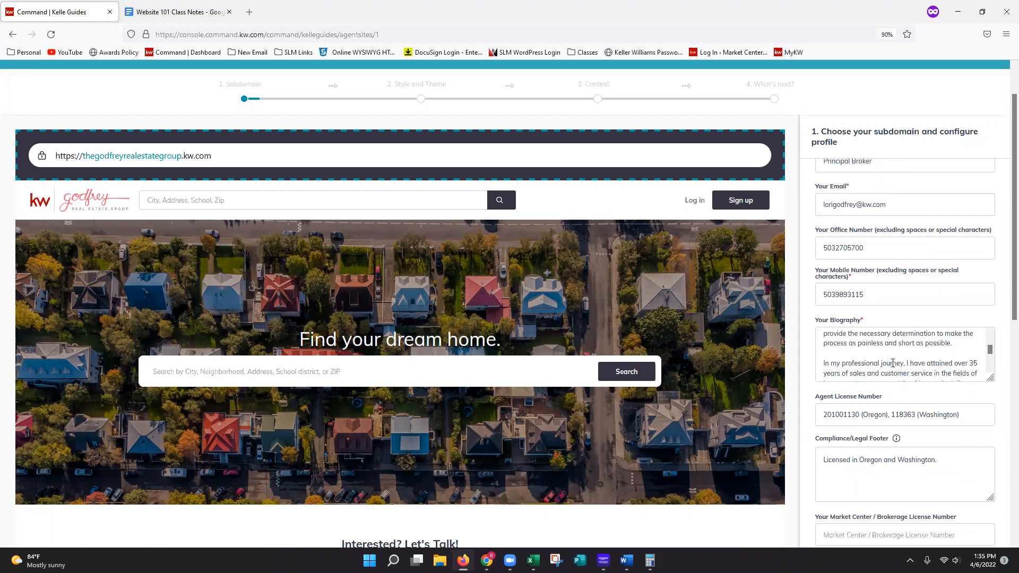
scroll(962, 399, "down", 2)
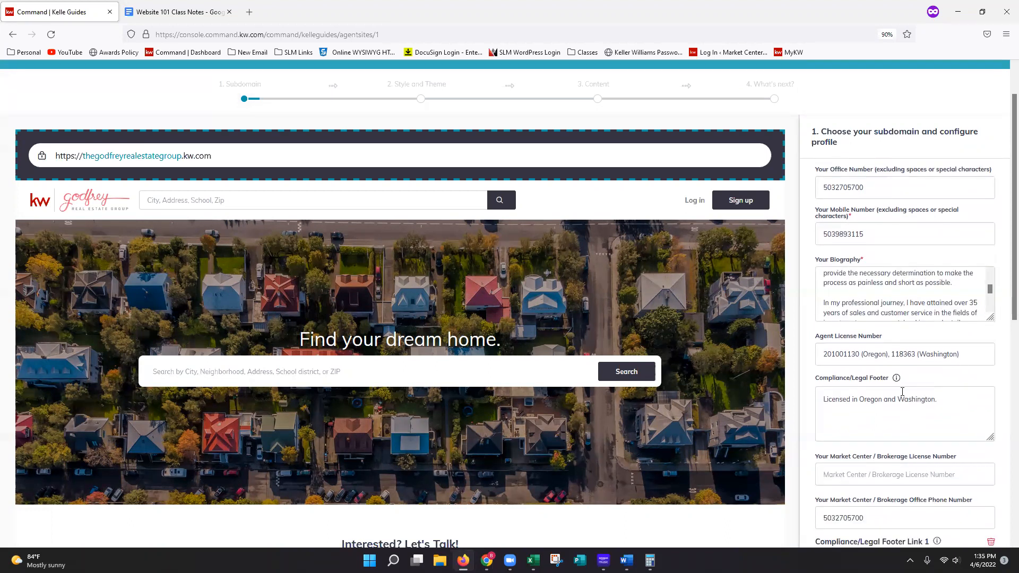
scroll(956, 385, "down", 3)
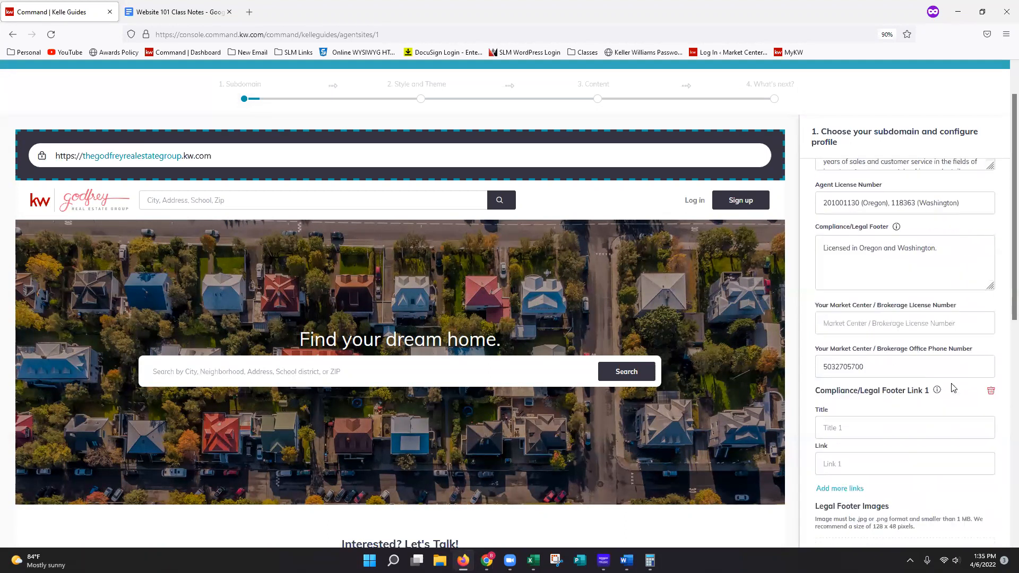
scroll(954, 388, "down", 3)
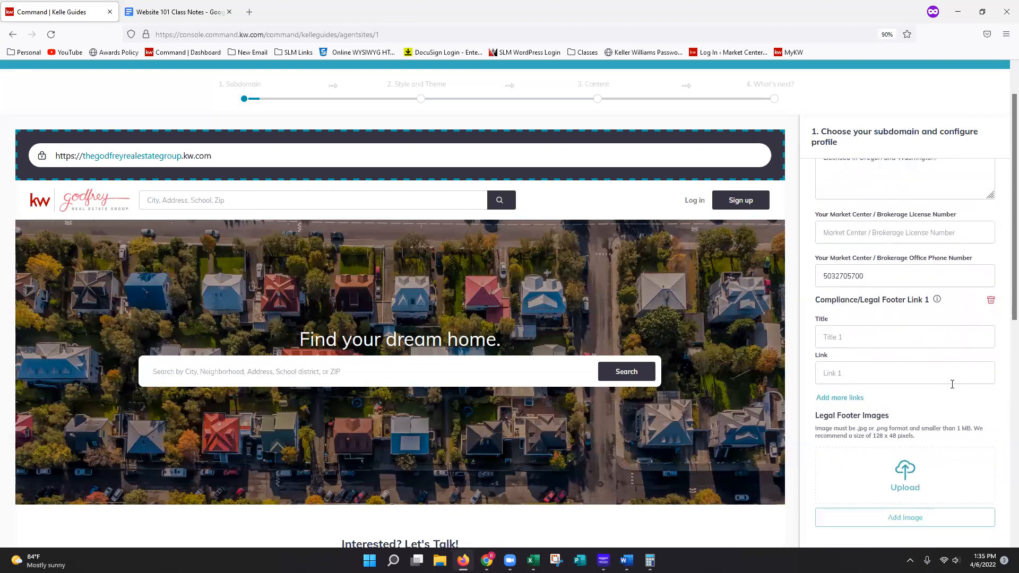
scroll(955, 388, "down", 3)
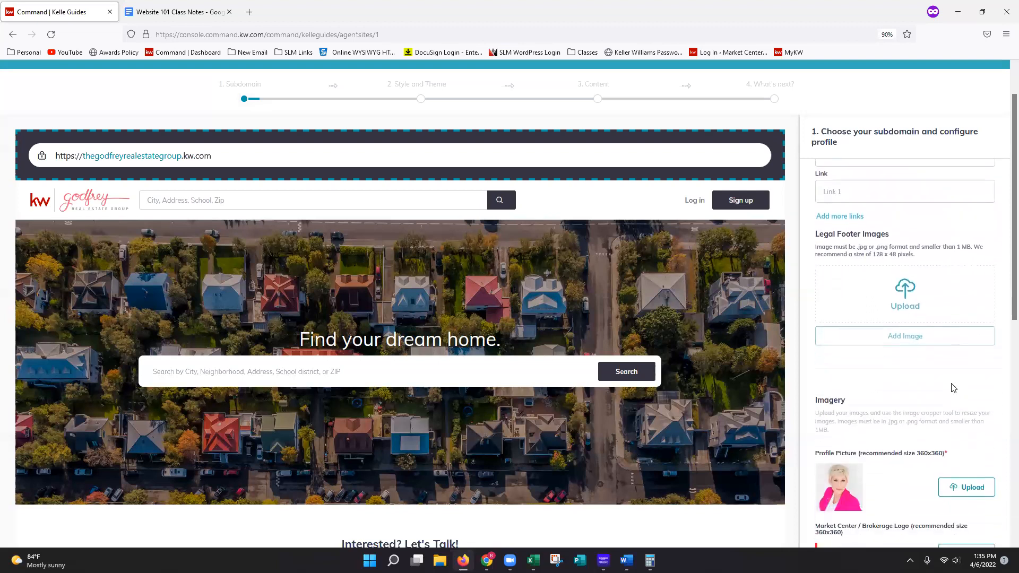
- Check the profile picture, brokerage and team logos, the Facebook URL and the KW App link in the marketing profile information
scroll(954, 389, "down", 1)
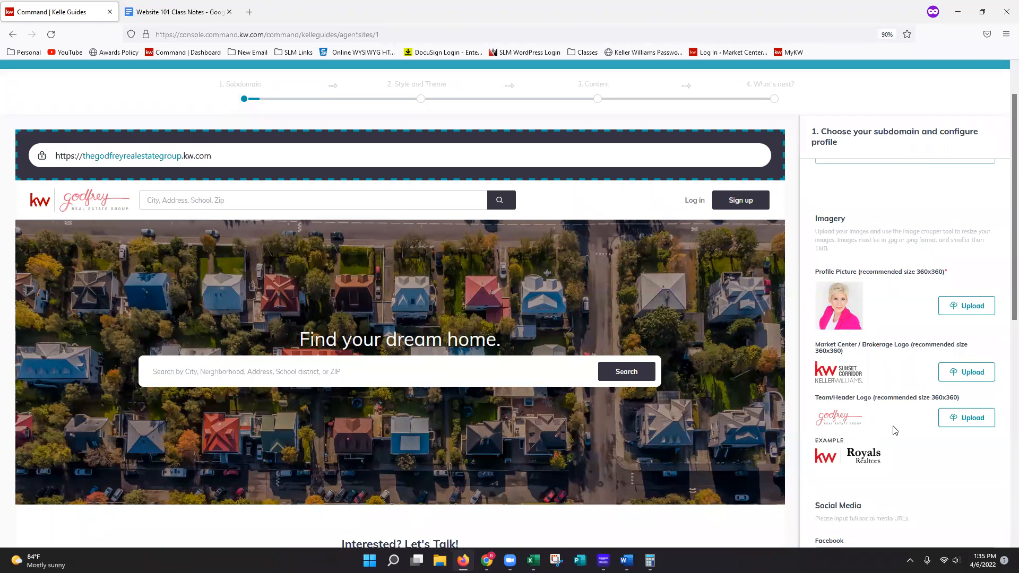
scroll(896, 430, "down", 3)
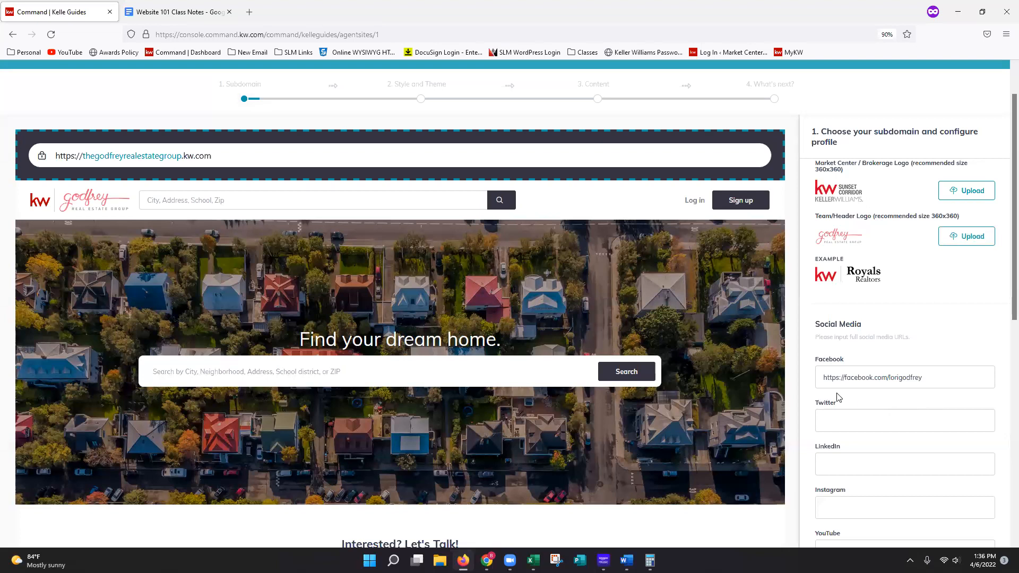
left_click_drag(927, 378, 802, 381)
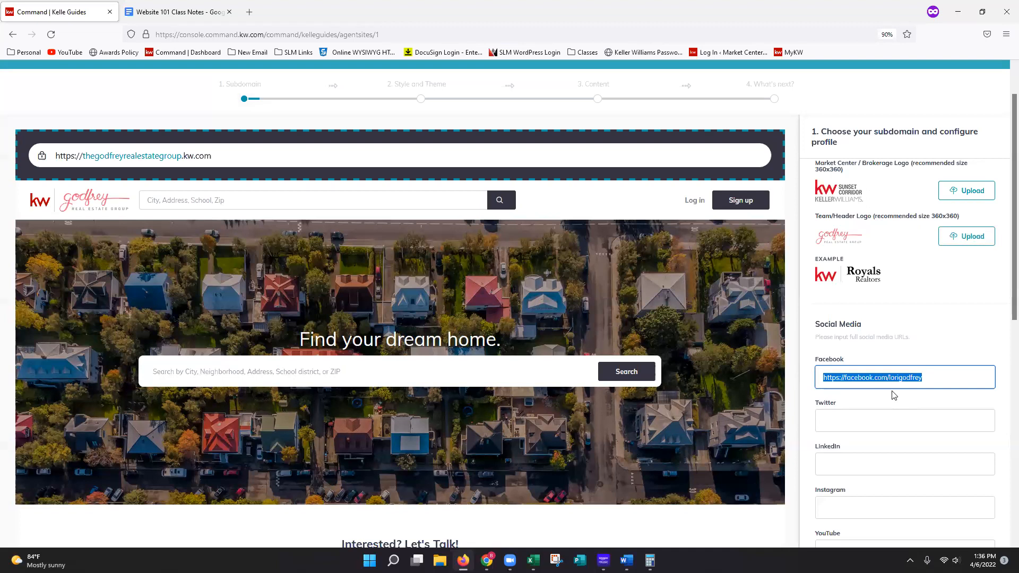
left_click(937, 381)
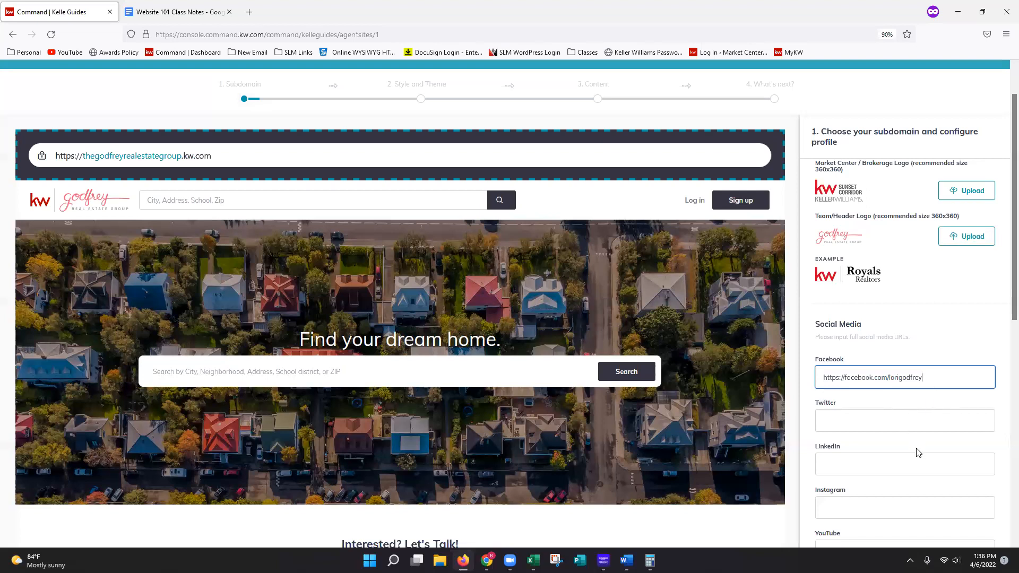
scroll(919, 452, "down", 1)
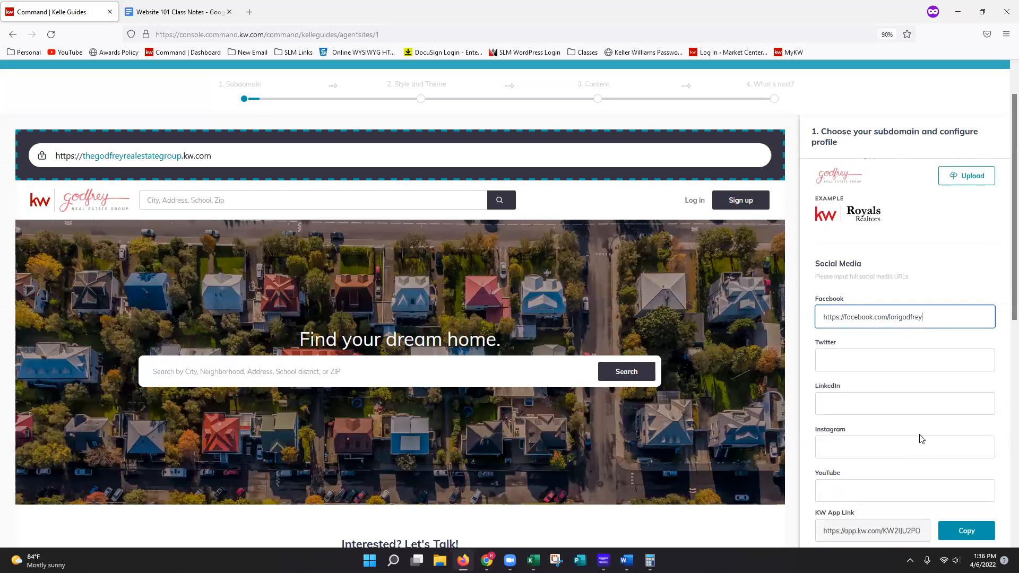
scroll(922, 438, "down", 1)
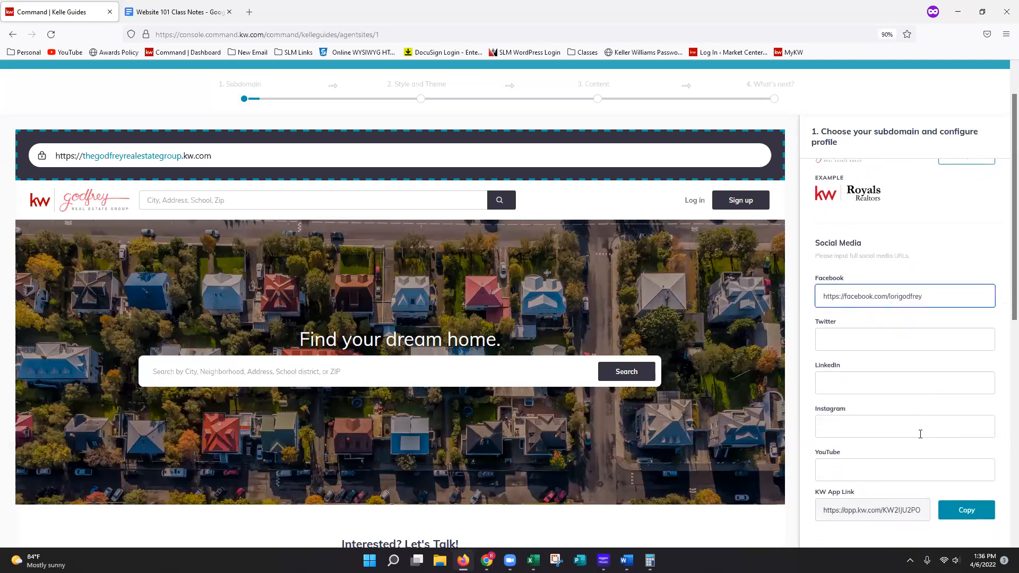
left_click(920, 510)
mouse_move(898, 510)
left_mouse_down()
mouse_move(922, 511)
mouse_move(892, 512)
left_mouse_up()
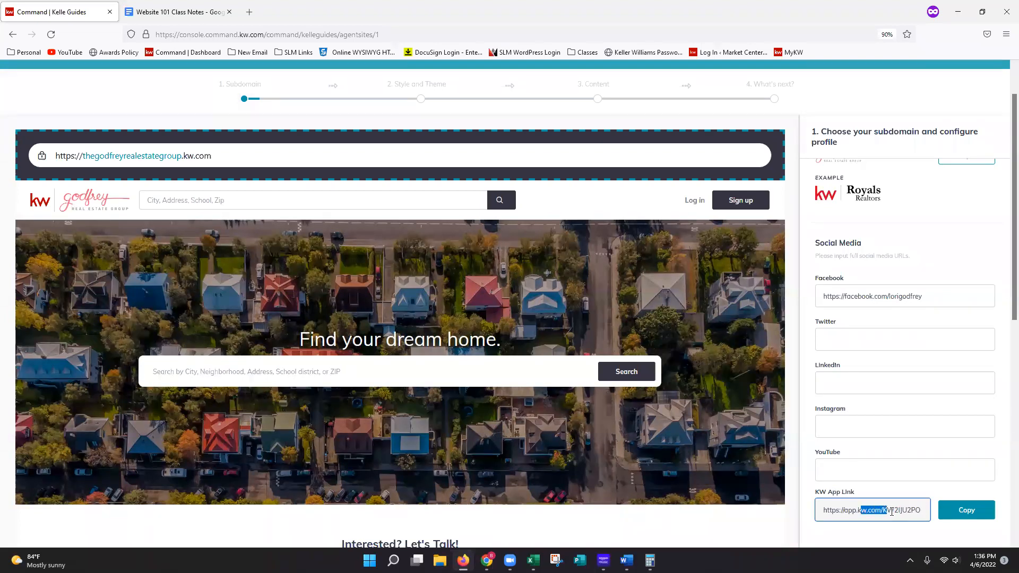
left_click(907, 517)
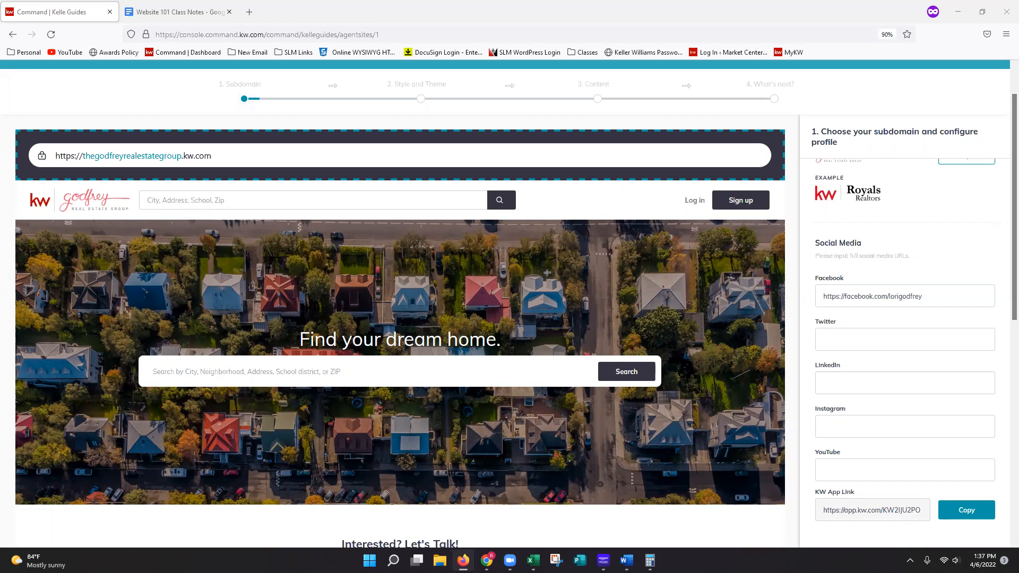
- Save the subdomain and profile stage of the guide and continue to Style and Theme
scroll(983, 529, "down", 1)
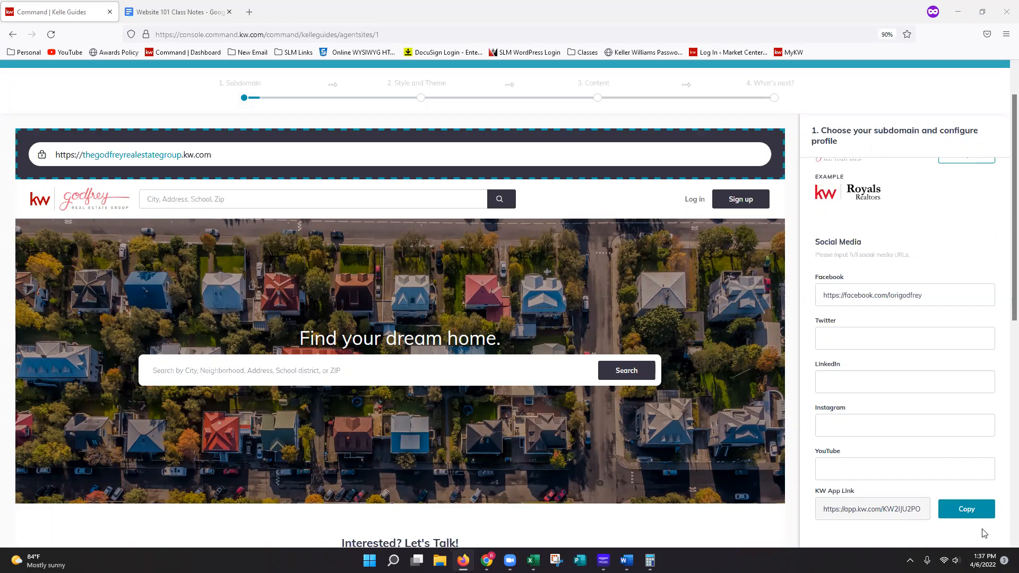
scroll(983, 533, "down", 2)
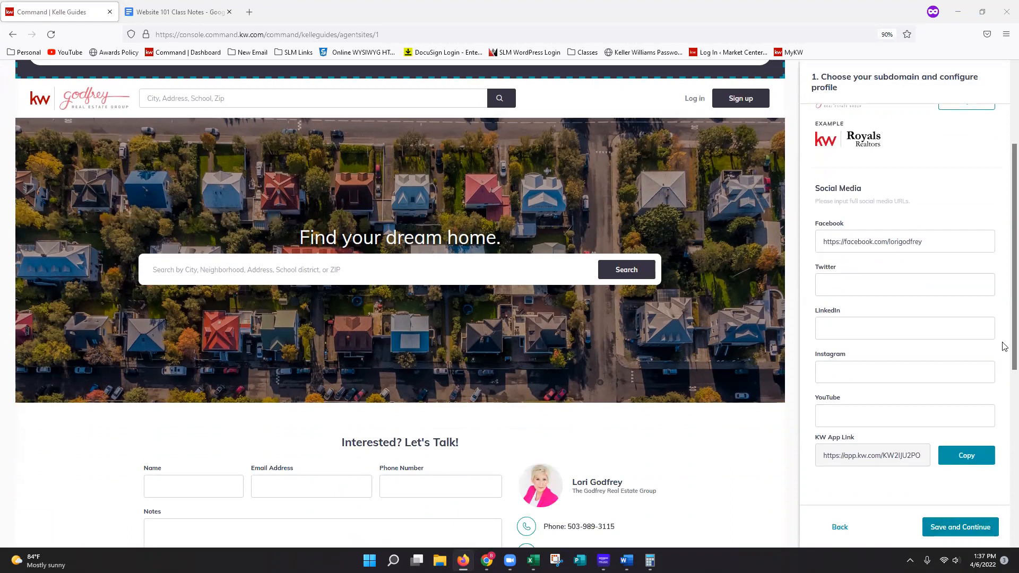
left_click_drag(1005, 345, 1006, 396)
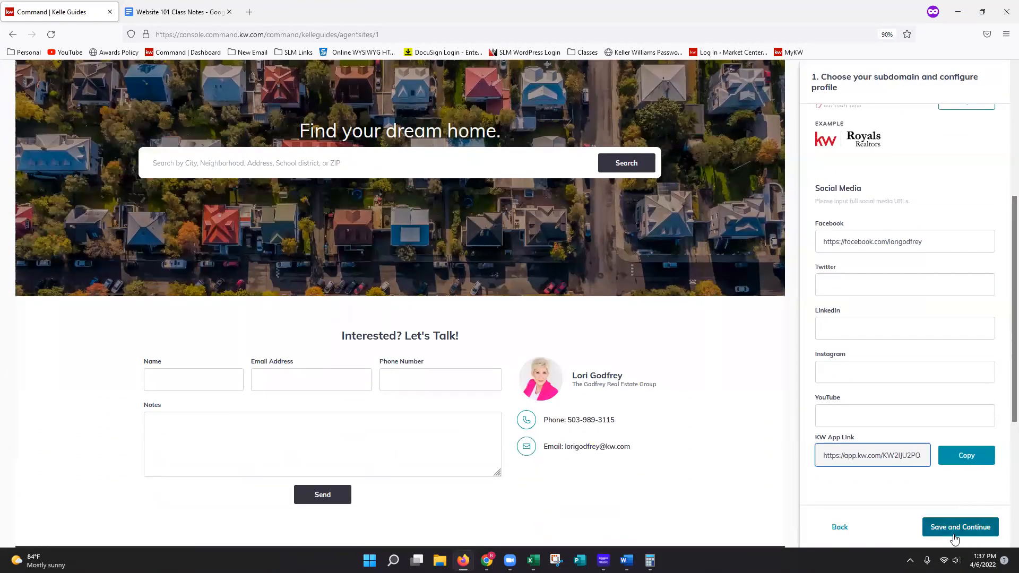
scroll(957, 539, "down", 1)
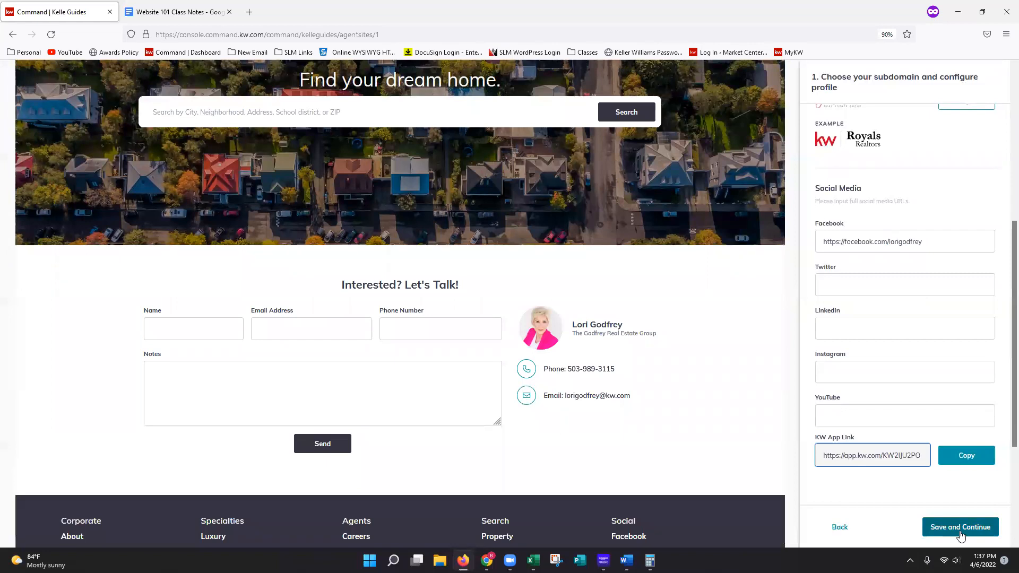
left_click(960, 533)
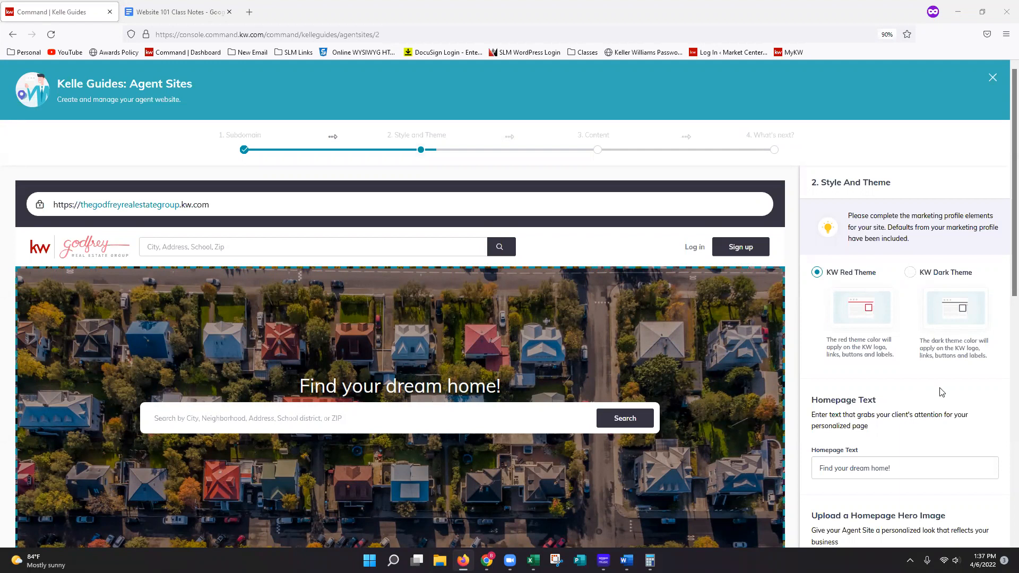
- Review the KW Red and KW Dark theme options, the homepage text and the homepage hero images
scroll(935, 390, "down", 2)
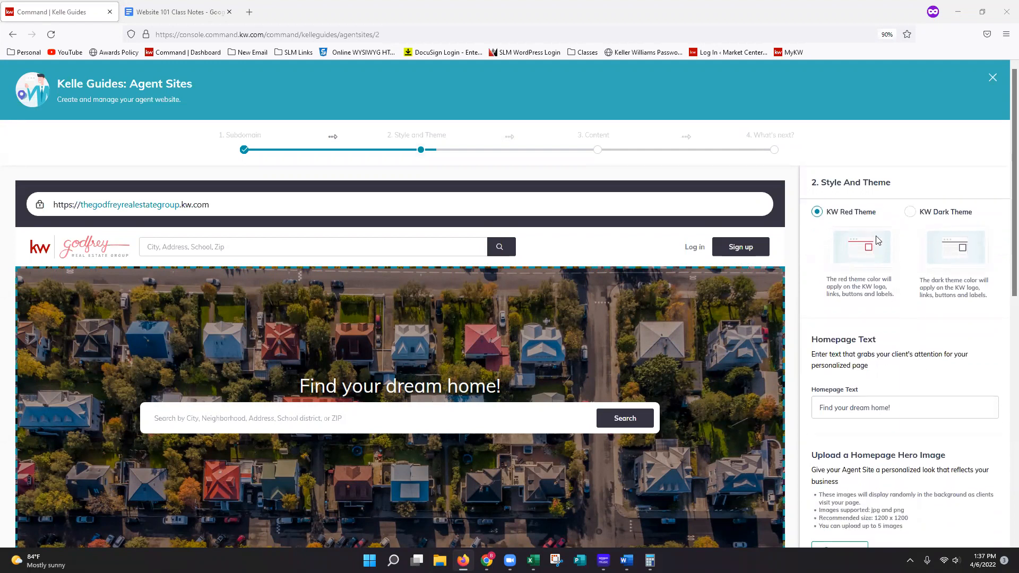
scroll(871, 242, "up", 2)
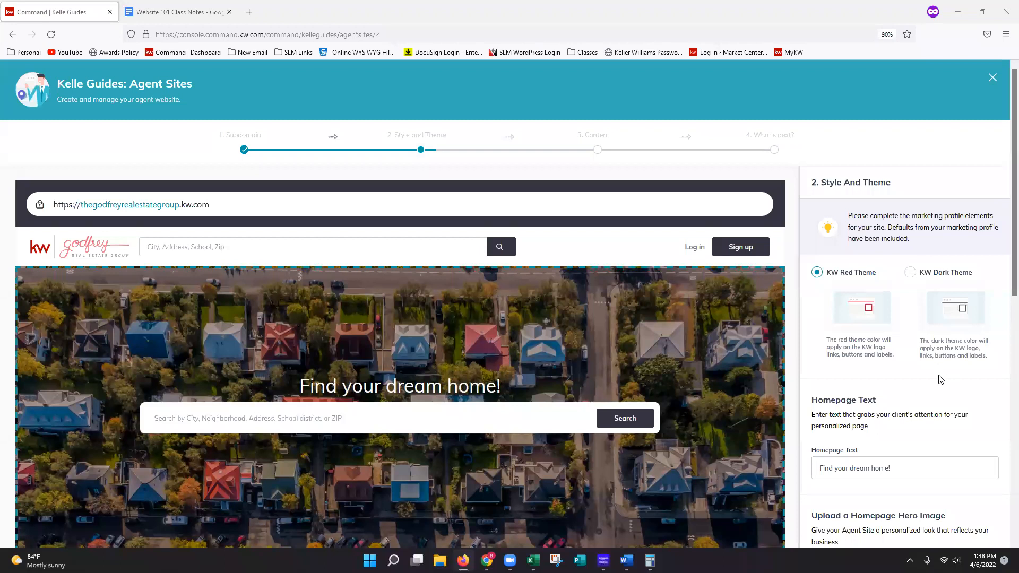
scroll(962, 381, "down", 2)
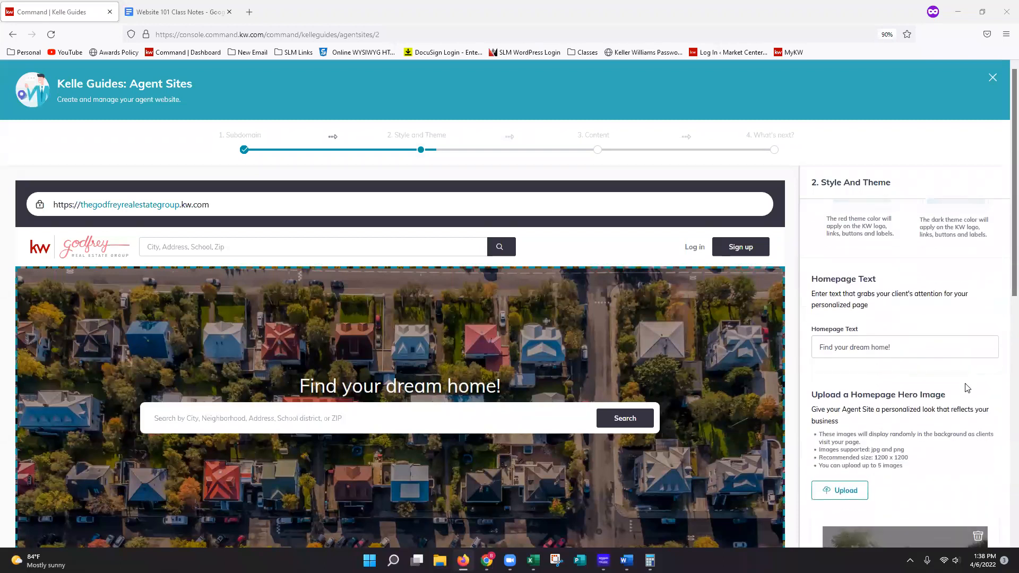
scroll(966, 385, "down", 1)
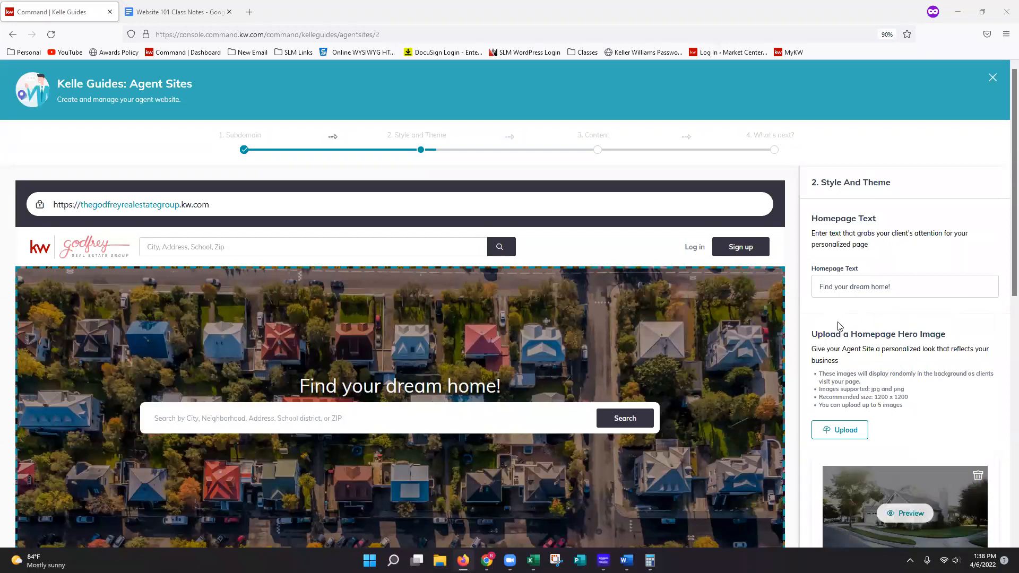
scroll(757, 342, "down", 2)
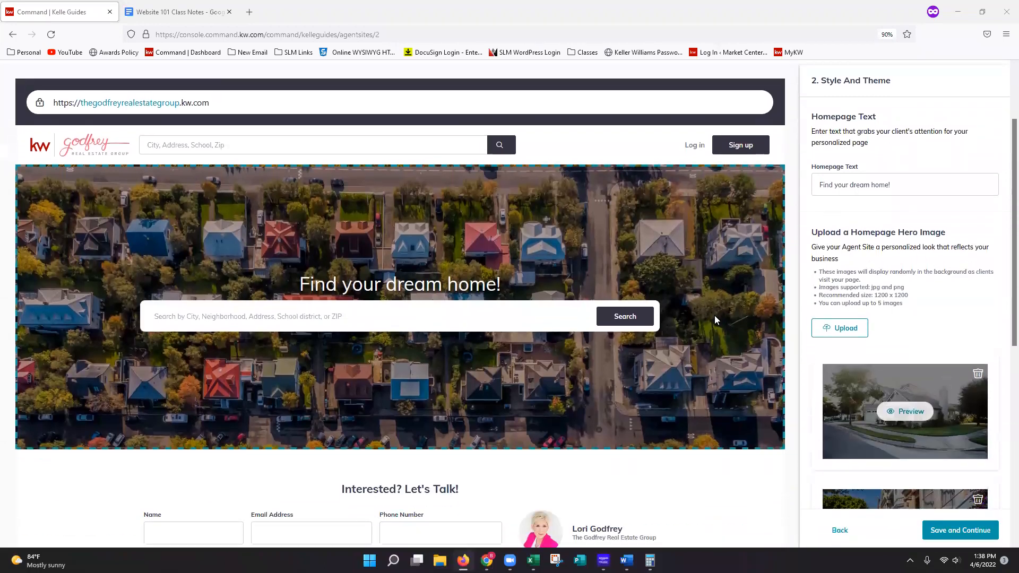
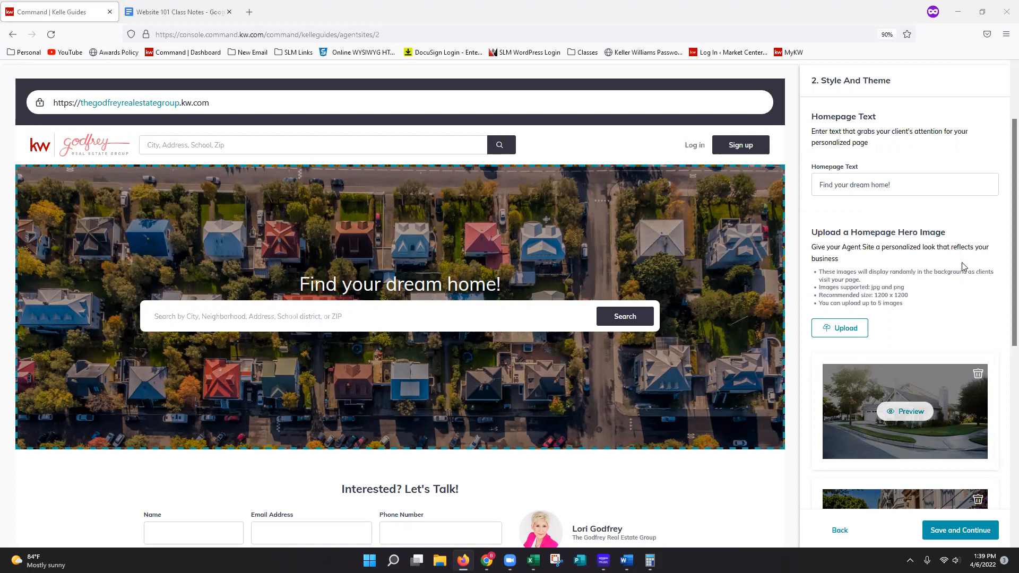
- Open the live agent site from the previewed address in a new tab, blocking its location request and accepting its cookies
scroll(962, 263, "down", 2)
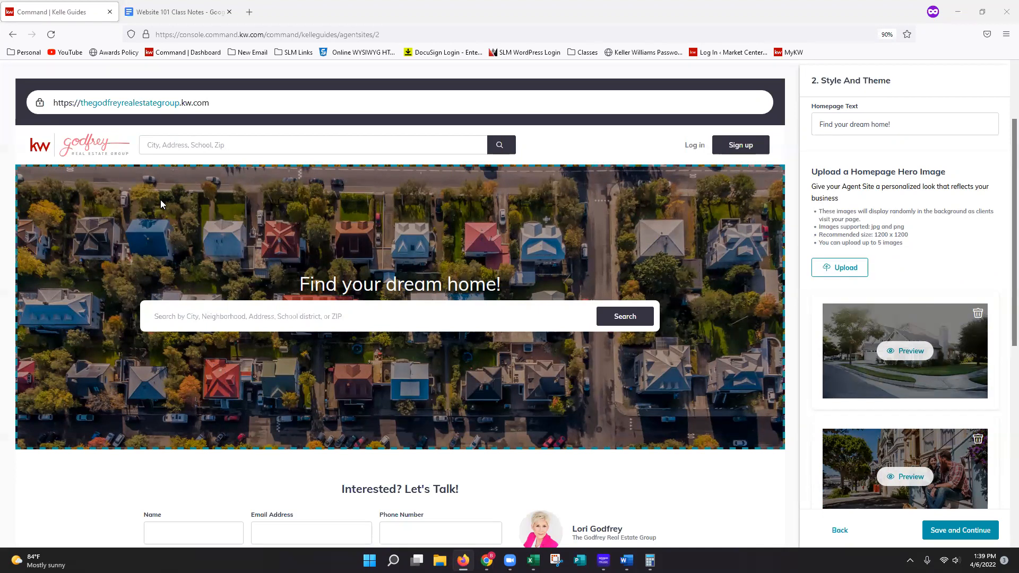
triple_click(204, 102)
right_click(203, 102)
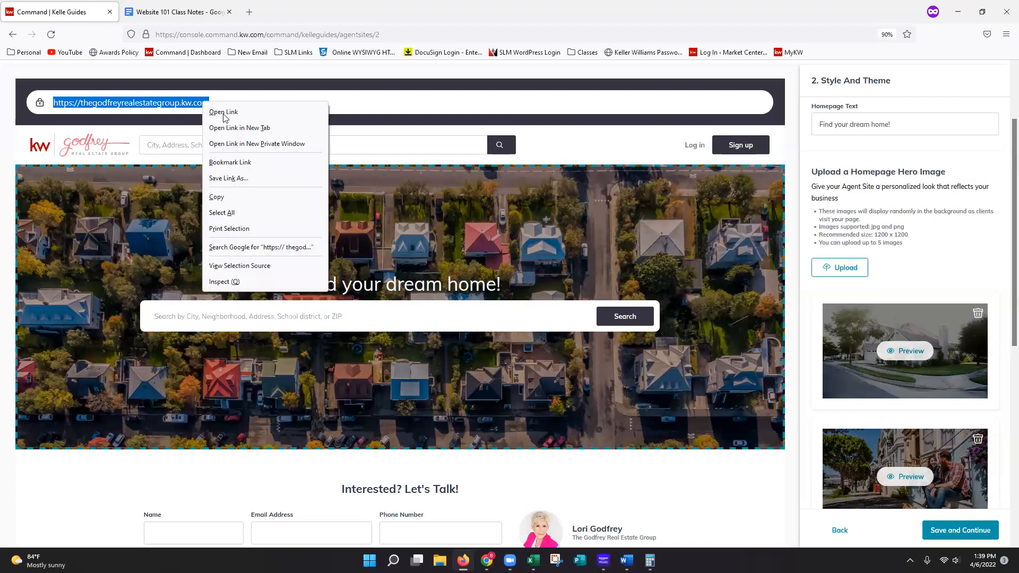
left_click(234, 127)
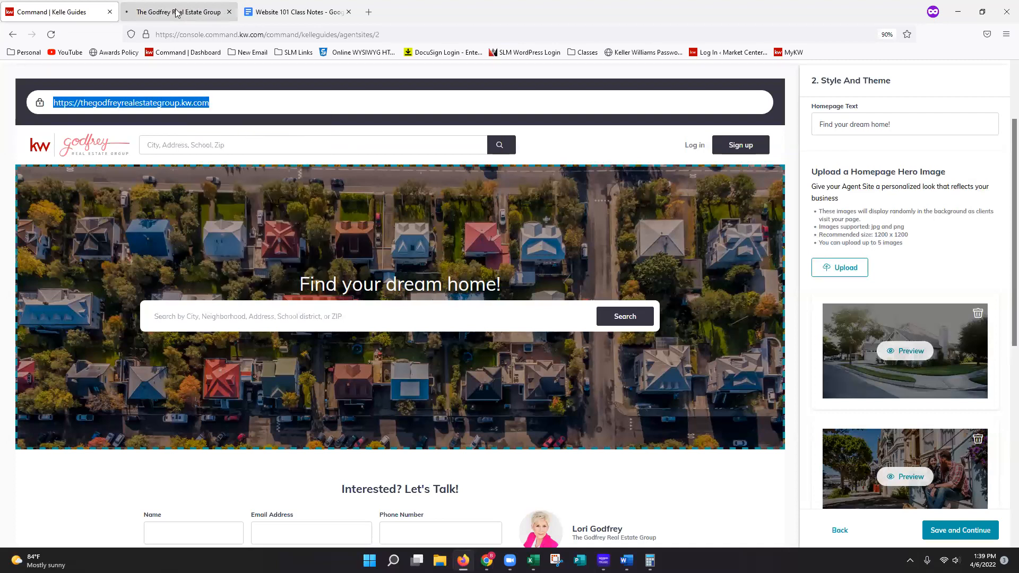
left_click(178, 13)
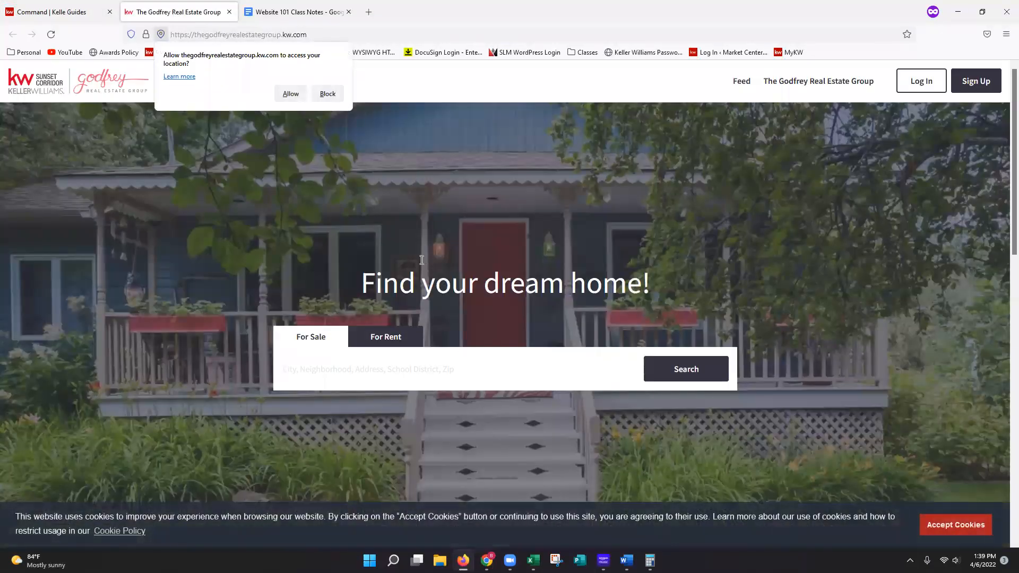
left_click(327, 94)
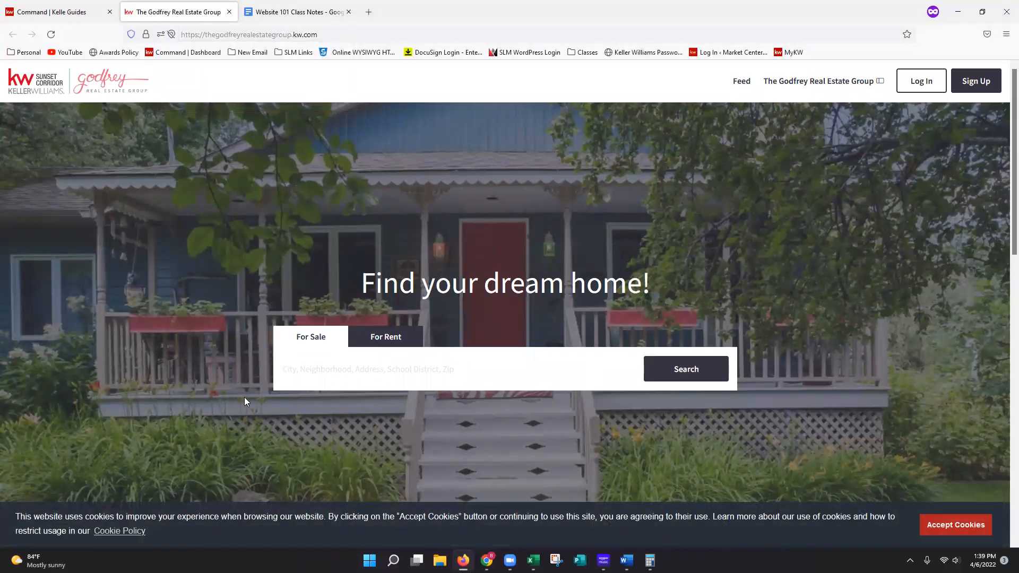
left_click(957, 525)
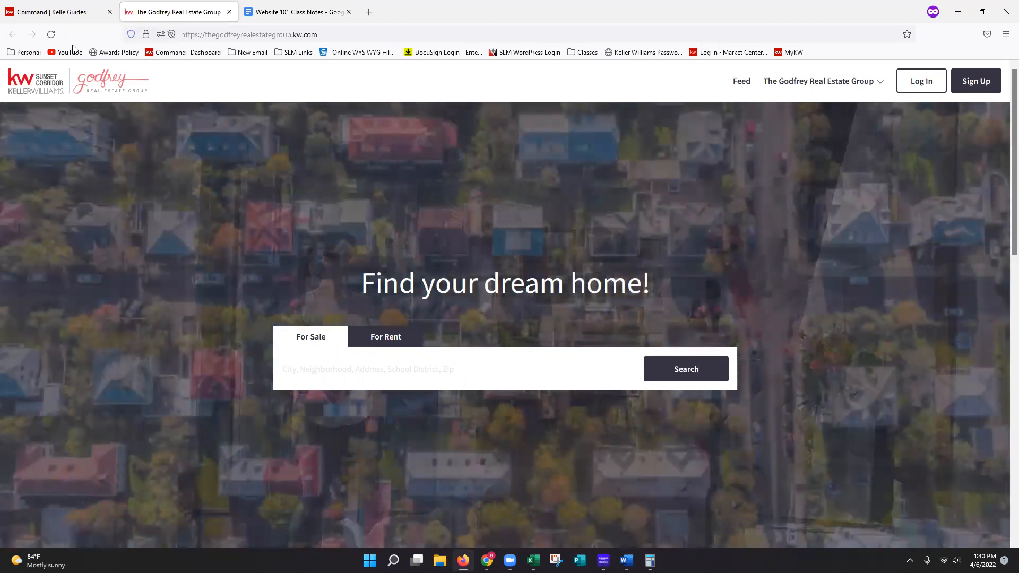
- Return to the Agent Sites guide, review the homepage hero images, and save the Style and Theme stage to continue to Content
left_click(63, 12)
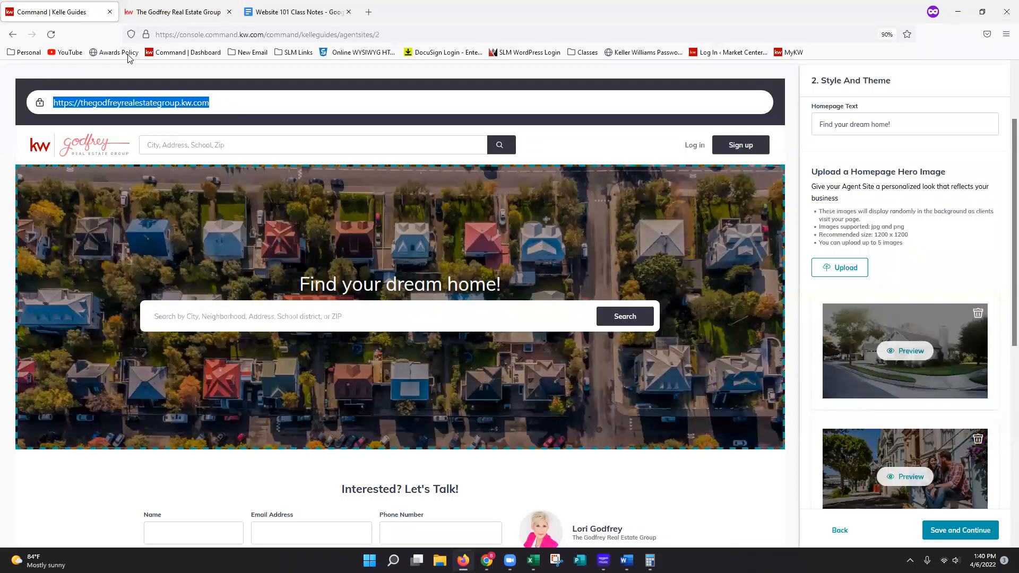
scroll(916, 314, "down", 2)
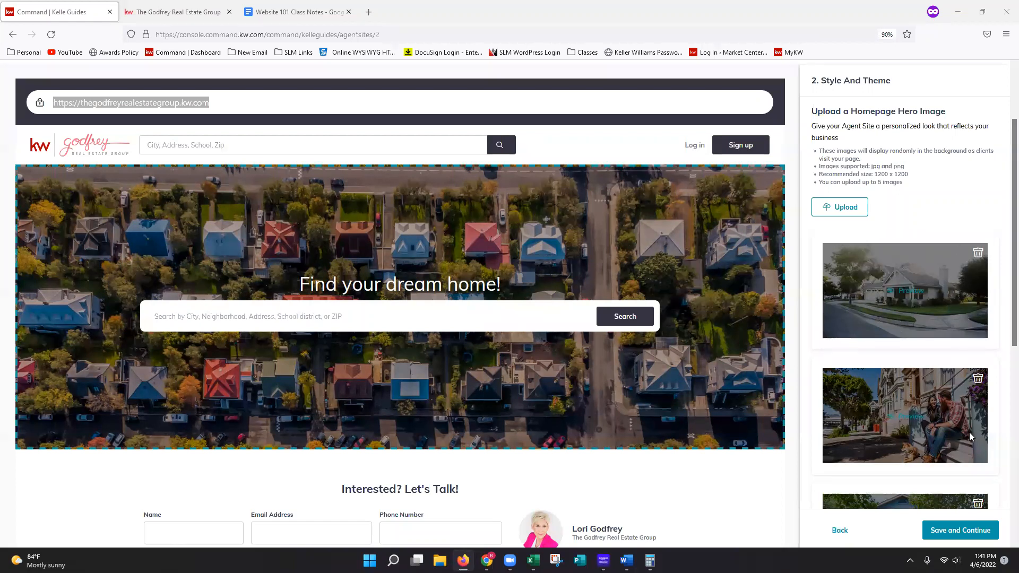
scroll(970, 448, "down", 2)
scroll(969, 447, "down", 6)
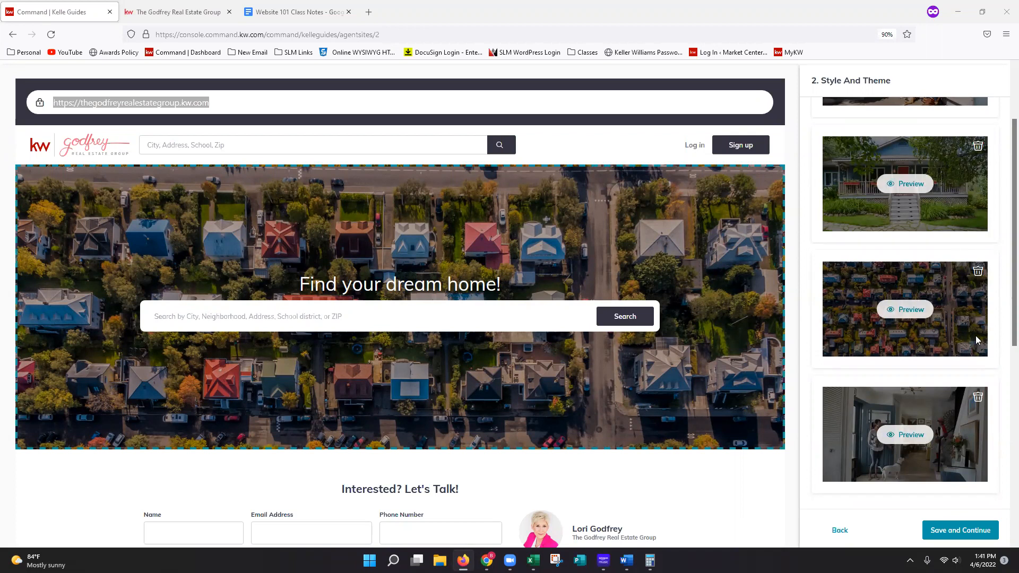
scroll(967, 344, "up", 1)
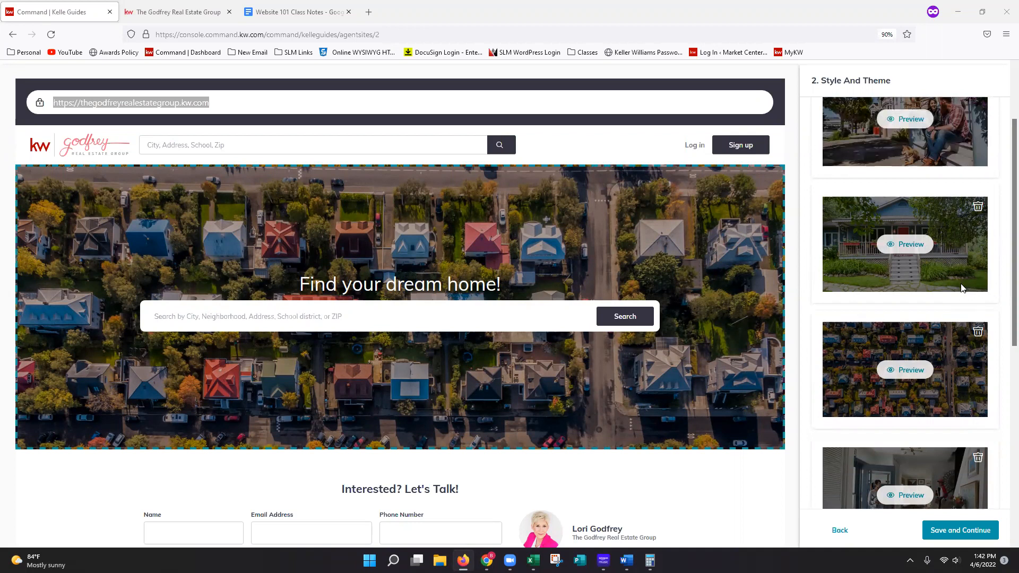
scroll(995, 372, "down", 1)
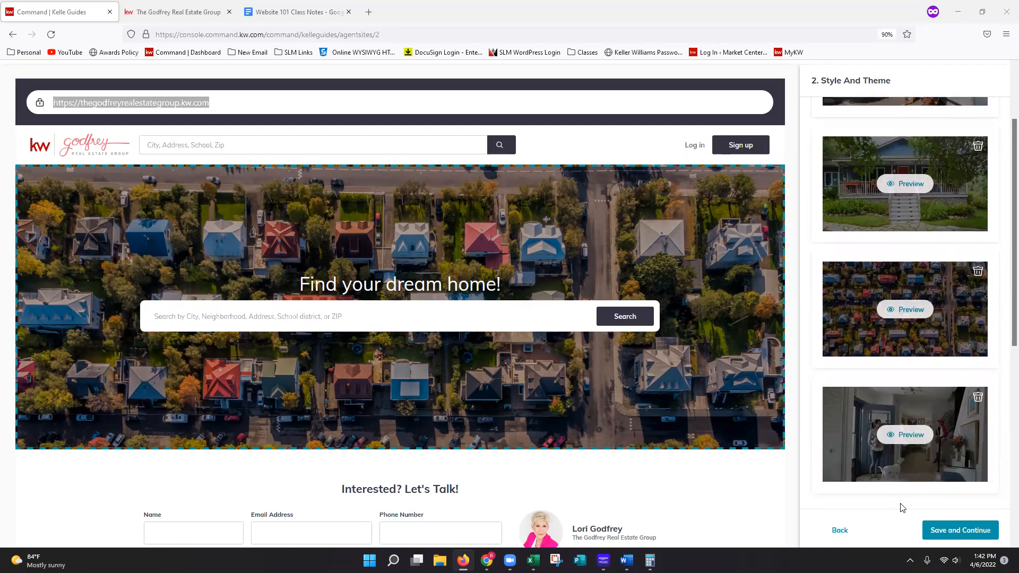
left_click(966, 531)
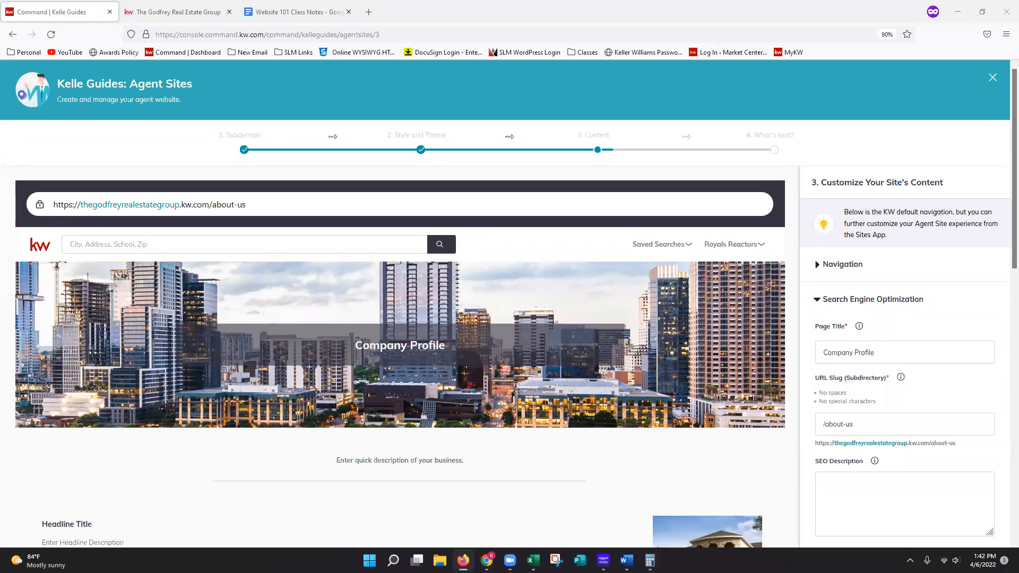
- Review the About Us content in the Website 101 Class Notes document and copy the document's sharing link
scroll(897, 266, "down", 1)
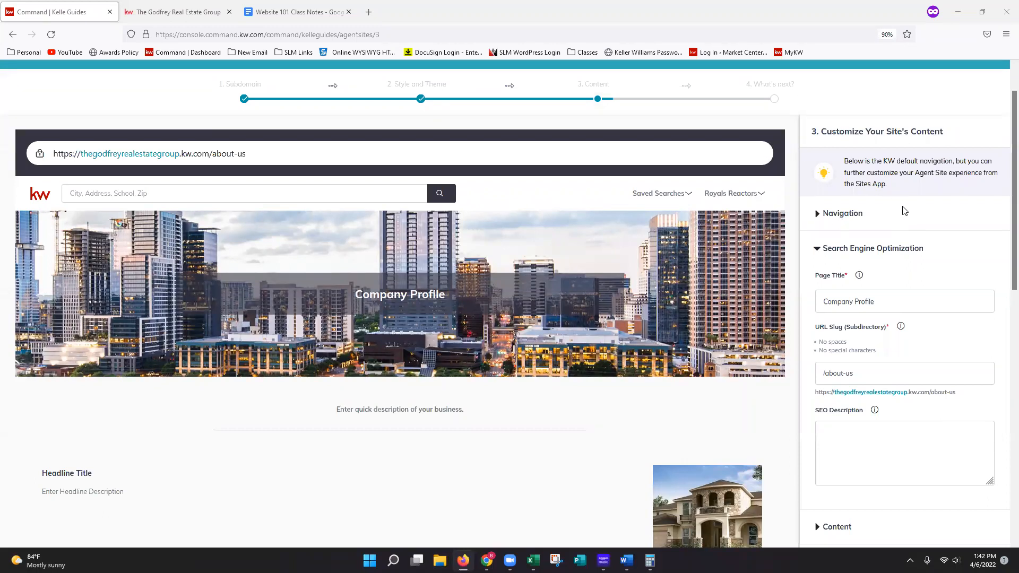
left_click(303, 15)
scroll(628, 224, "down", 1)
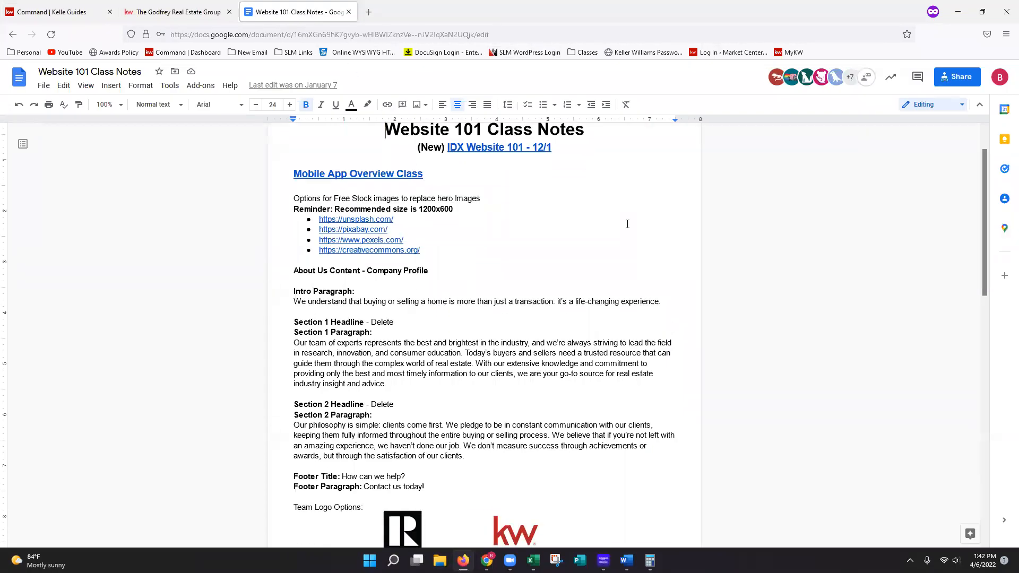
scroll(627, 224, "down", 1)
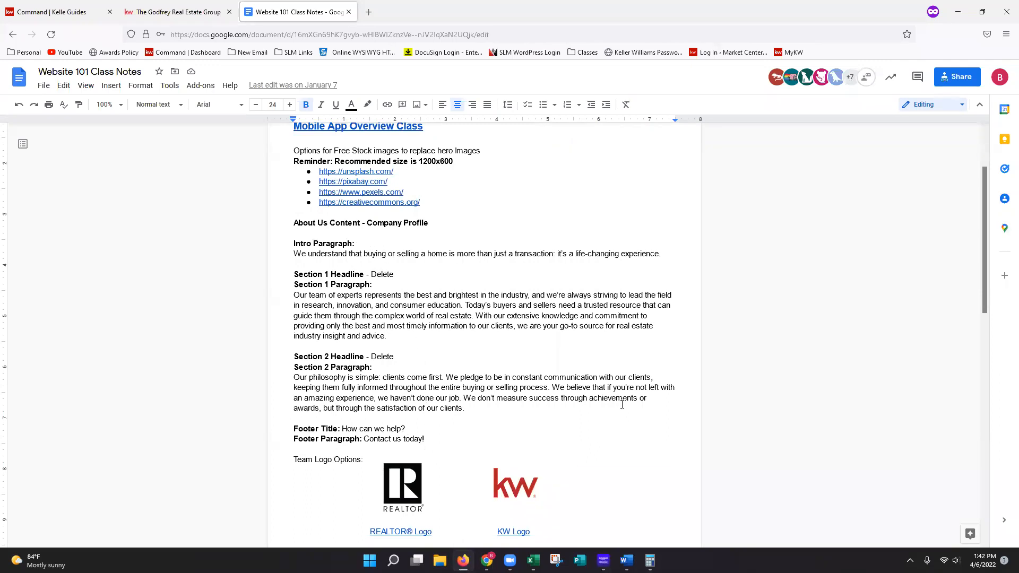
left_click(959, 77)
left_click(647, 383)
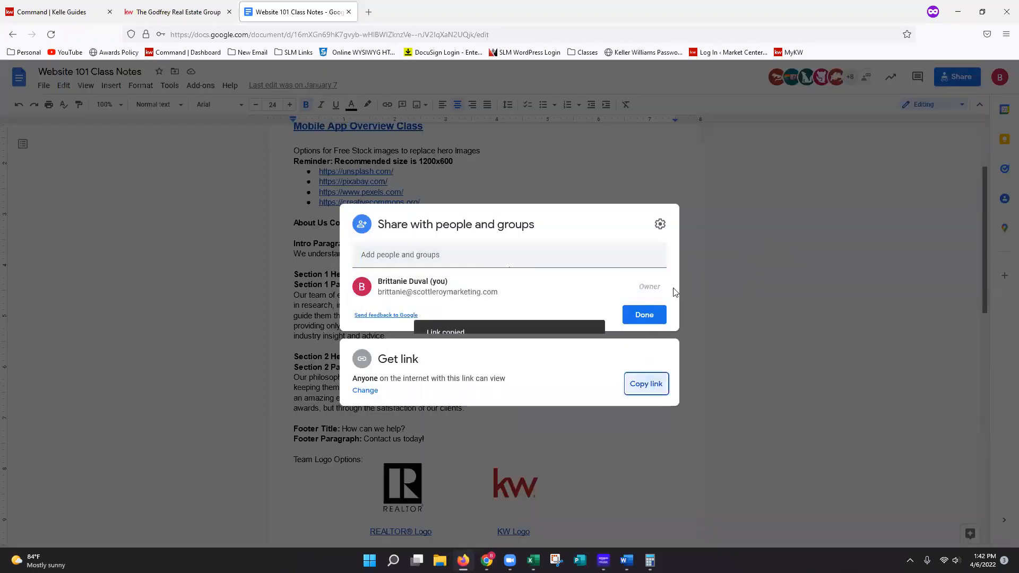
- Return to the Kelle guide, expand the site navigation and try moving the About Me page above Company Profile
left_click(68, 16)
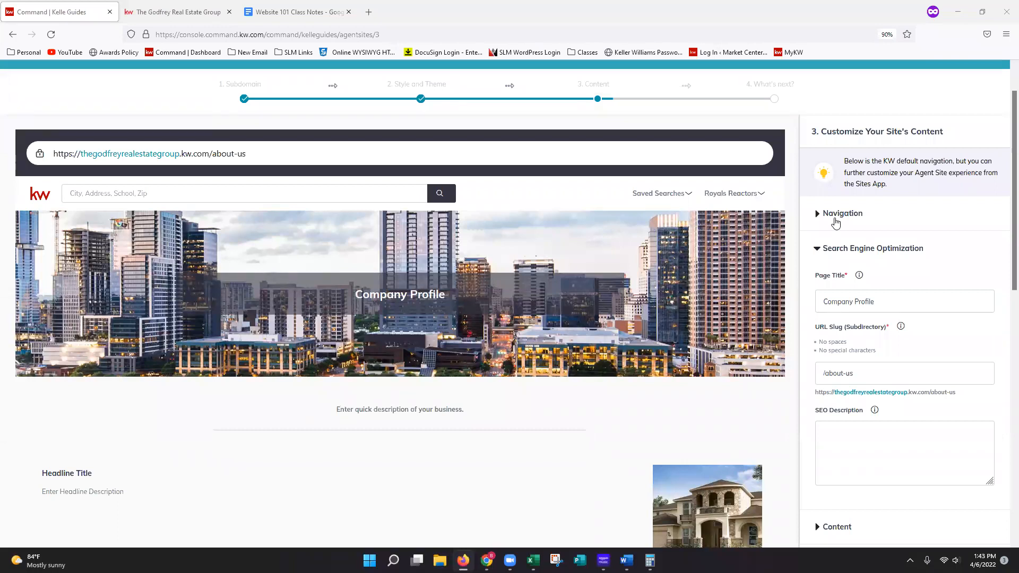
left_click(844, 217)
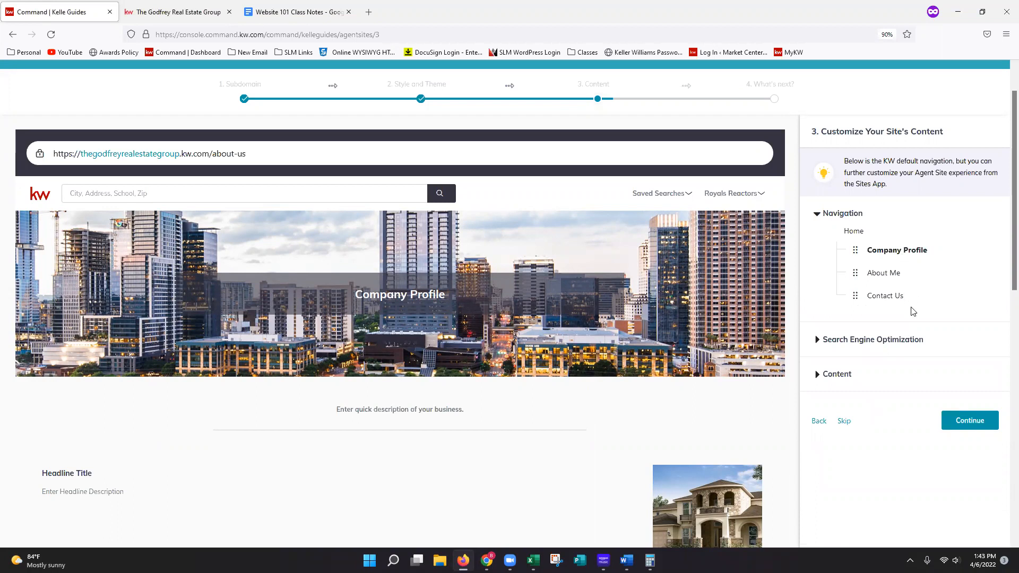
left_click_drag(856, 273, 861, 247)
- Expand the Search Engine Optimization settings and set the page title to "Keller Williams Realty"
left_click(921, 343)
scroll(949, 413, "down", 2)
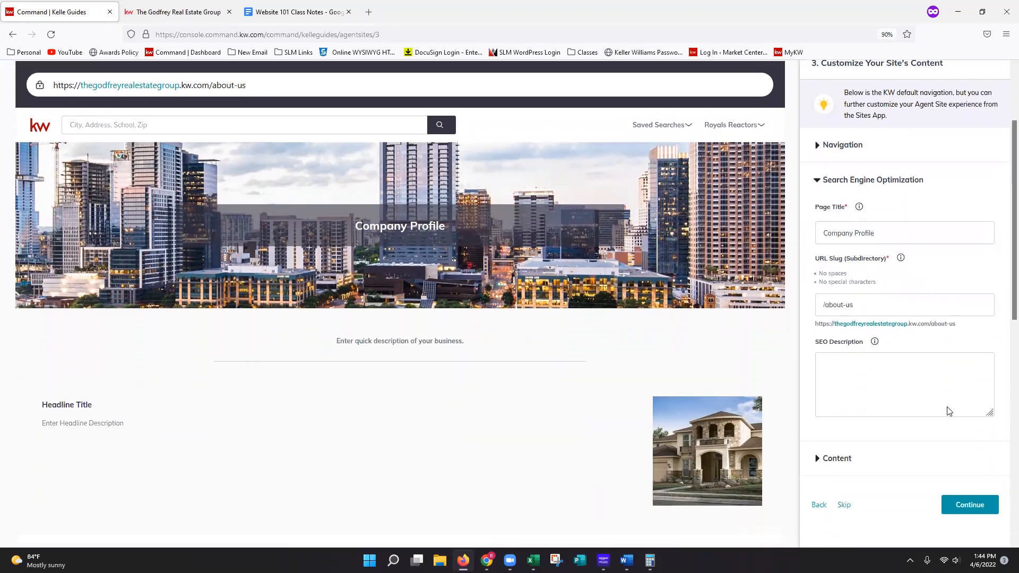
scroll(949, 411, "down", 1)
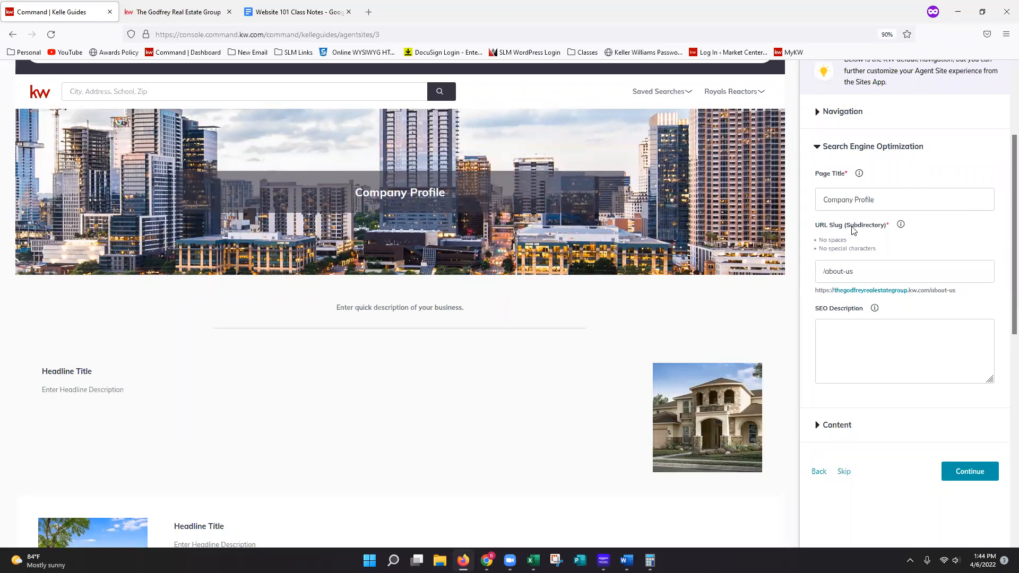
left_click(950, 197)
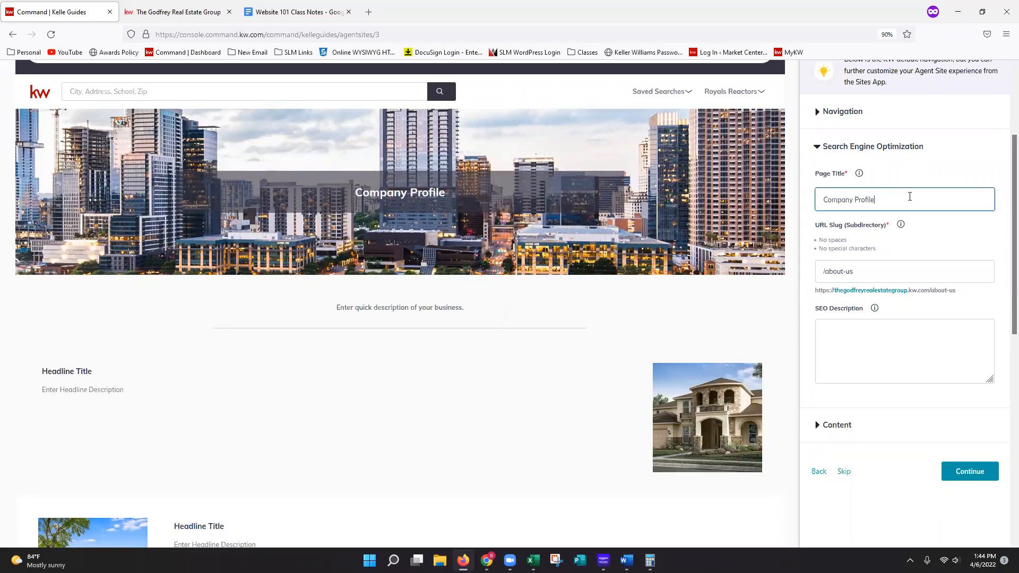
left_click_drag(910, 197, 754, 193)
type("Keller Williams Realty")
left_click(970, 228)
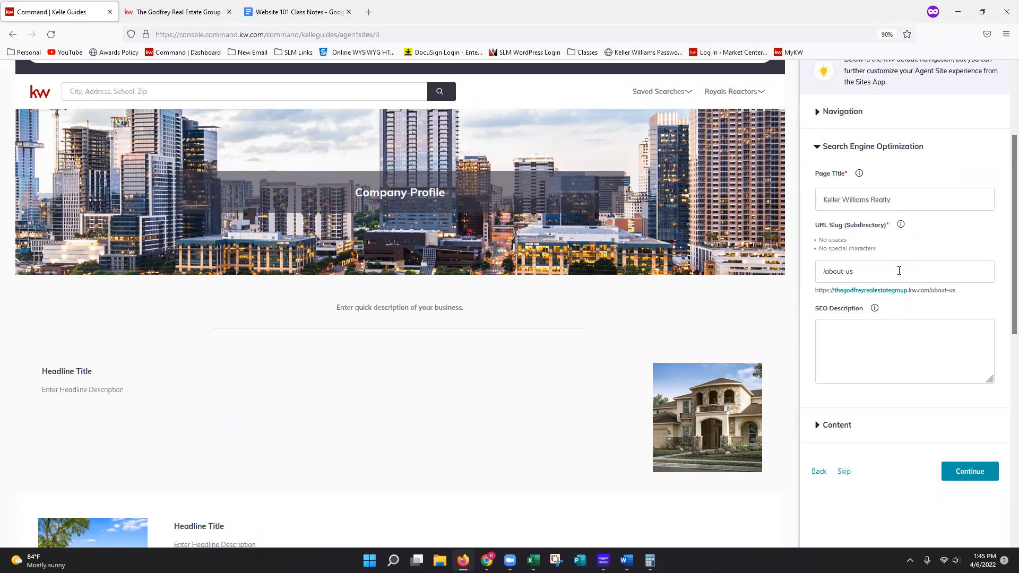
- Enter "How can we help? Contact us Today!" as the SEO description of the company page
left_click(899, 271)
left_click(957, 342)
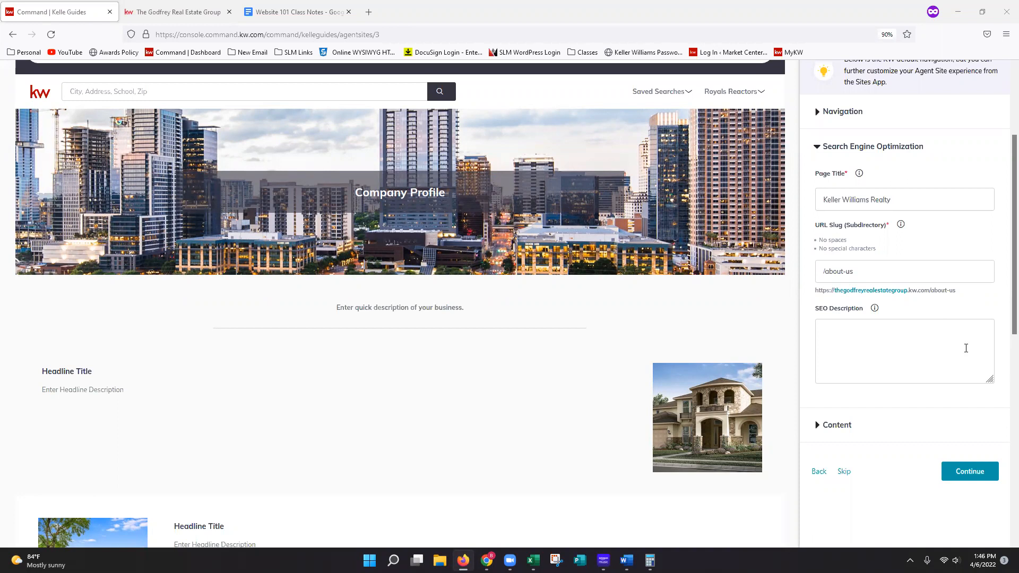
left_click(954, 335)
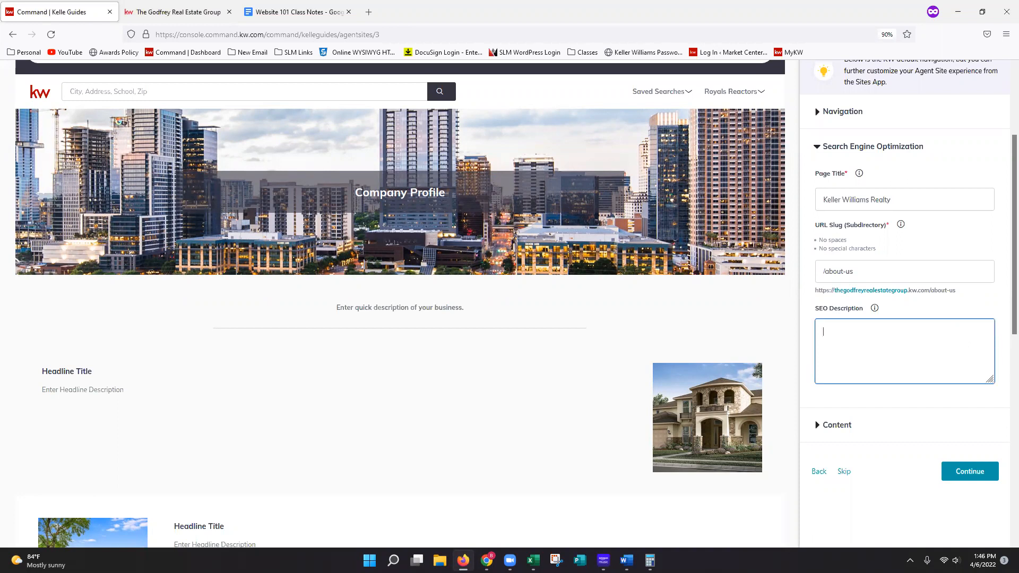
key("alt+Tab")
left_click(935, 336)
type("How can we help! Contact us Today!")
key("BackSpace")
type("?")
left_click(877, 404)
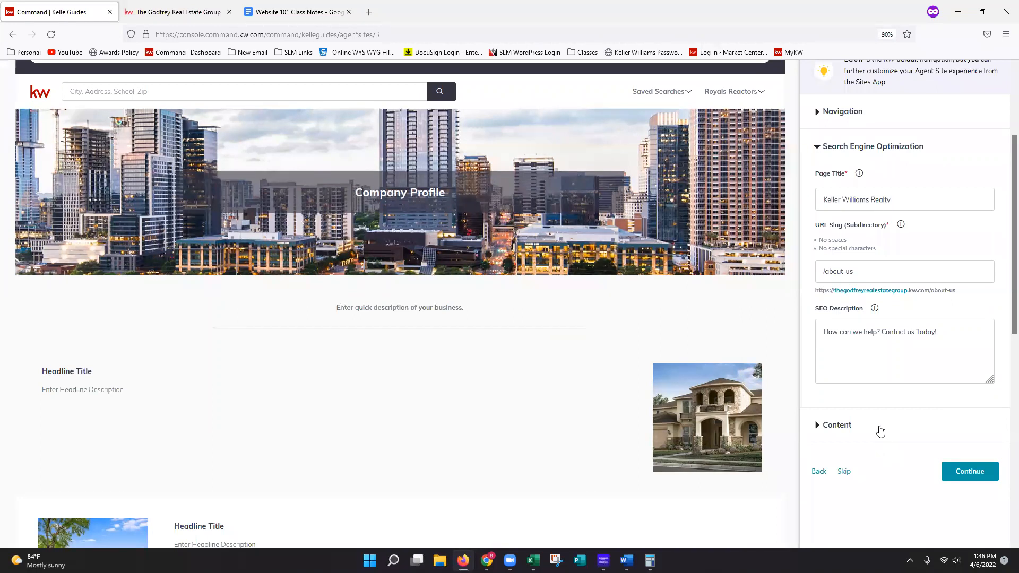
- Expand the Content settings and set the page header to "Keller Williams Realty"
left_click(843, 428)
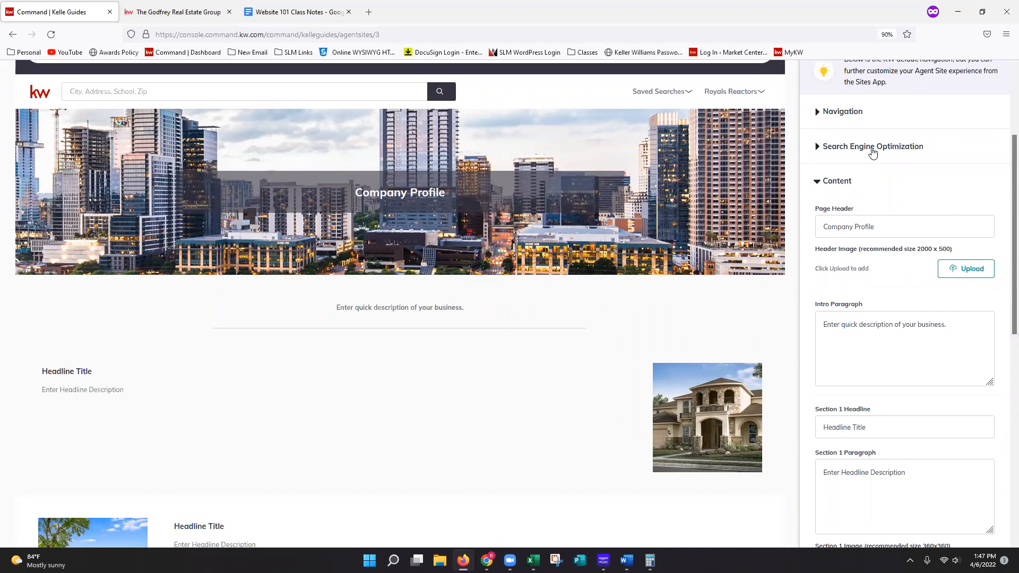
left_click(872, 152)
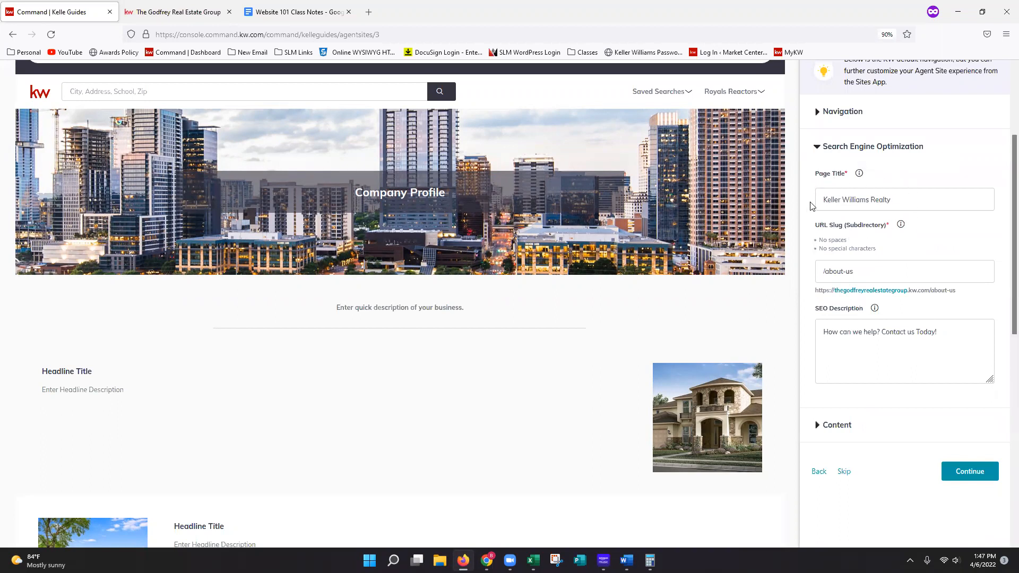
left_click(850, 432)
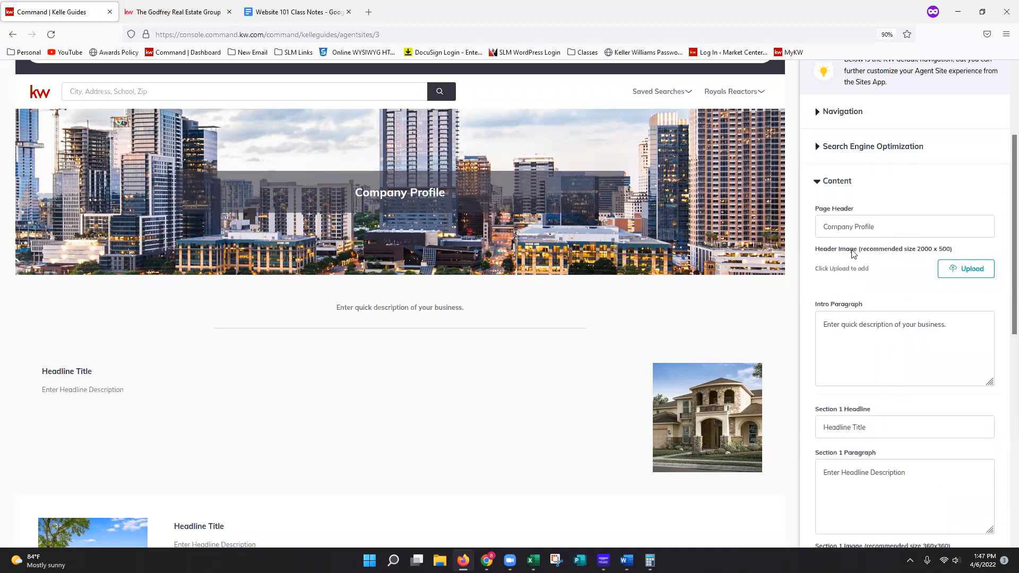
triple_click(883, 229)
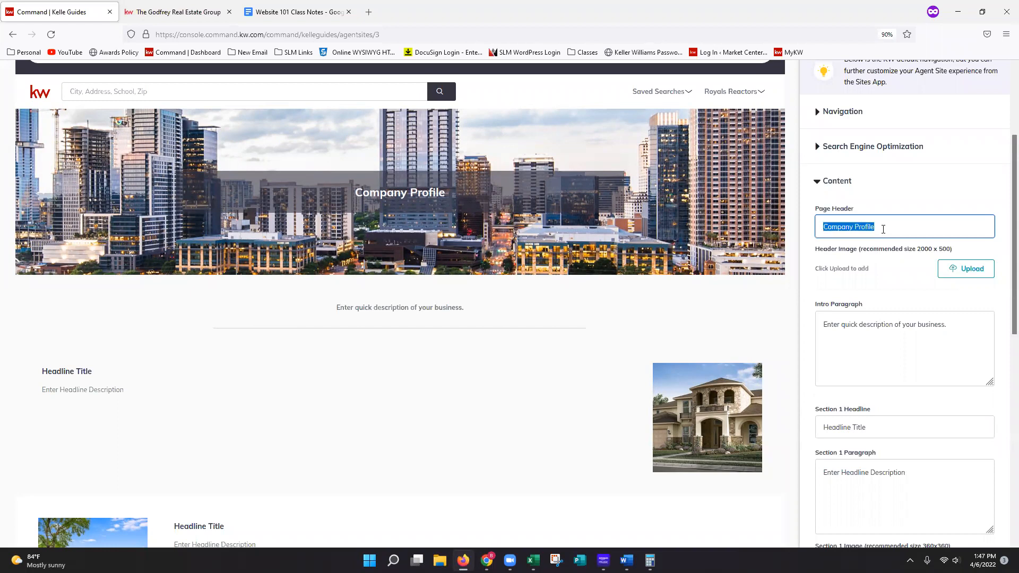
type("Keller Williams")
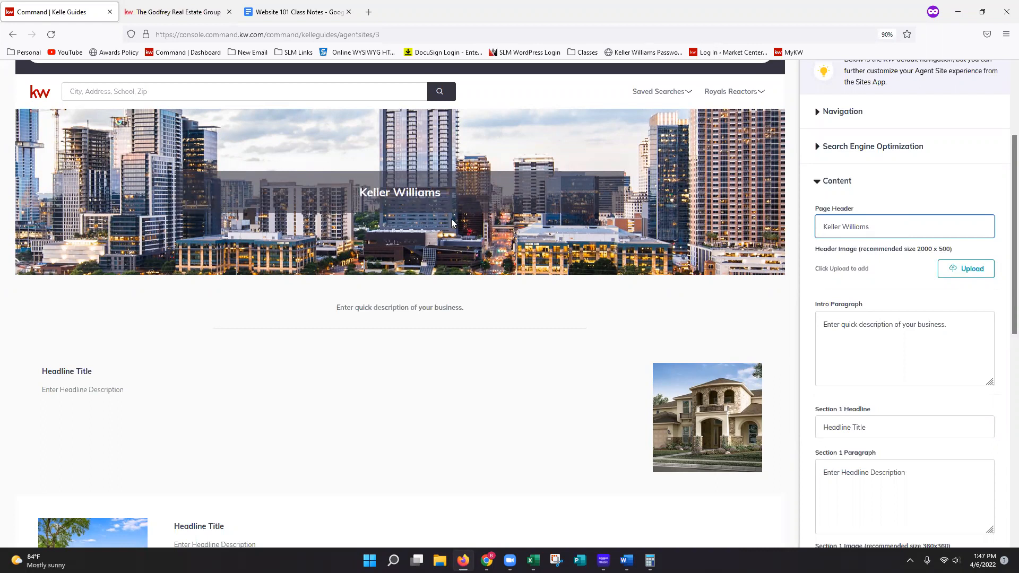
type("Realty")
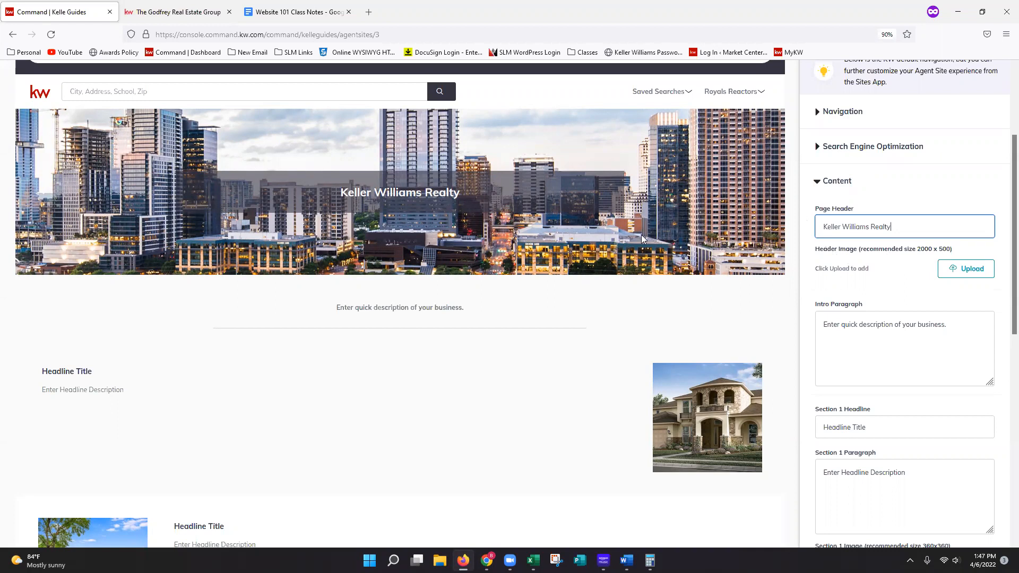
left_click(872, 290)
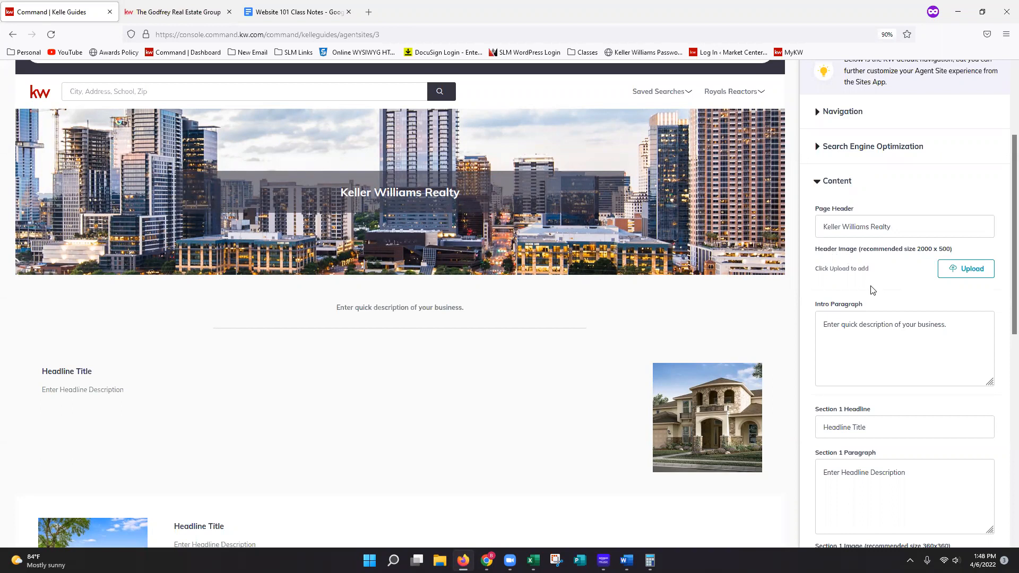
- Set the company page's intro paragraph to "We understand that buying or selling a home is more than just a transaction: it's a life-changing experience."
scroll(872, 290, "down", 2)
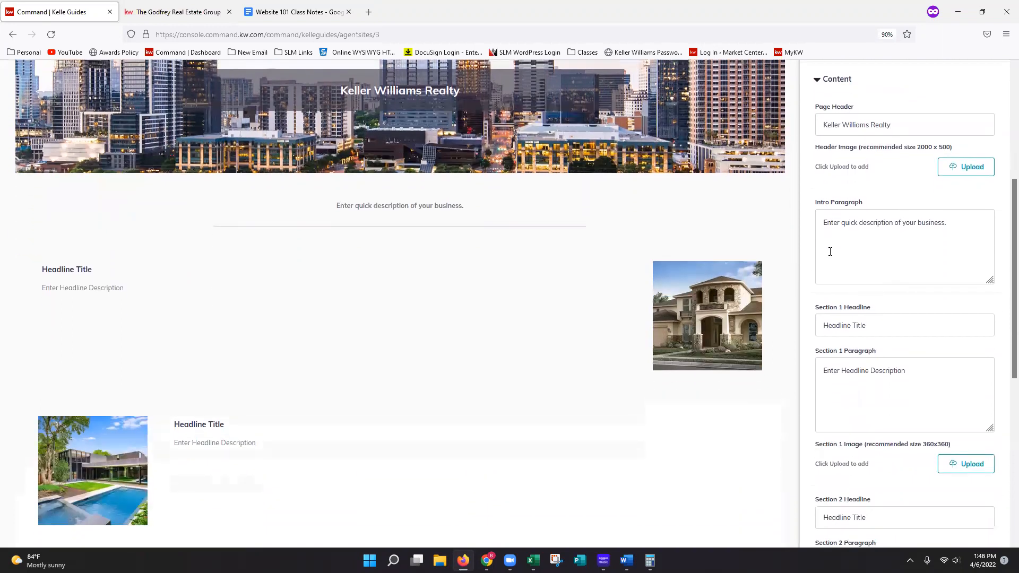
key("alt+Tab")
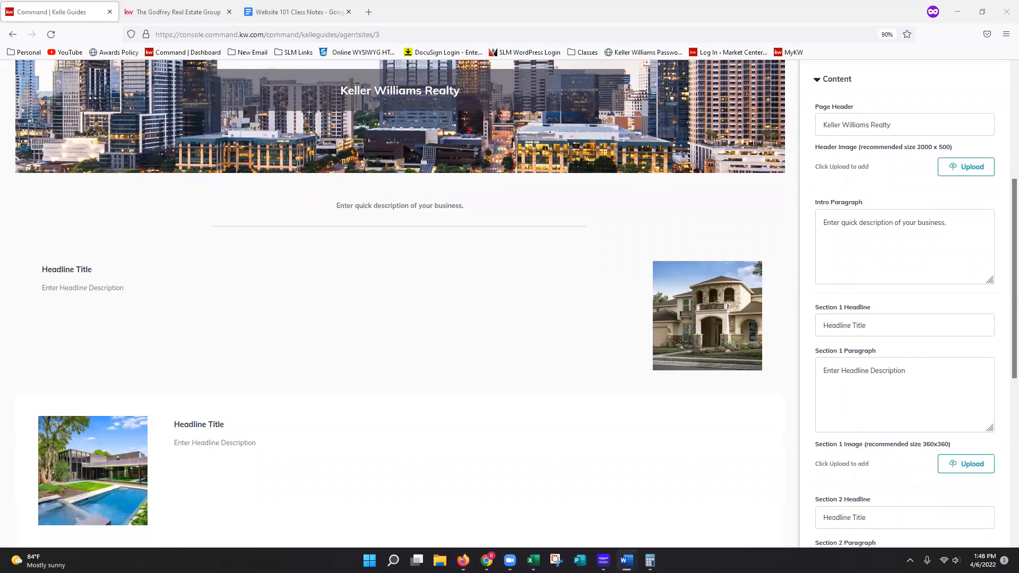
triple_click(847, 229)
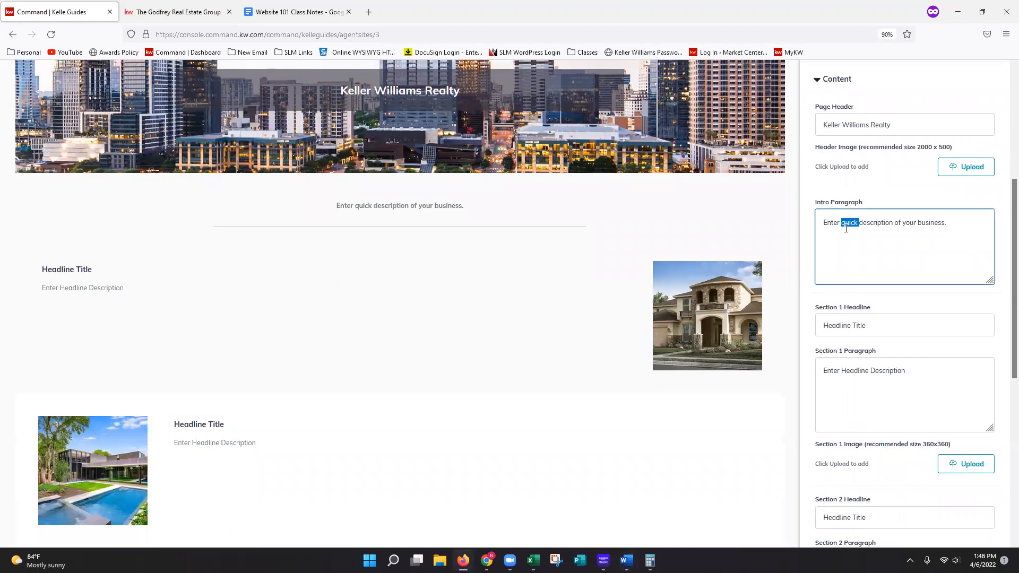
right_click(846, 229)
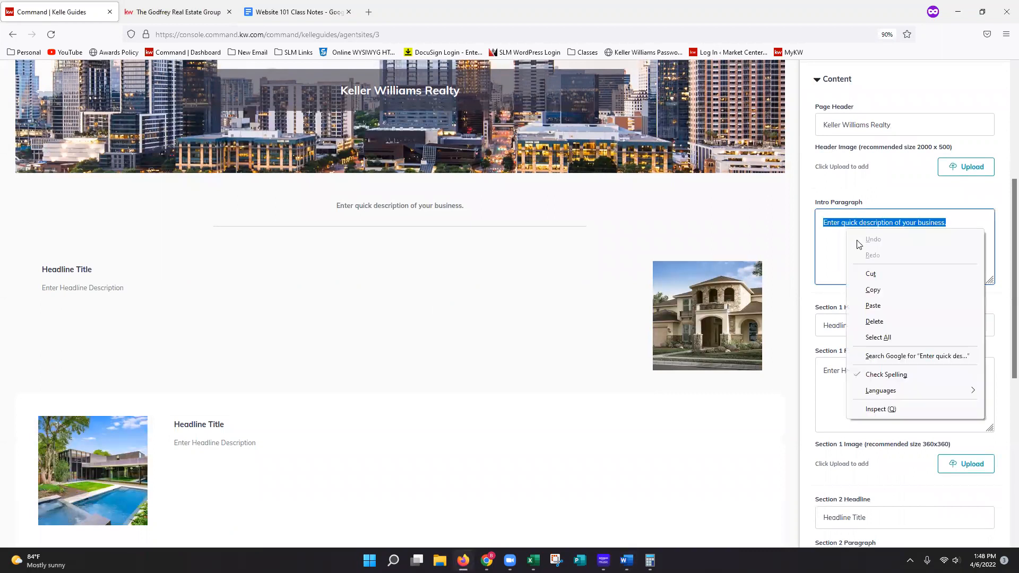
left_click(874, 306)
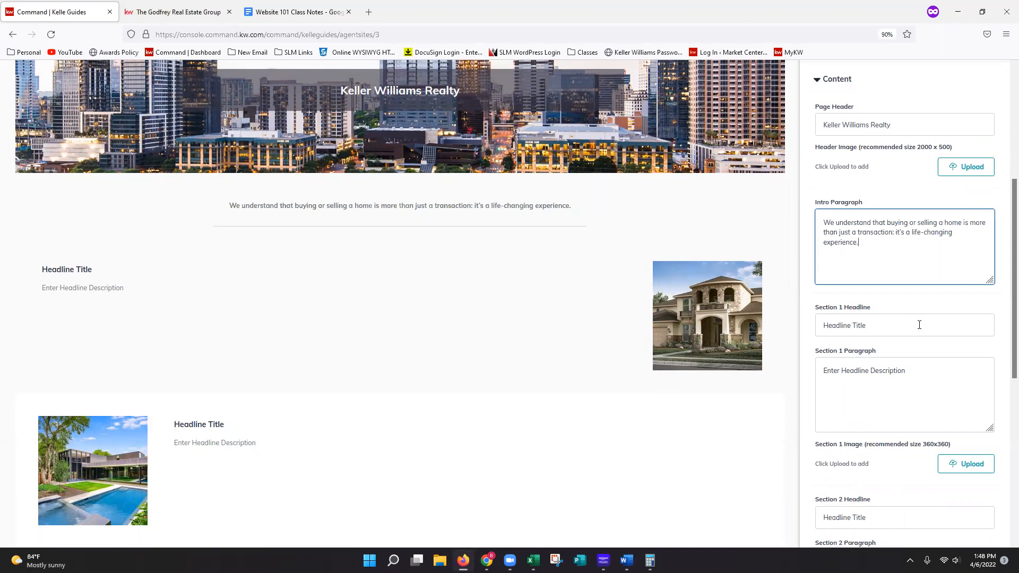
- Clear the Section 1 headline and replace the Section 1 paragraph with the copied text beginning "Our team of experts represents the best and brightest"
left_click(920, 325)
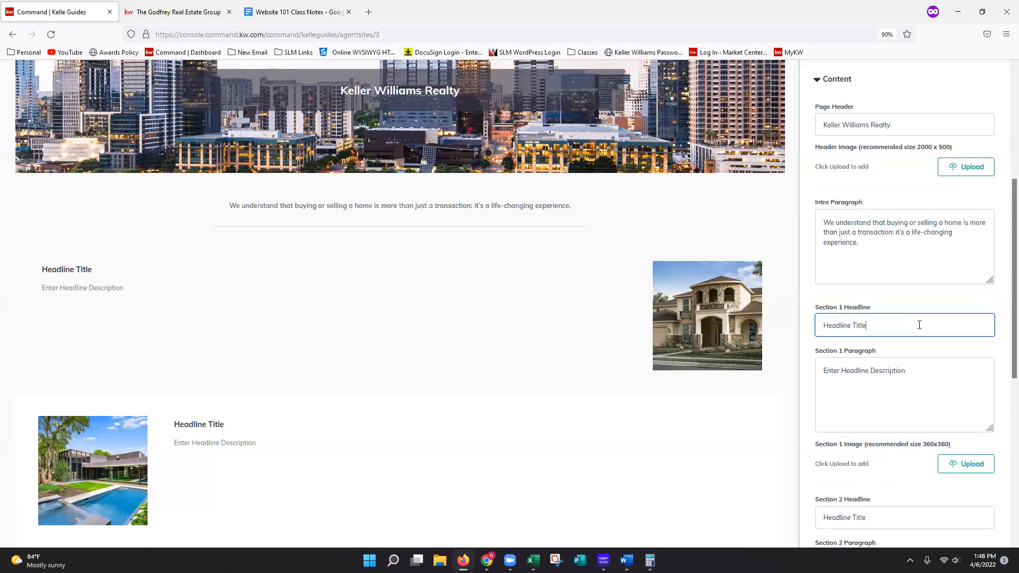
triple_click(919, 325)
key("BackSpace")
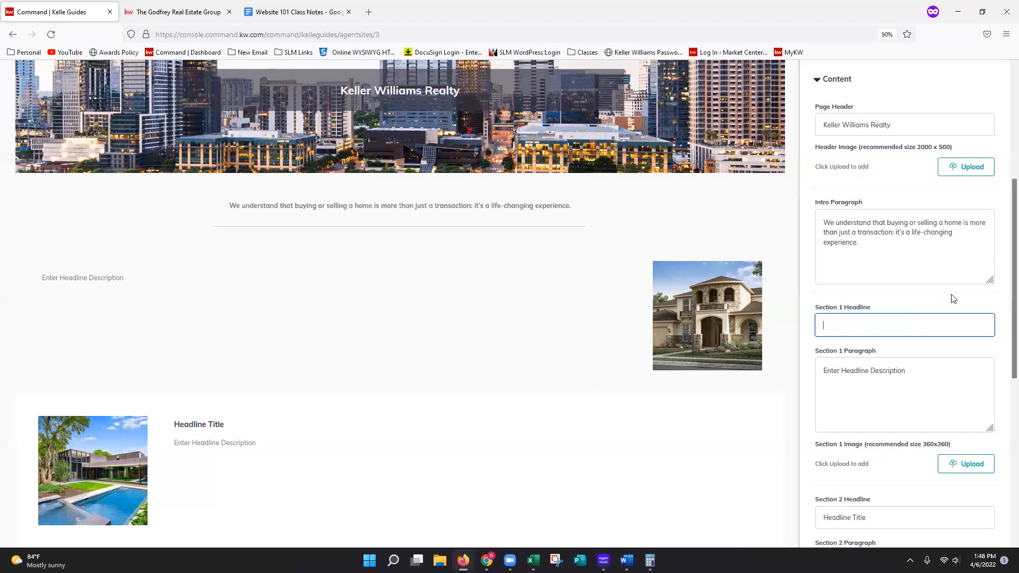
key("alt+Tab")
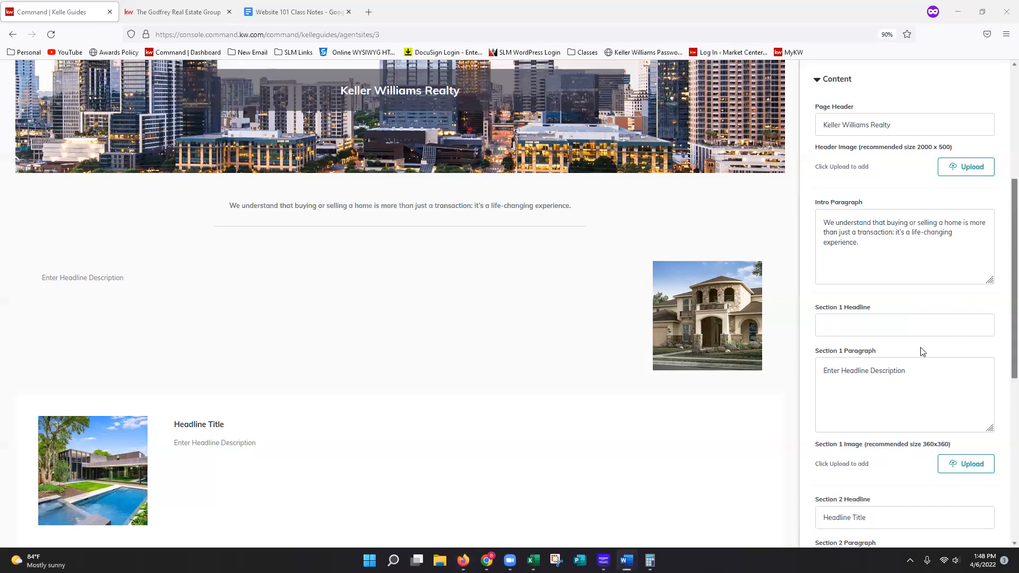
triple_click(888, 370)
right_click(885, 371)
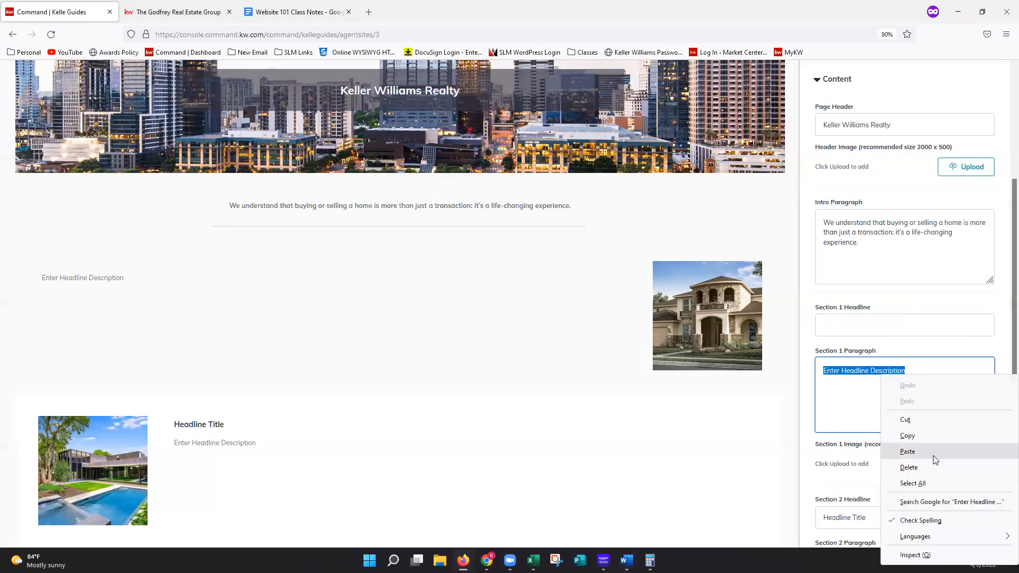
left_click(908, 452)
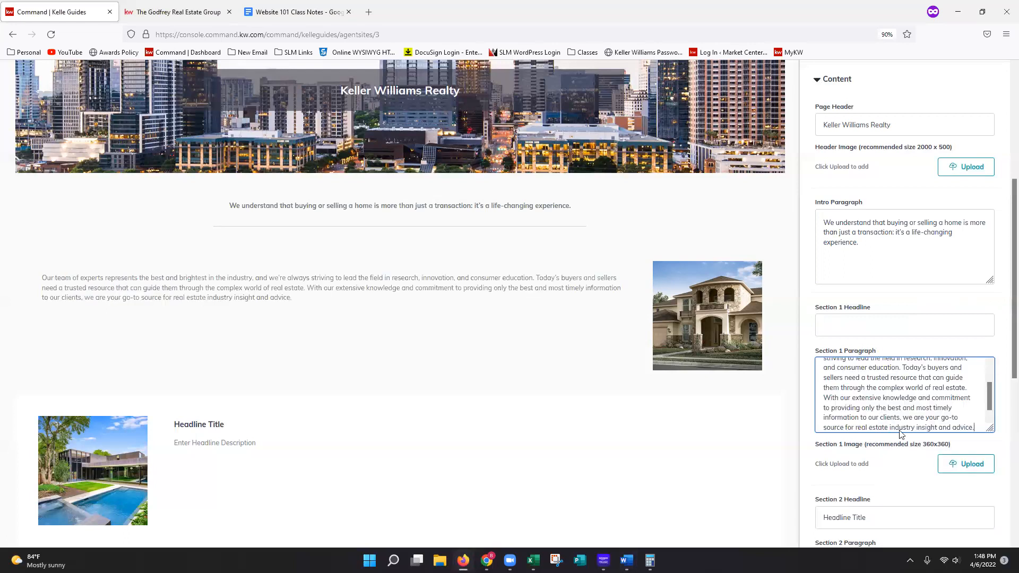
- Check the company profile instructions in the Website 101 Class Notes document and clear the Section 2 headline
left_click(302, 13)
left_click(818, 270)
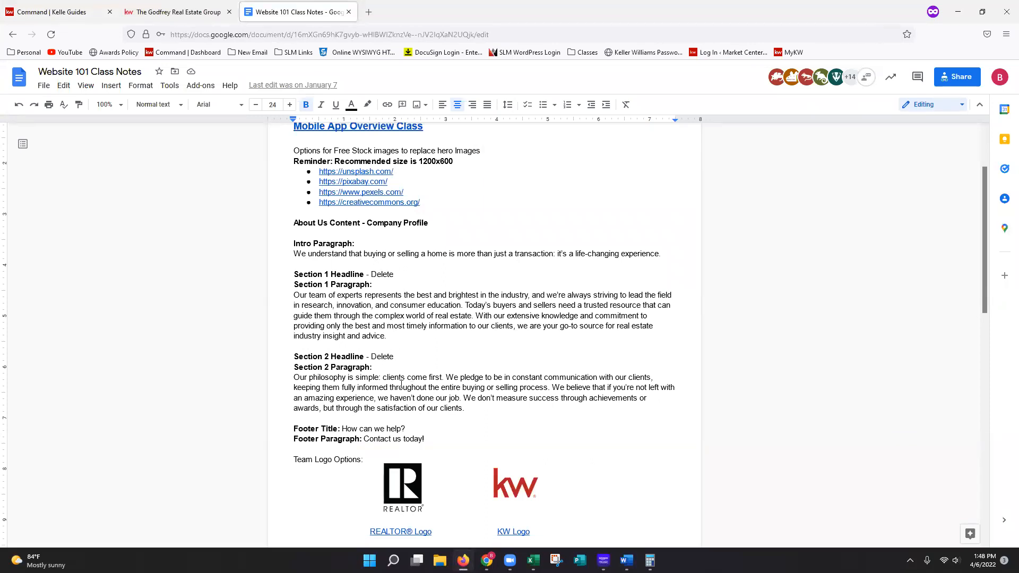
left_click(62, 14)
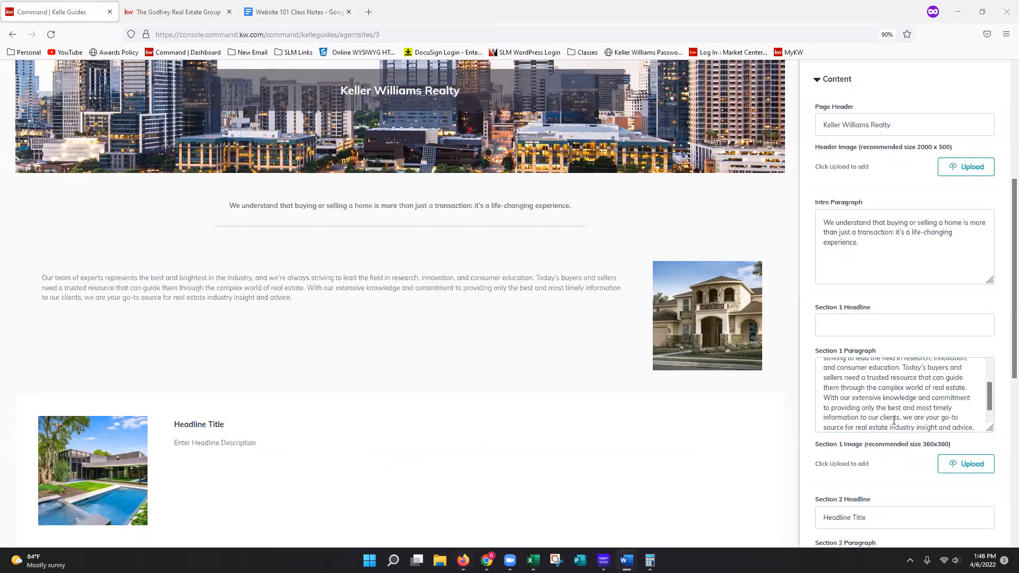
scroll(894, 419, "down", 1)
scroll(894, 455, "down", 3)
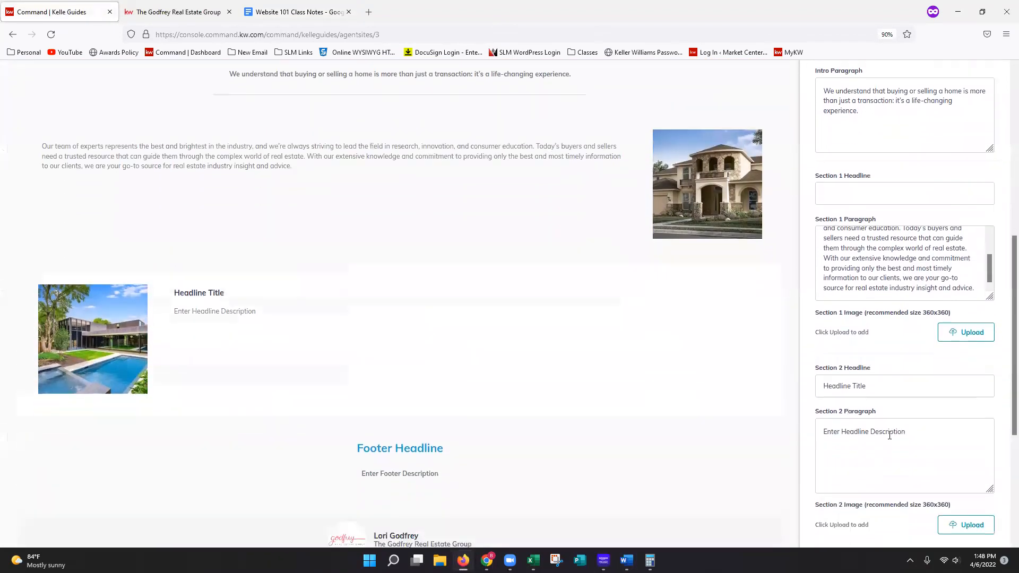
triple_click(851, 368)
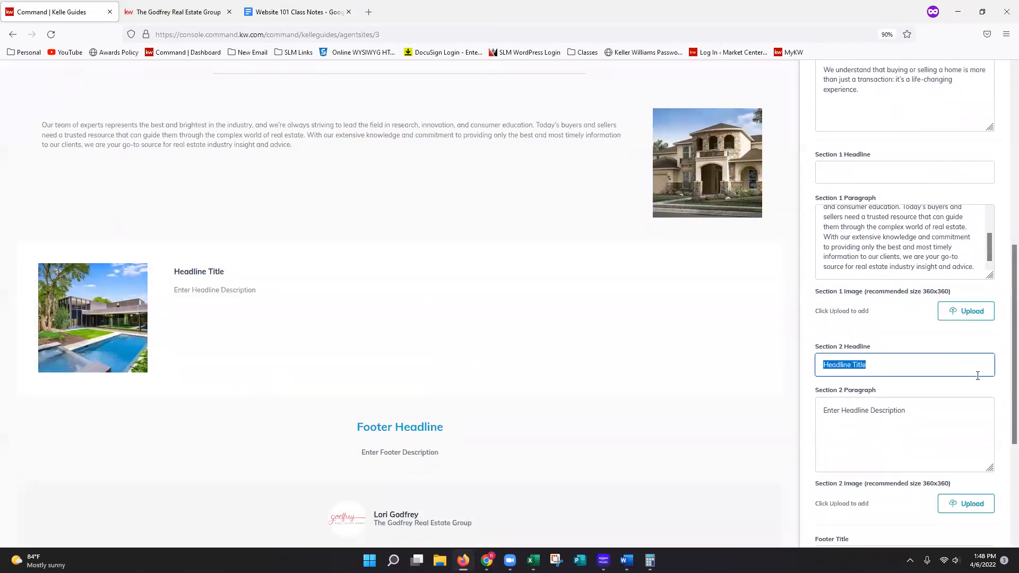
key("BackSpace")
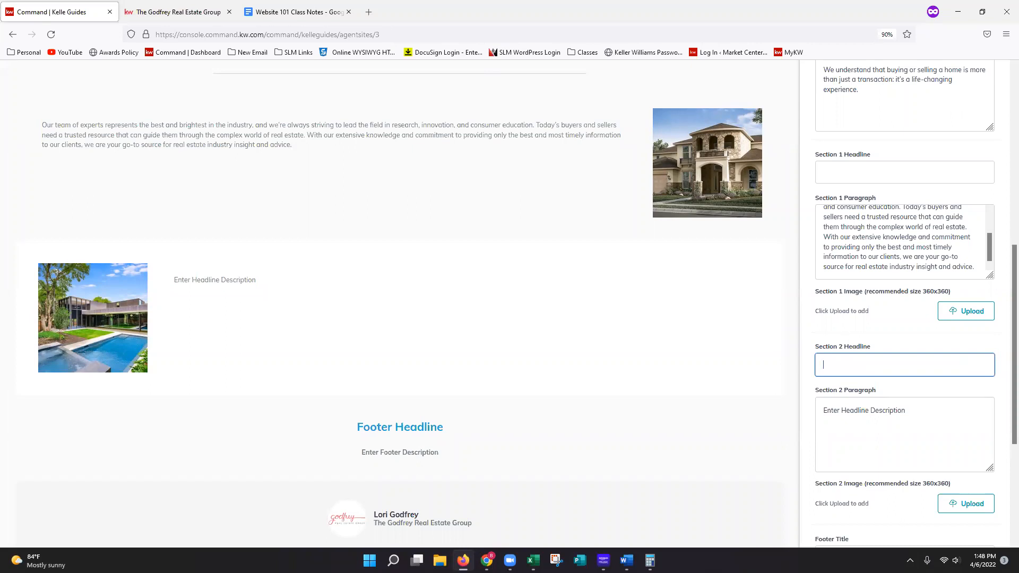
- Replace the Section 2 paragraph with the copied text beginning "Our philosophy is simple: clients come first."
key("alt+Tab")
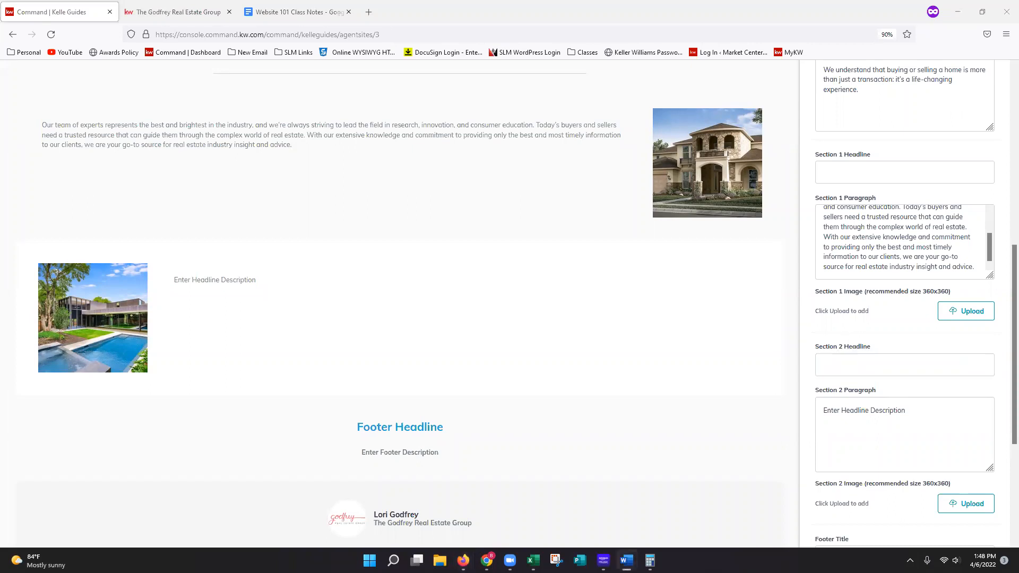
left_click(874, 413)
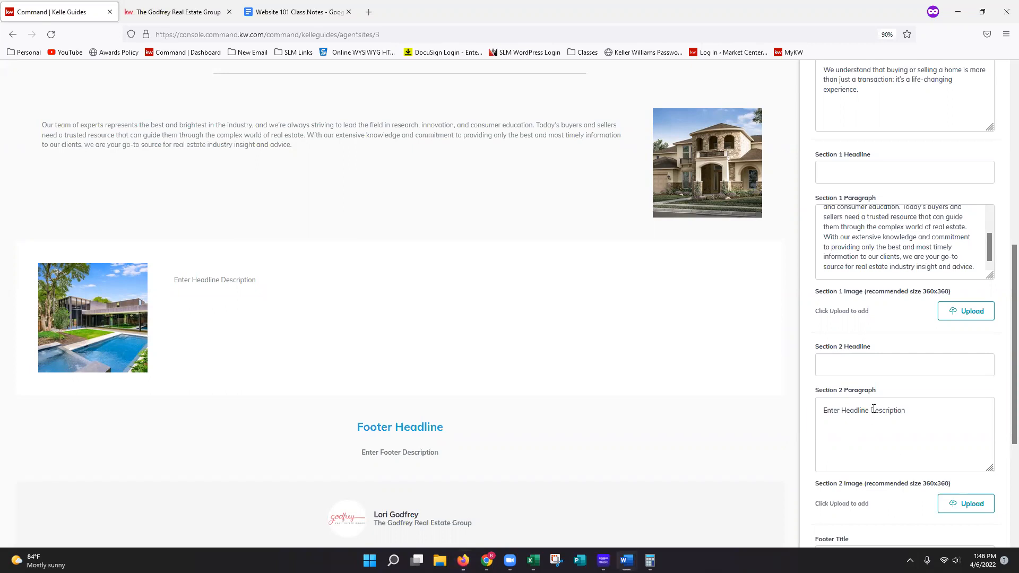
triple_click(874, 412)
right_click(875, 409)
left_click(901, 293)
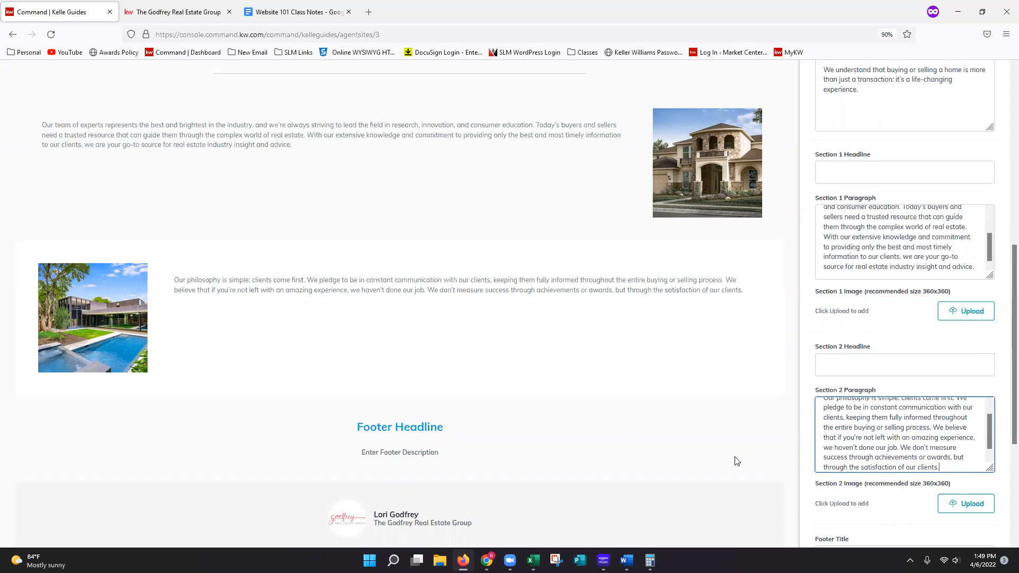
- Set the company page's footer title to "How can we help?" using the copied text
scroll(899, 481, "down", 1)
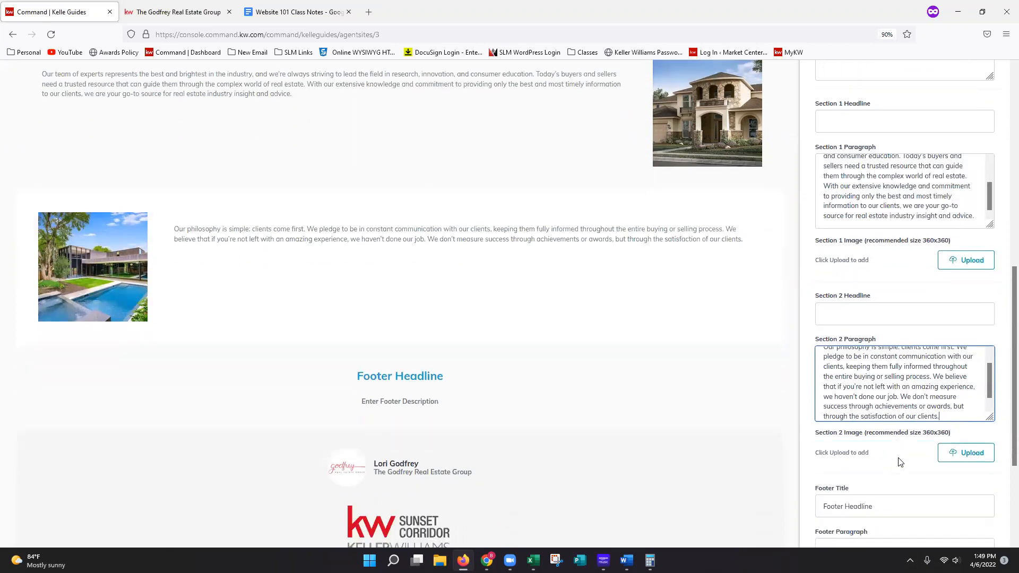
scroll(899, 459, "down", 2)
scroll(895, 414, "down", 1)
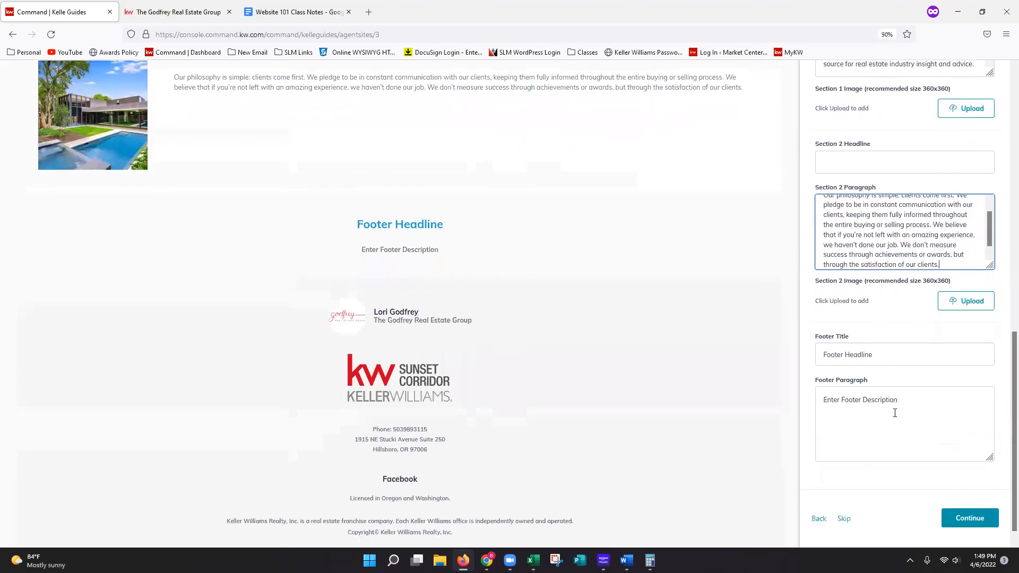
key("alt+Tab")
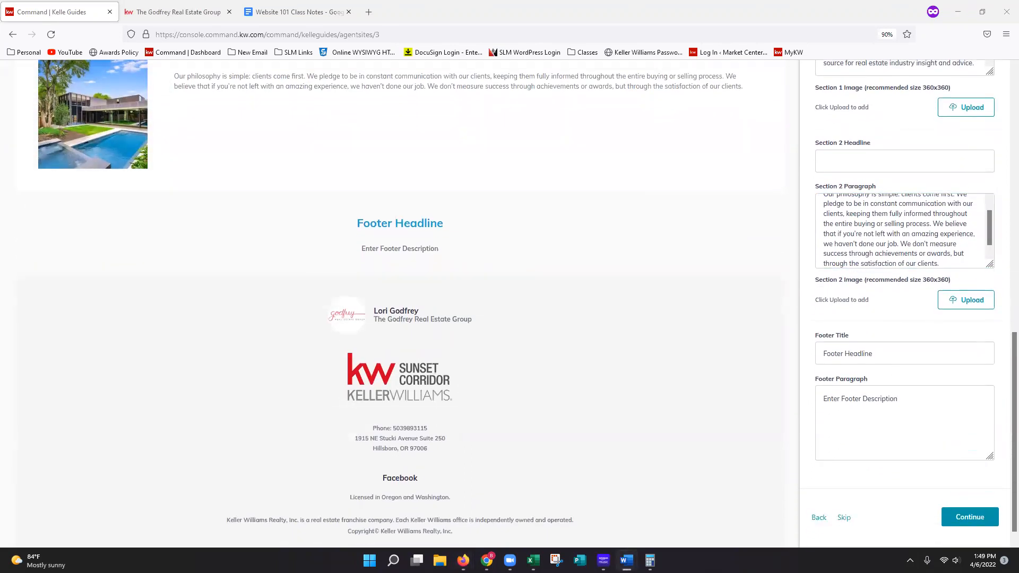
triple_click(876, 351)
right_click(876, 351)
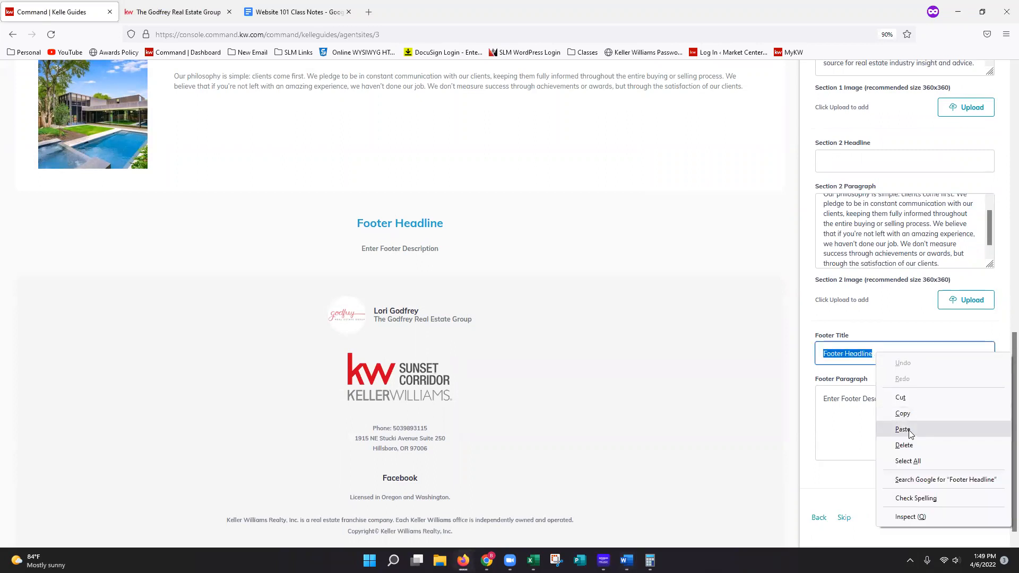
left_click(1006, 433)
- Replace the footer paragraph of the company page with the copied text "Contact us today!"
key("alt+Tab")
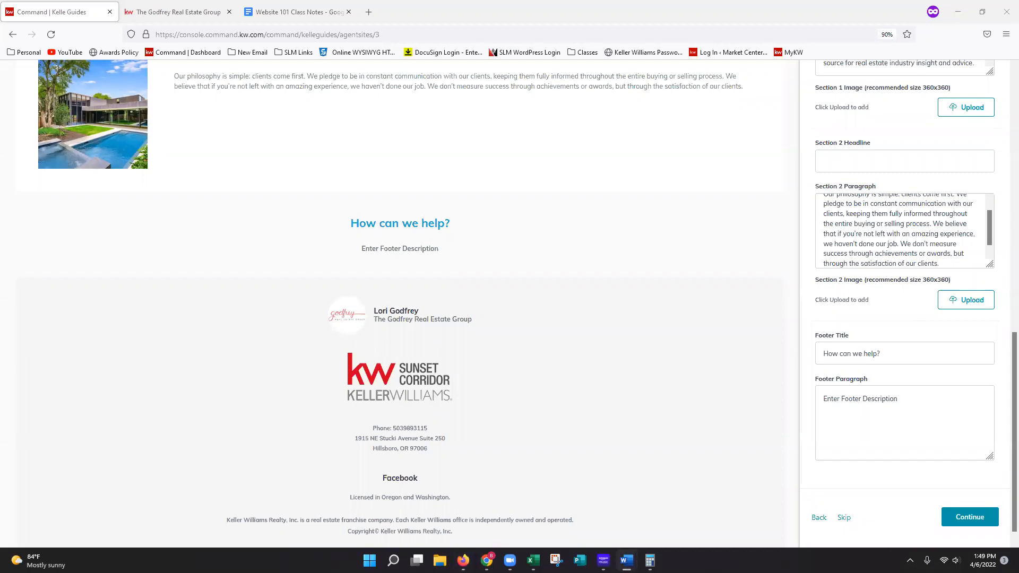
triple_click(860, 399)
right_click(865, 403)
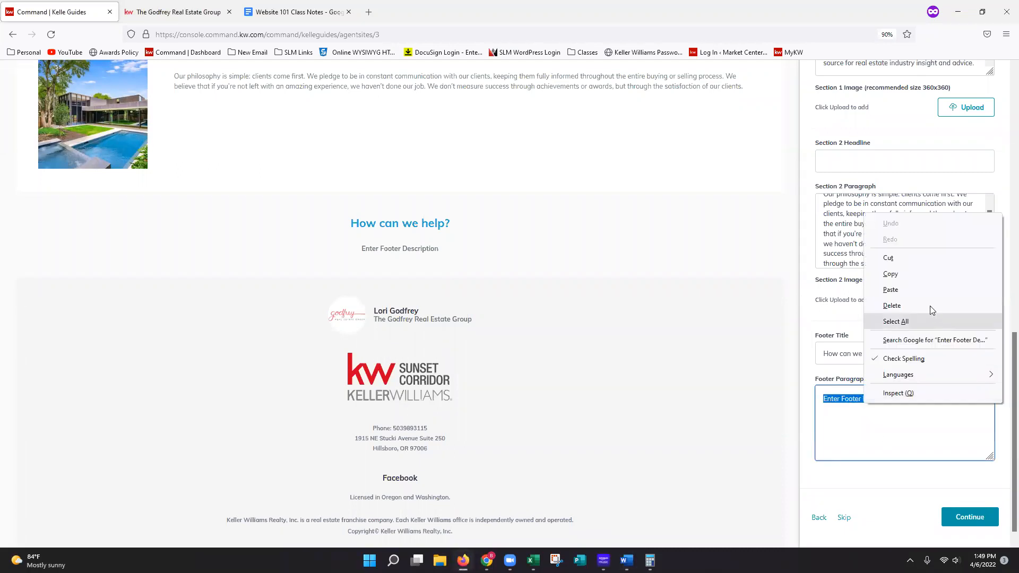
left_click(924, 291)
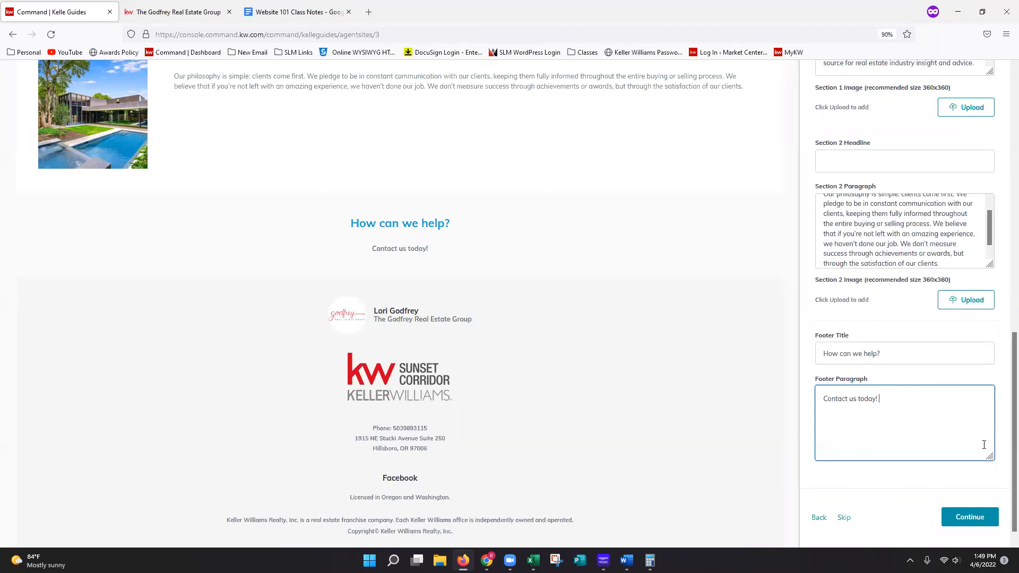
- Finish the company page and continue to the About Me page of the site customization
scroll(1003, 447, "up", 1)
scroll(1003, 447, "down", 1)
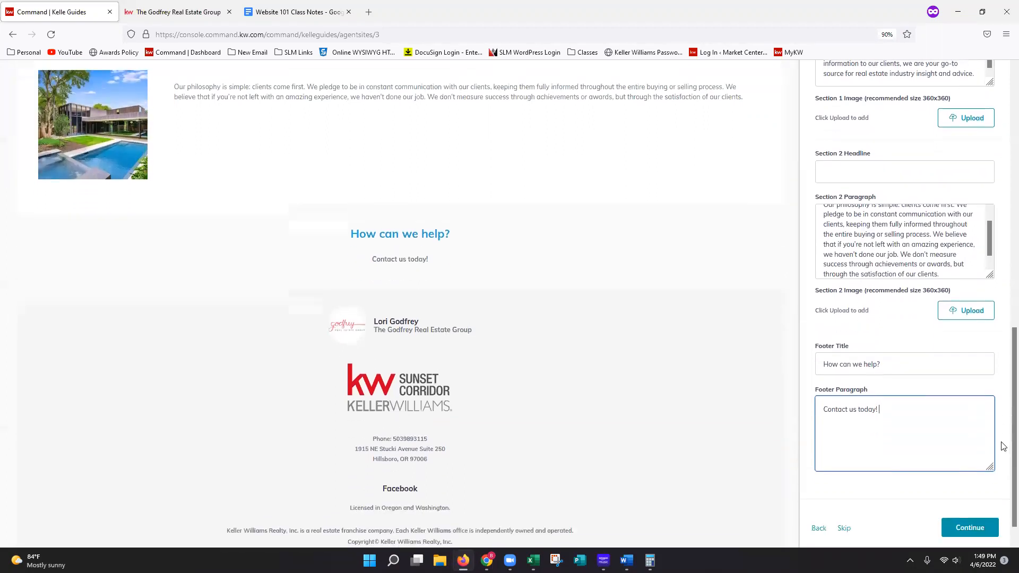
left_click(1003, 436)
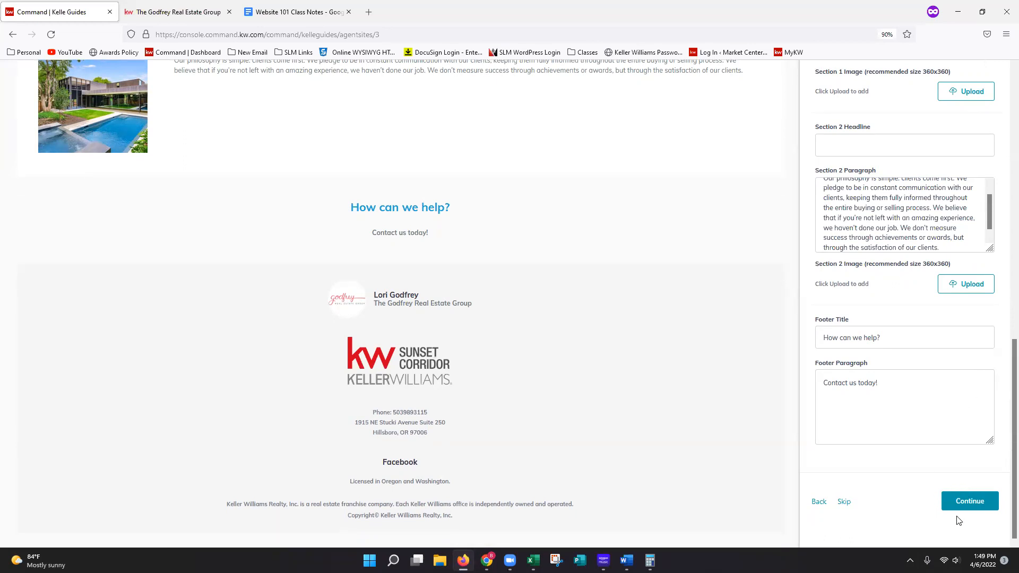
left_click(950, 505)
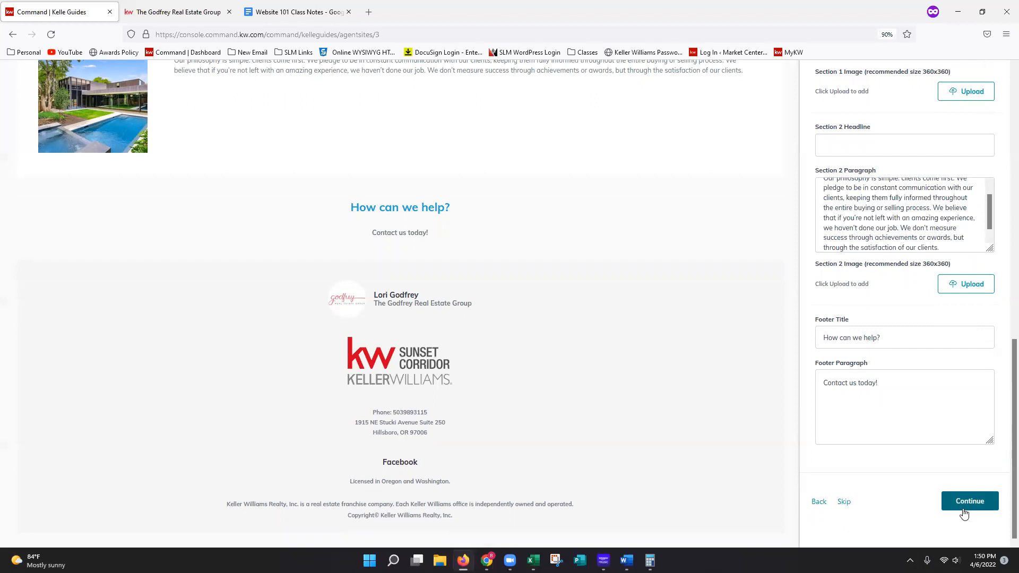
left_click(973, 510)
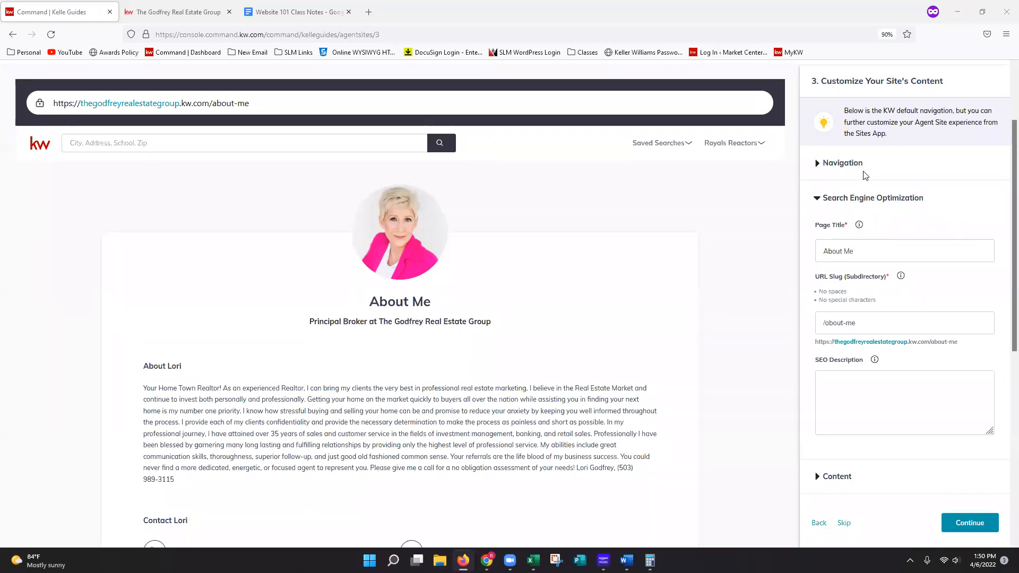
- Replace "Me" in the About Me page's SEO page title with the agent's first name
left_click(844, 164)
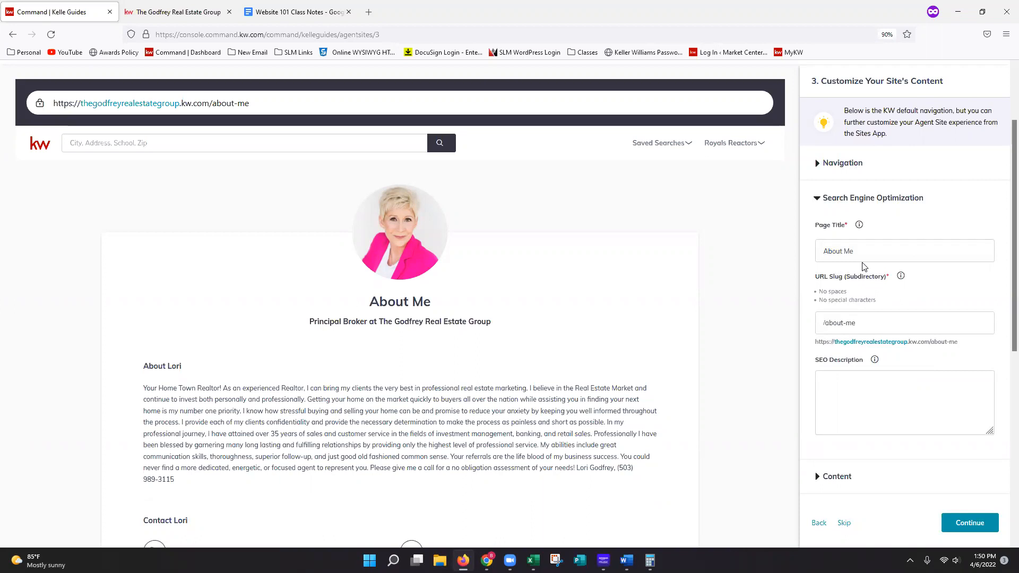
left_click(848, 252)
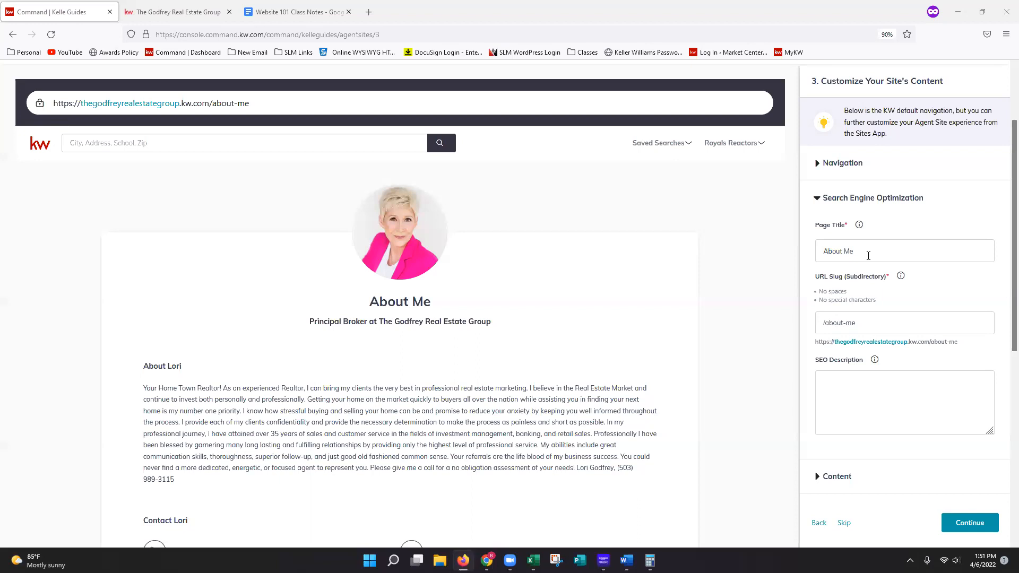
left_click(868, 256)
double_click(850, 252)
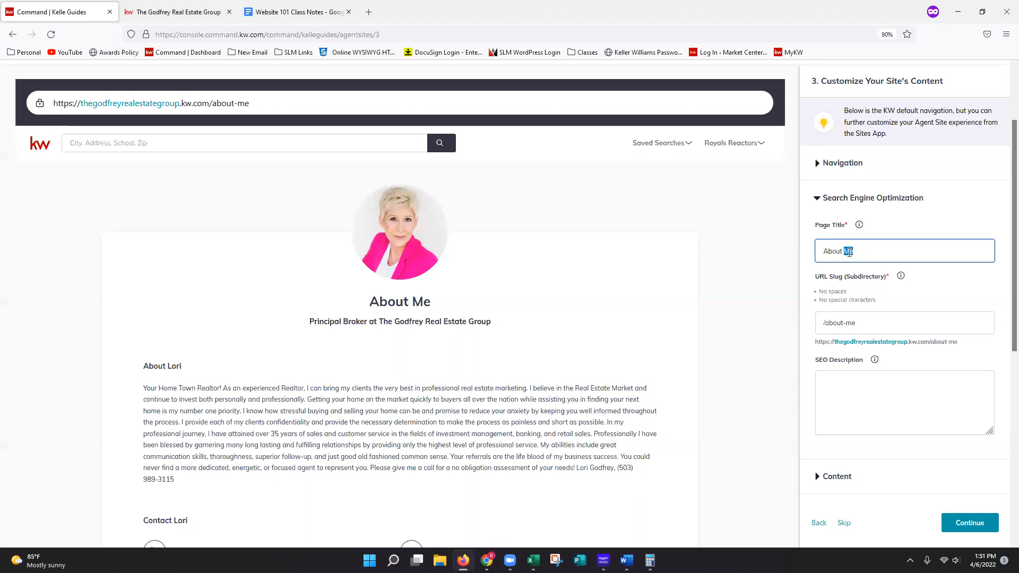
type("Lori")
left_click(942, 308)
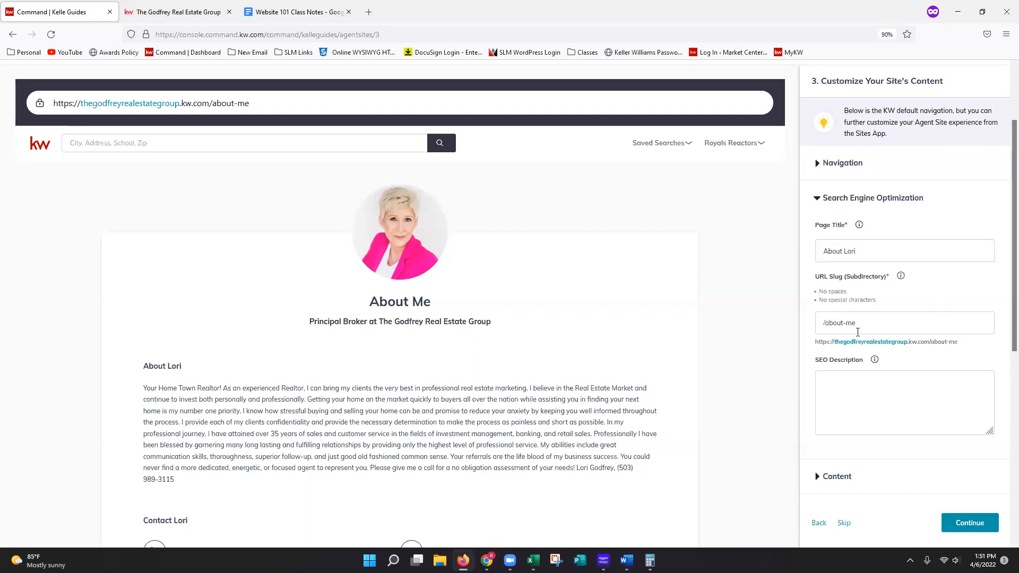
- Change the URL slug's ending from "me" to the agent's first name in lowercase and open the empty SEO description for editing
double_click(851, 324)
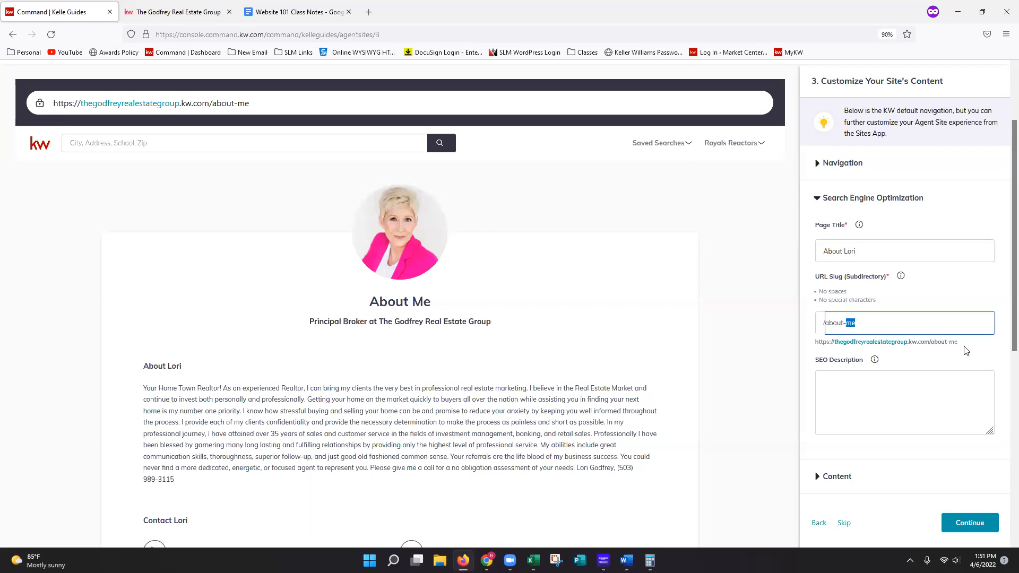
type("lori")
left_click(964, 366)
left_click(947, 400)
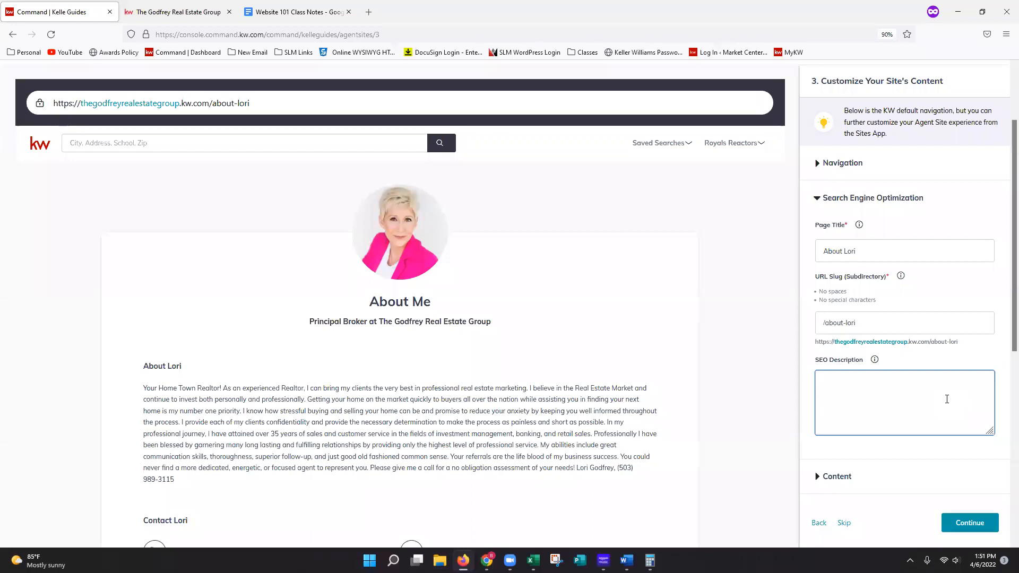
- Enter the About Me page's SEO description as "Learn more about the Godfrey Real Estate Group!"
type("Learn more about the Godfrey Real Esate")
key("BackSpace")
key("BackSpace")
type("tate Group!")
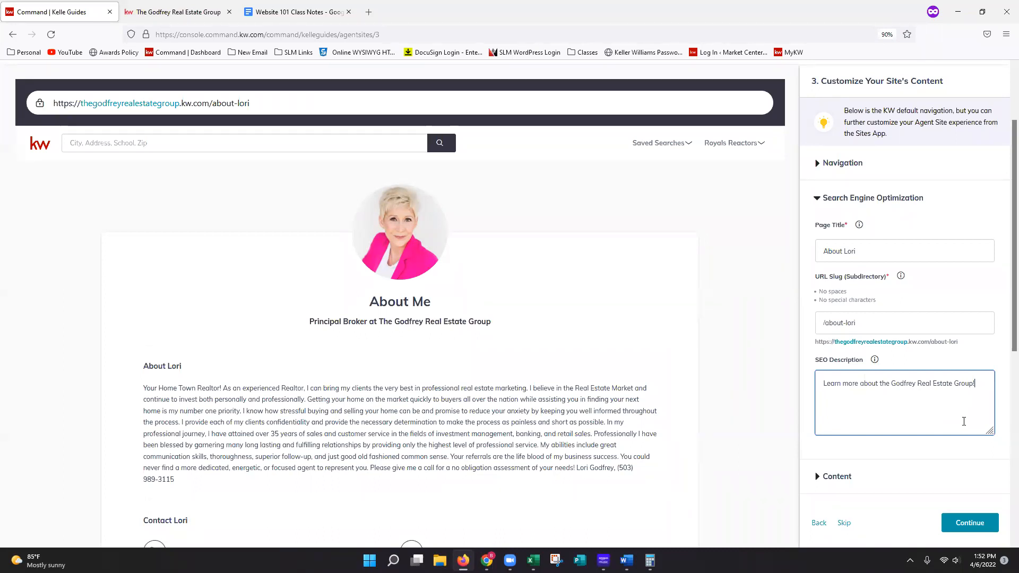
left_click(971, 456)
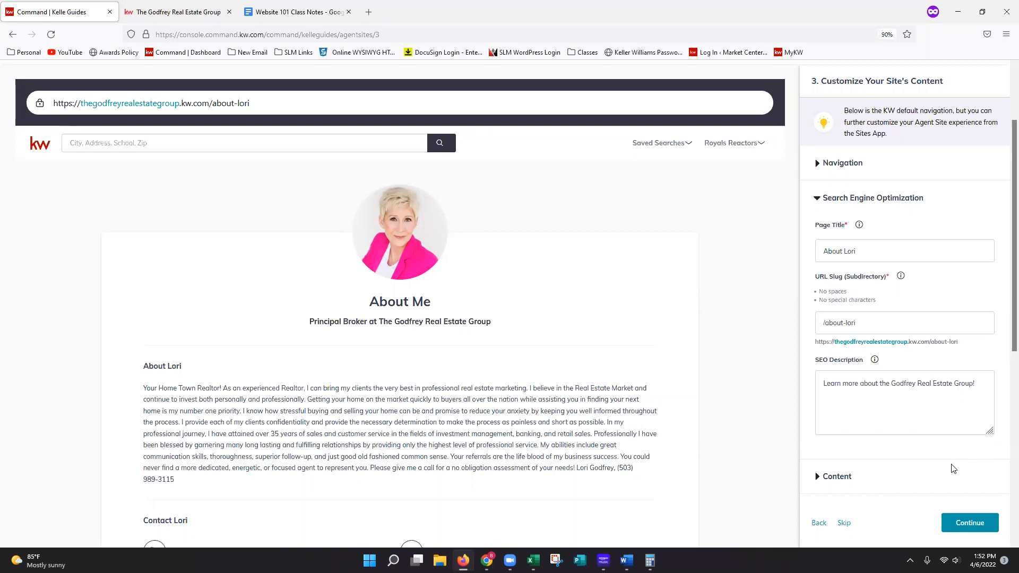
- Replace "Me" in the page title of the About Me page's content with the agent's full name
scroll(948, 460, "down", 2)
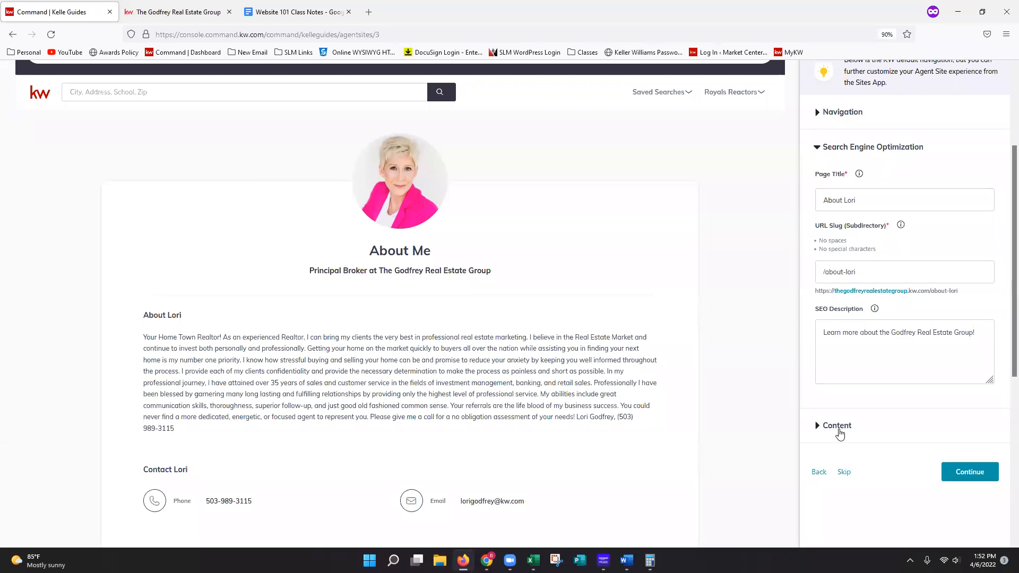
left_click(843, 431)
scroll(929, 428, "down", 3)
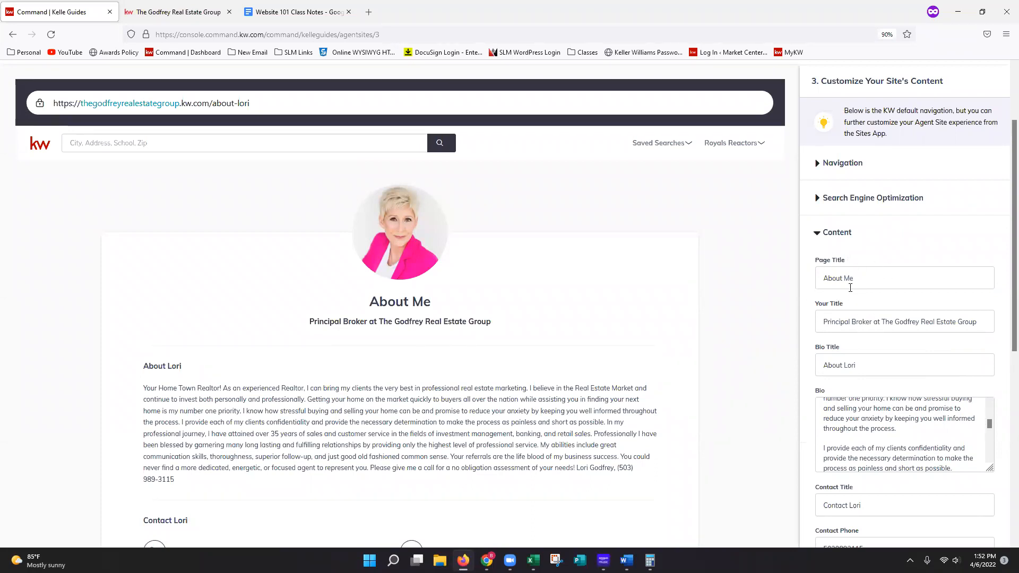
double_click(849, 279)
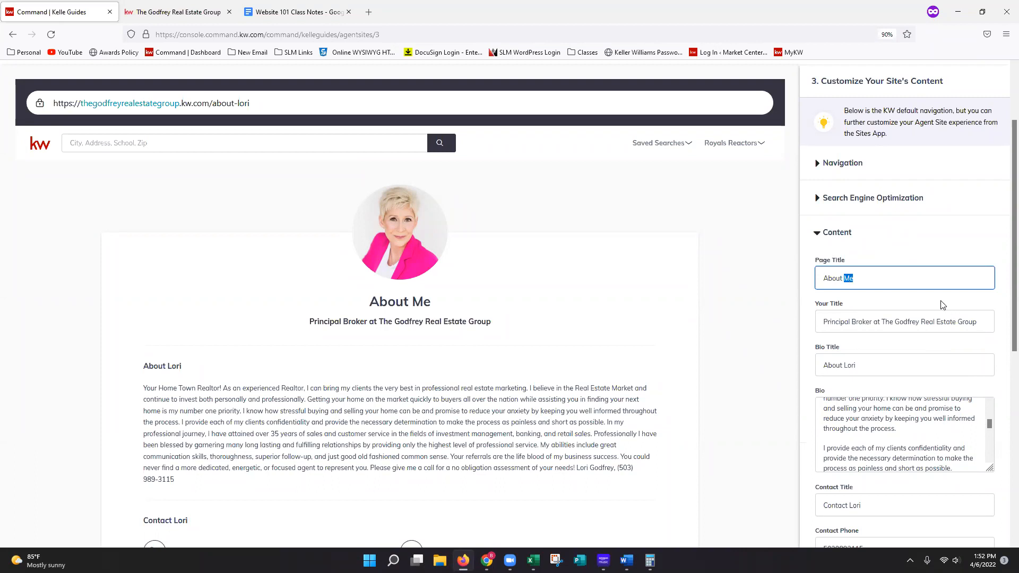
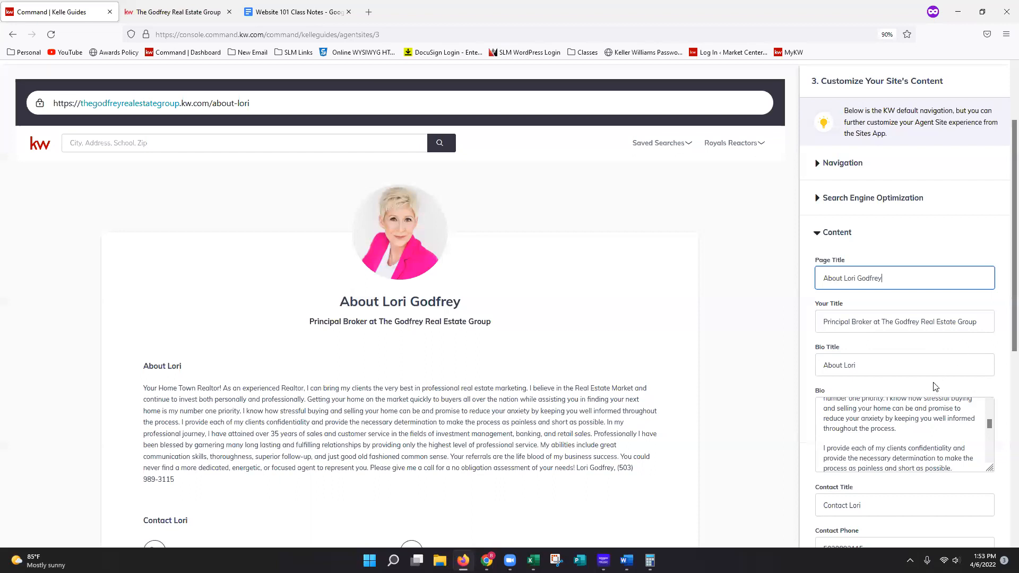
- Review the agent's title, the full bio text in an enlarged field and the contact details in the About Me content
left_click_drag(904, 323, 983, 323)
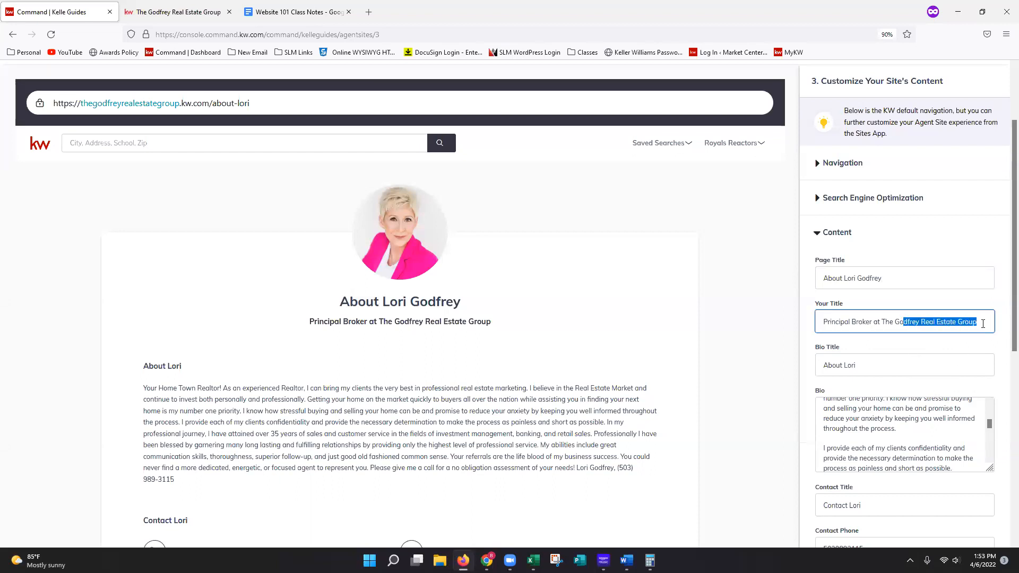
left_click(983, 324)
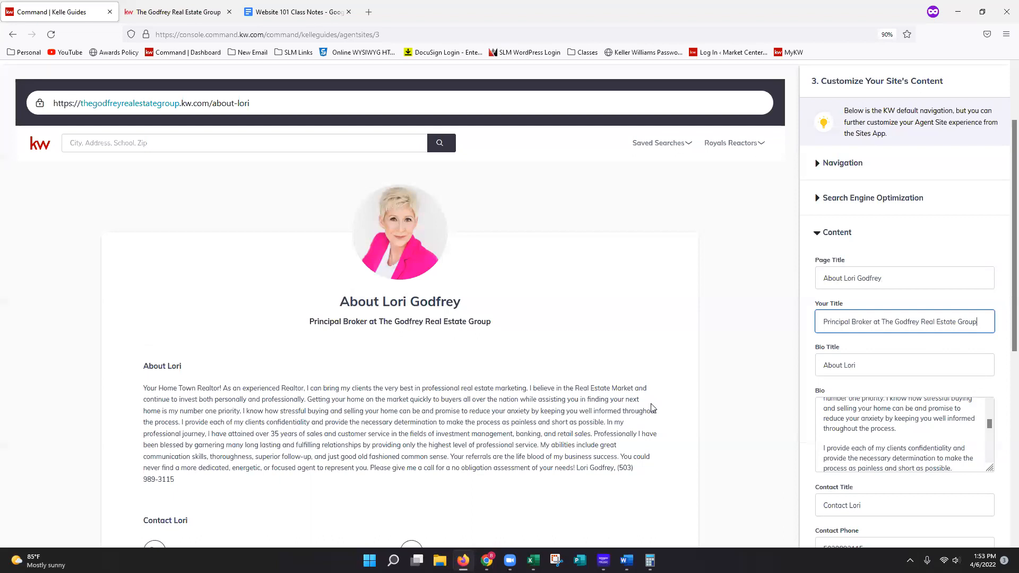
scroll(982, 465, "down", 3)
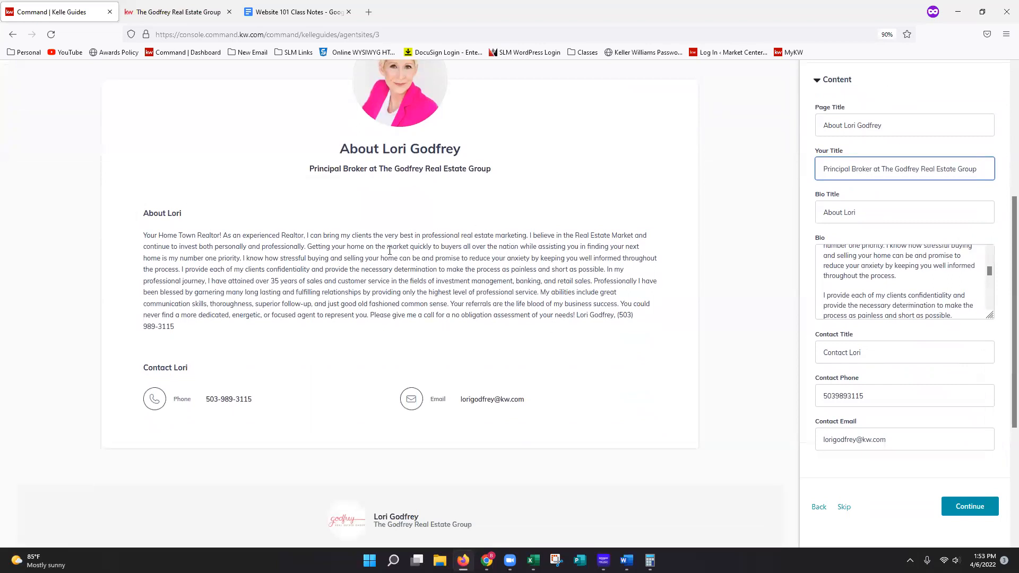
left_click_drag(991, 316, 994, 511)
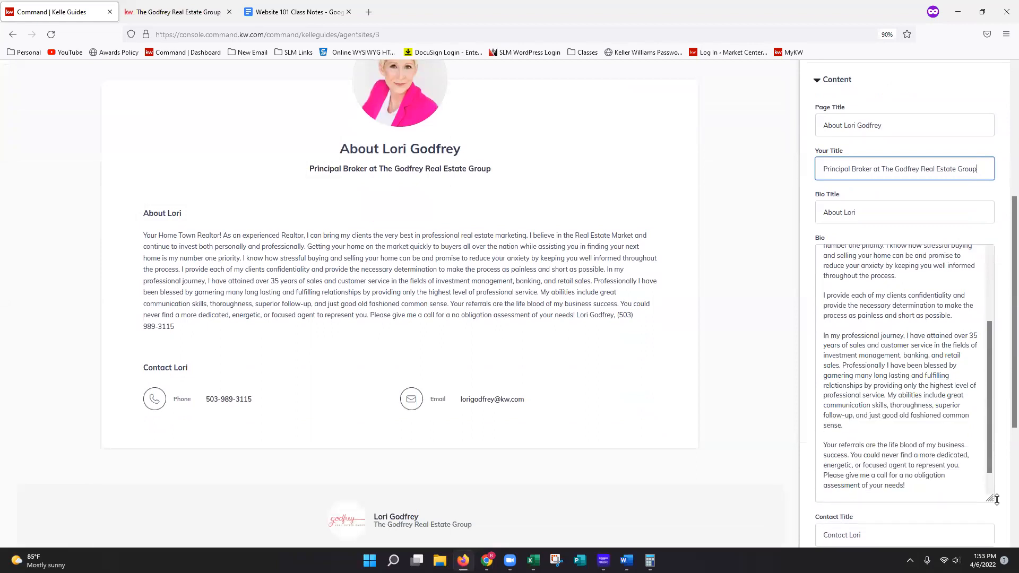
scroll(907, 410, "up", 6)
left_click(837, 317)
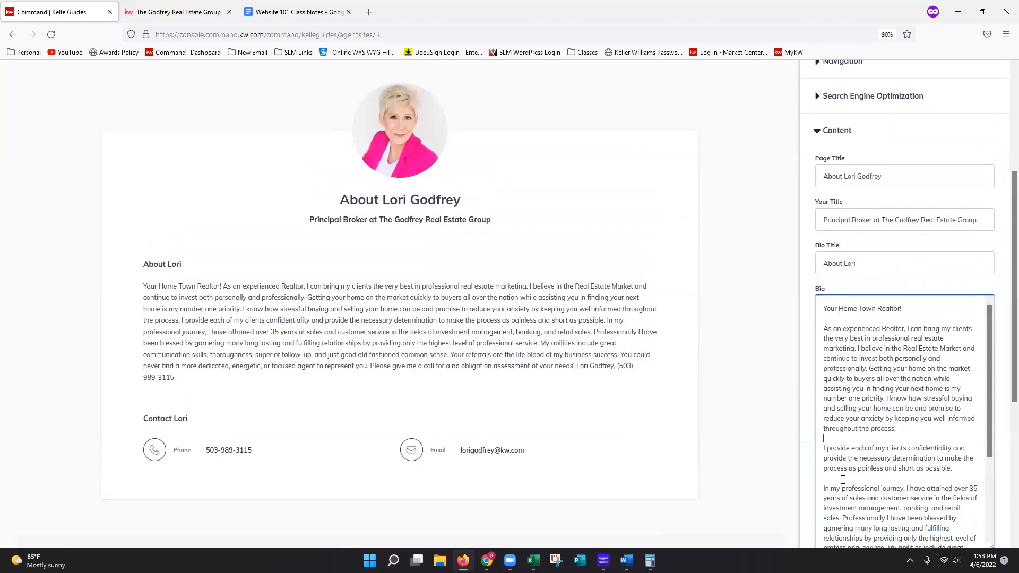
left_click(827, 476)
scroll(873, 479, "down", 4)
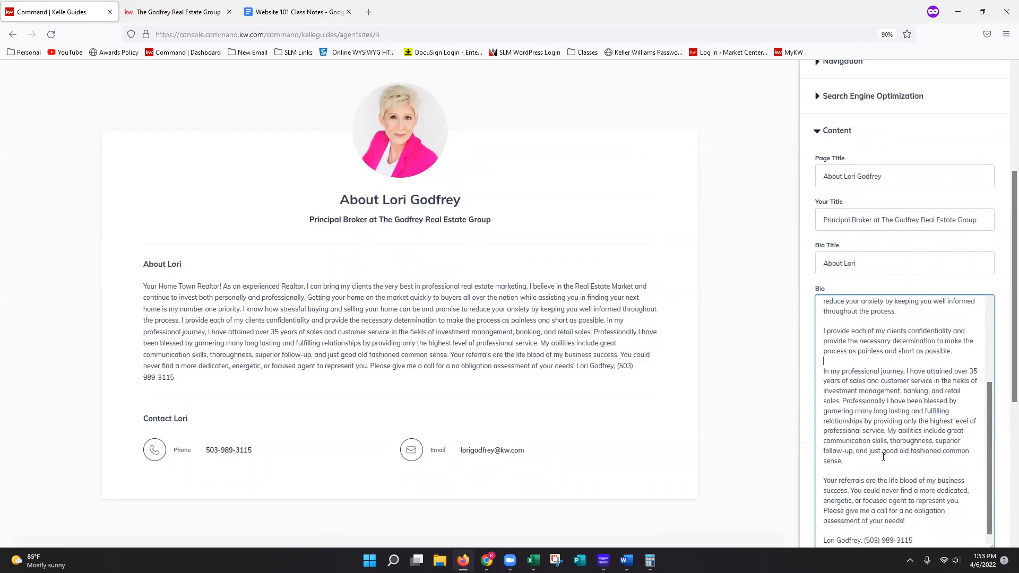
scroll(943, 405, "down", 3)
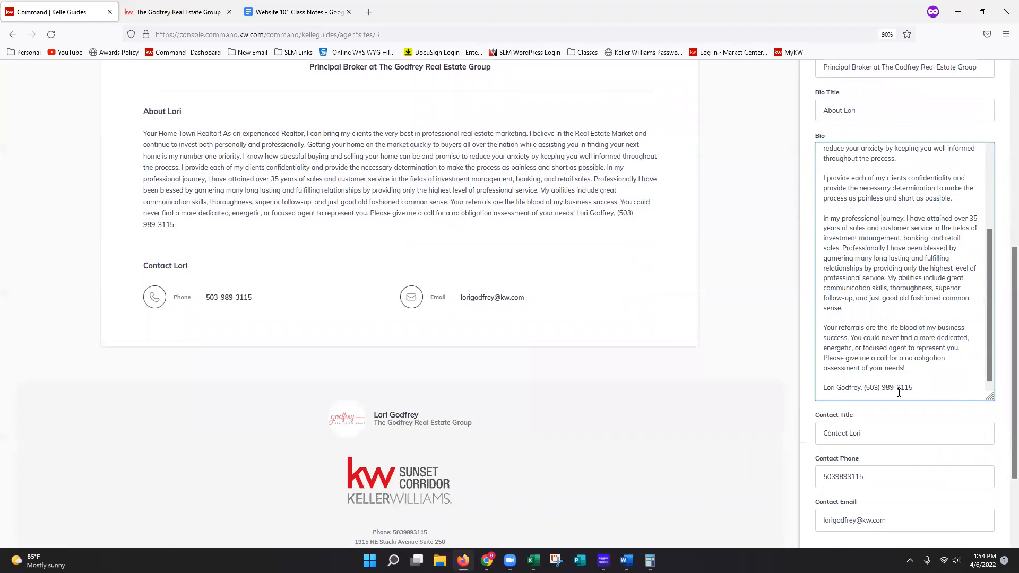
scroll(961, 461, "down", 1)
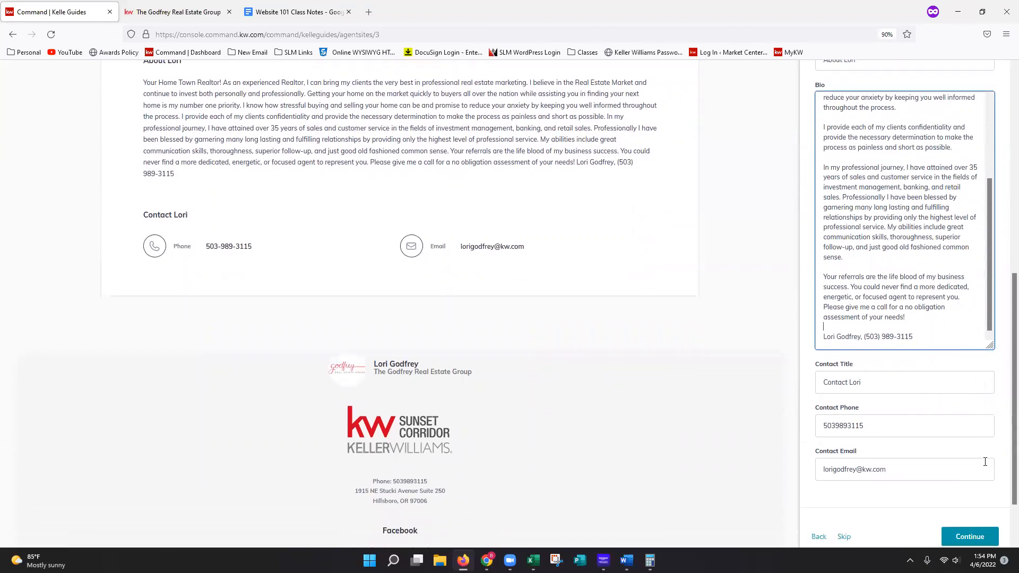
scroll(983, 461, "down", 1)
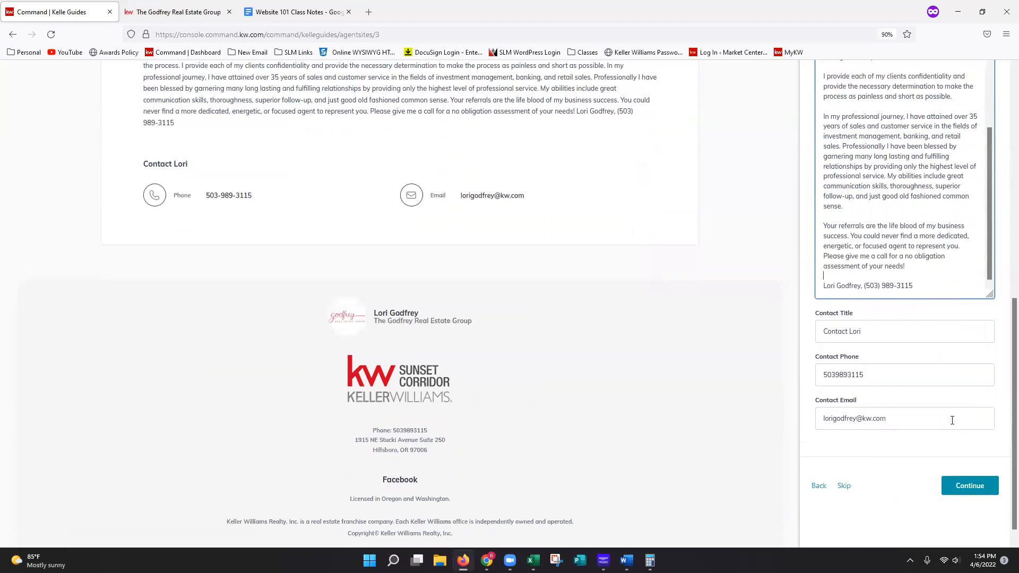
left_click(896, 316)
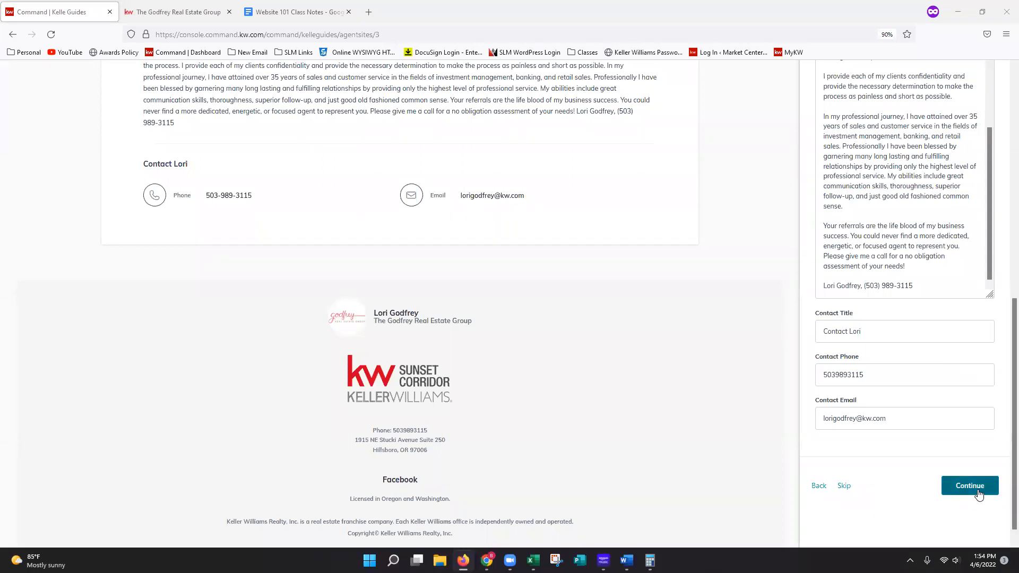
- Continue to the Contact Us page and replace "Us" in its SEO page title with the agent's first name
left_click(979, 495)
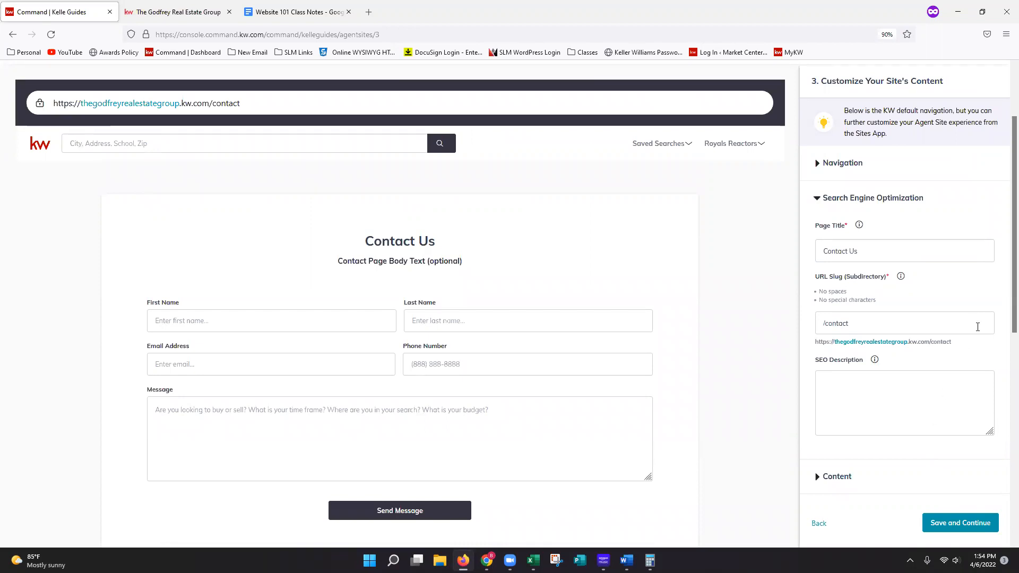
left_click(862, 166)
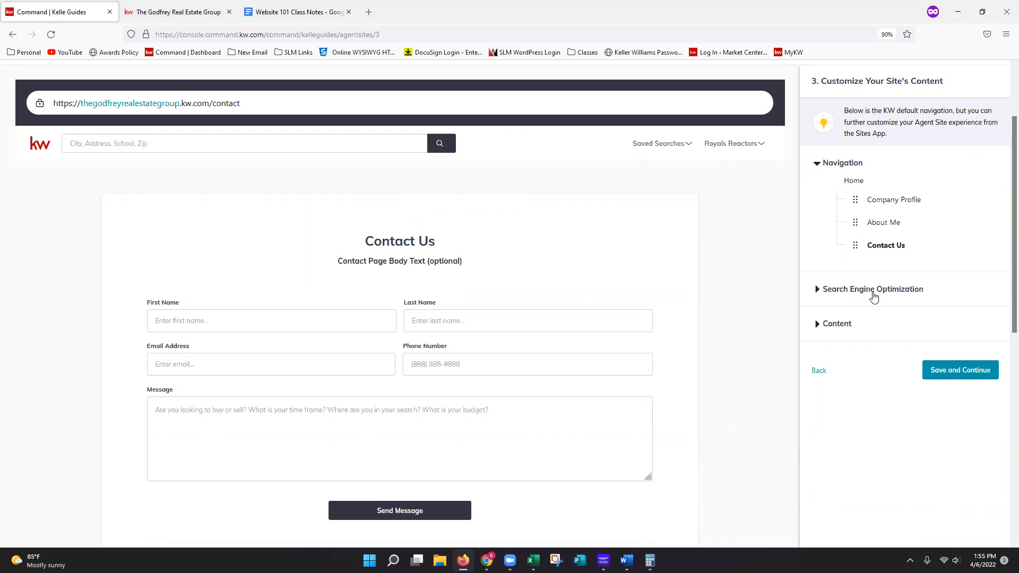
left_click(873, 294)
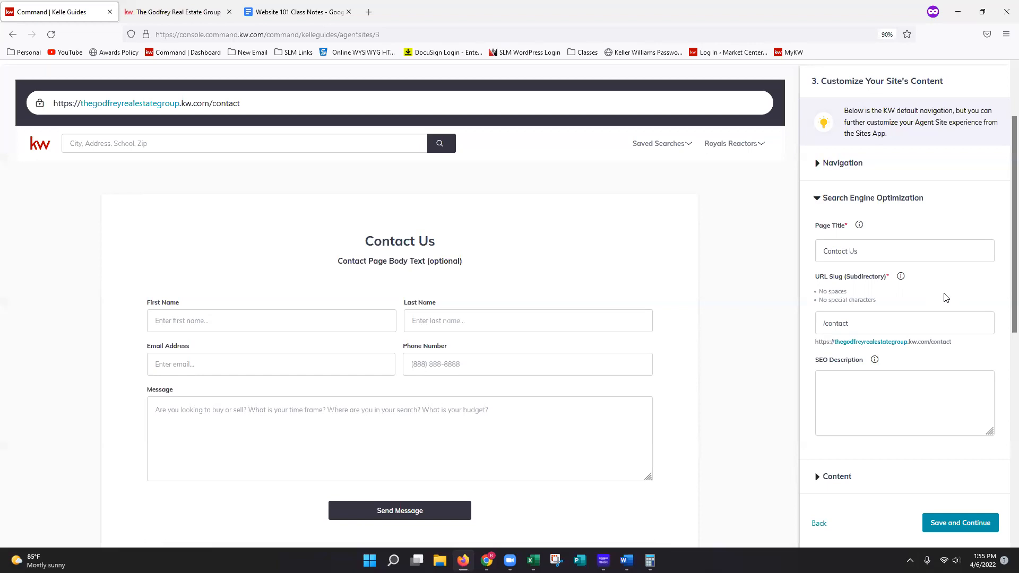
double_click(854, 251)
type("Lori")
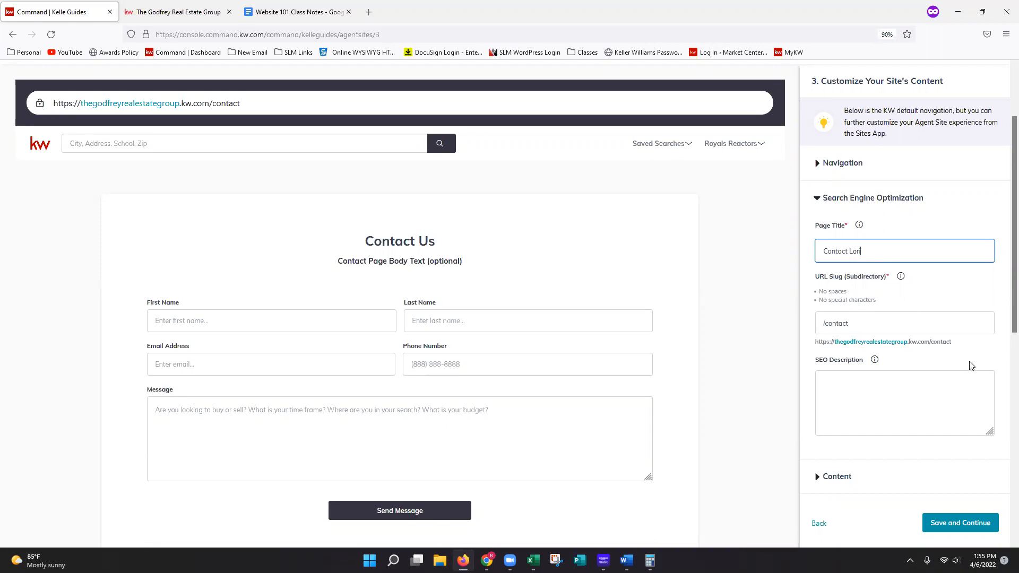
- Fill in the contact page's SEO description, inviting visitors to contact the agent by first name "today, for all of your real estate needs!"
left_click(925, 381)
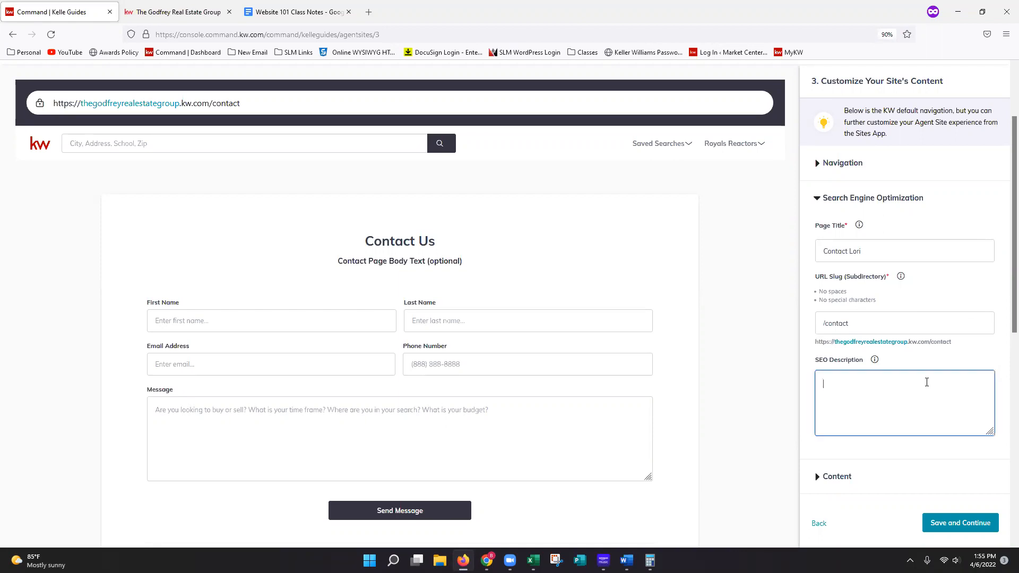
type("Contact Lori")
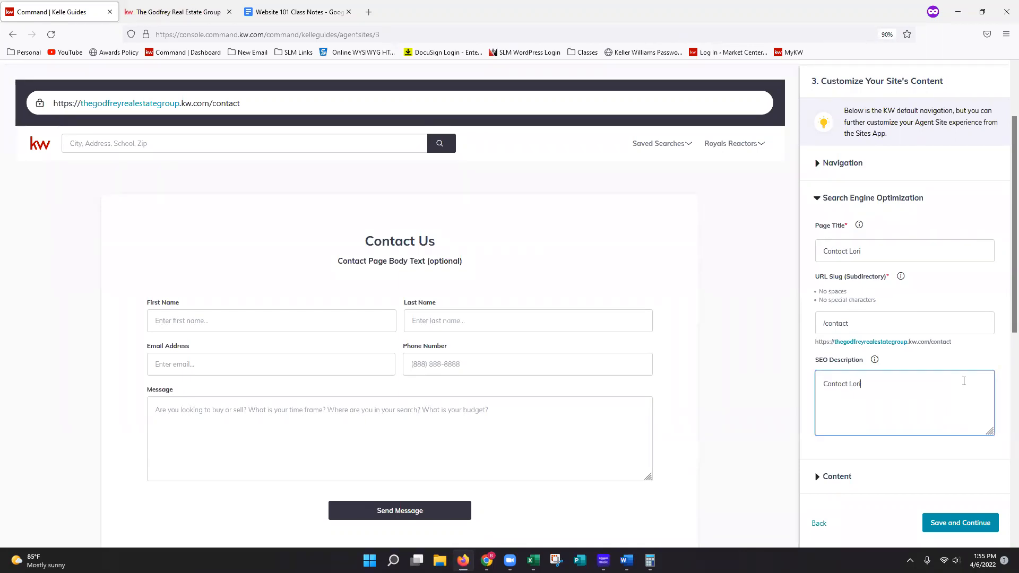
type(" today, for all of")
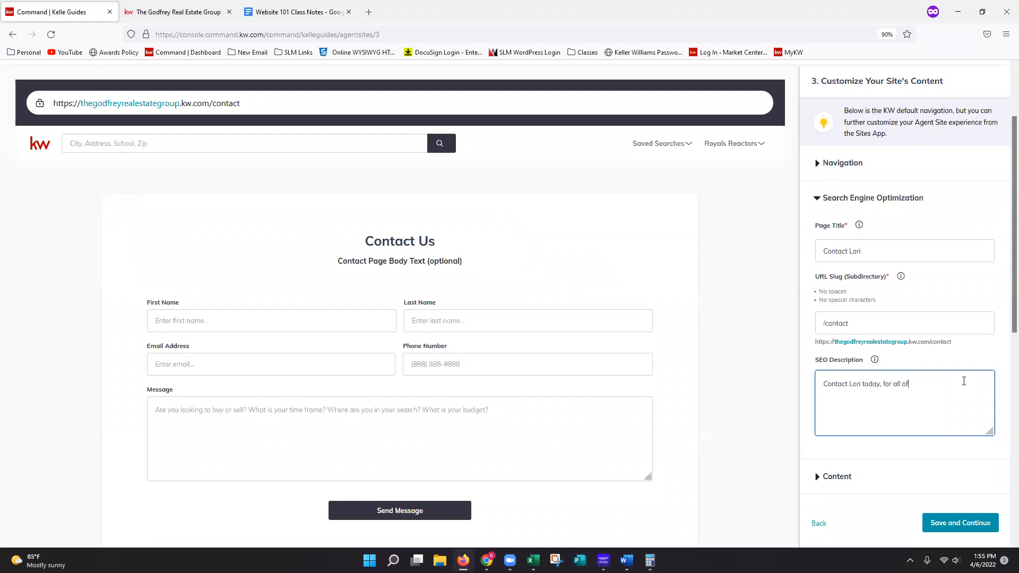
type(" your real estate")
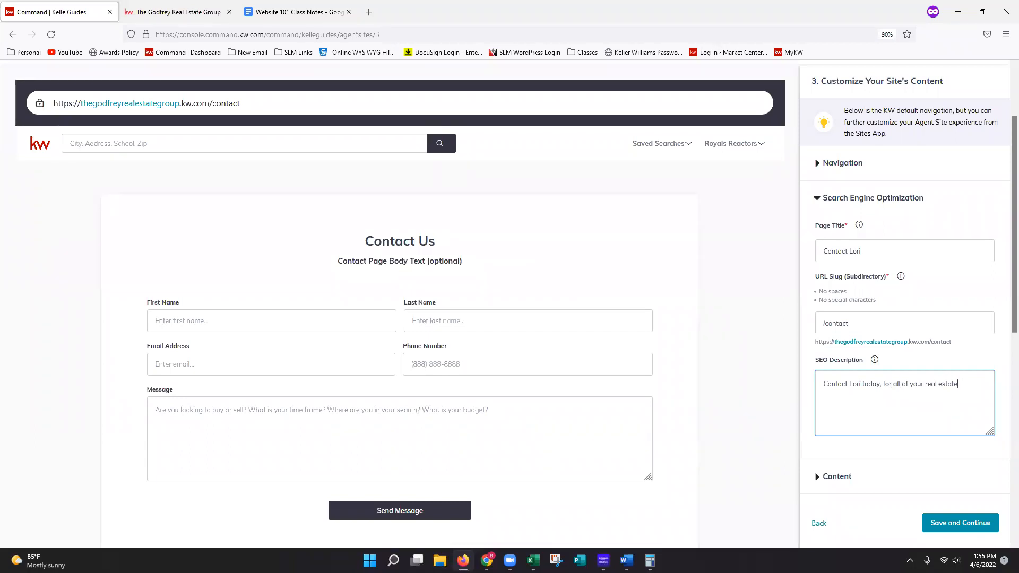
type(" needs!")
- Replace "Us" in the page header of the contact page's content with the agent's first name
left_click(866, 481)
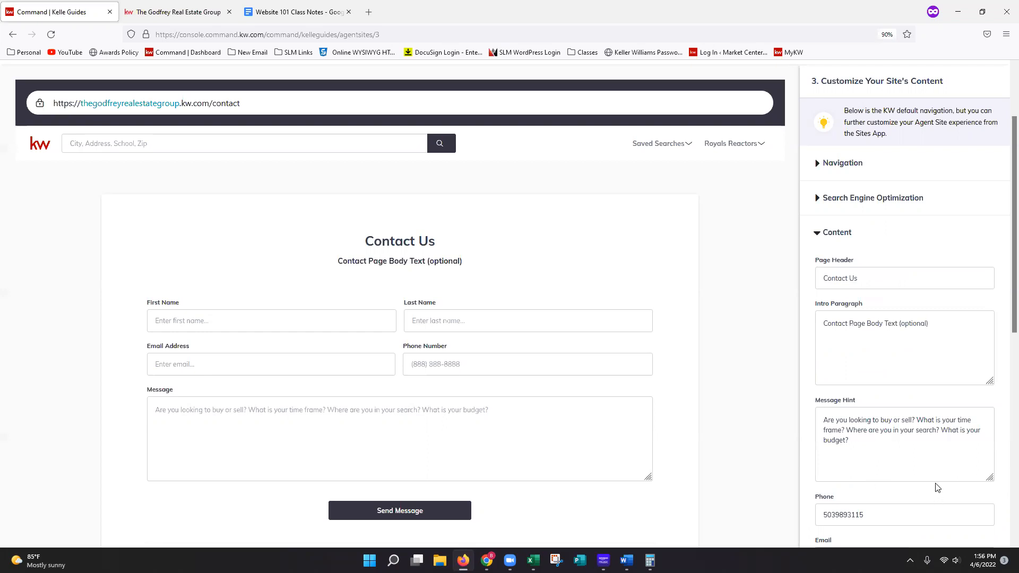
scroll(940, 493, "down", 2)
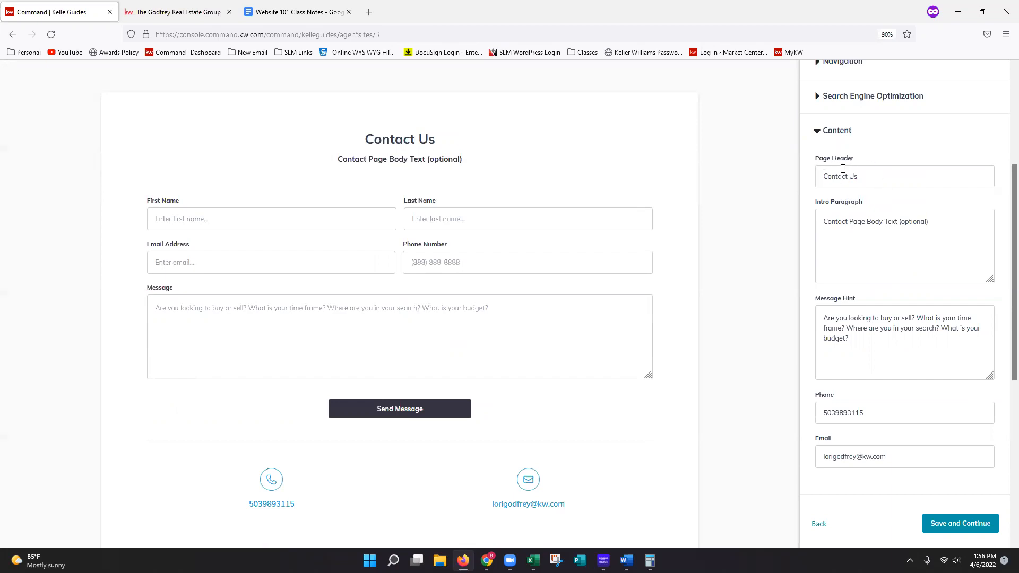
left_click(841, 99)
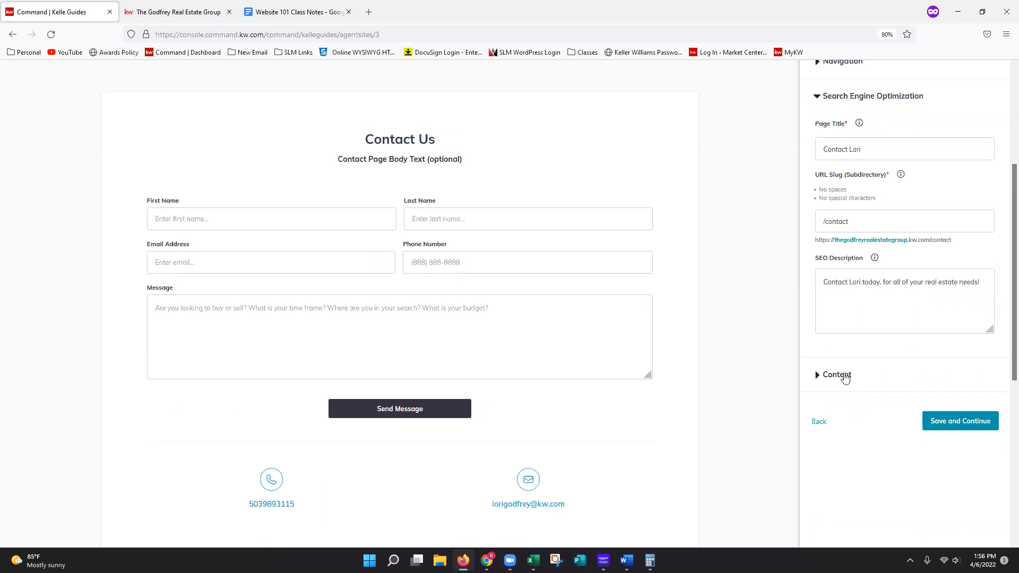
left_click(843, 375)
double_click(853, 177)
type("Lori")
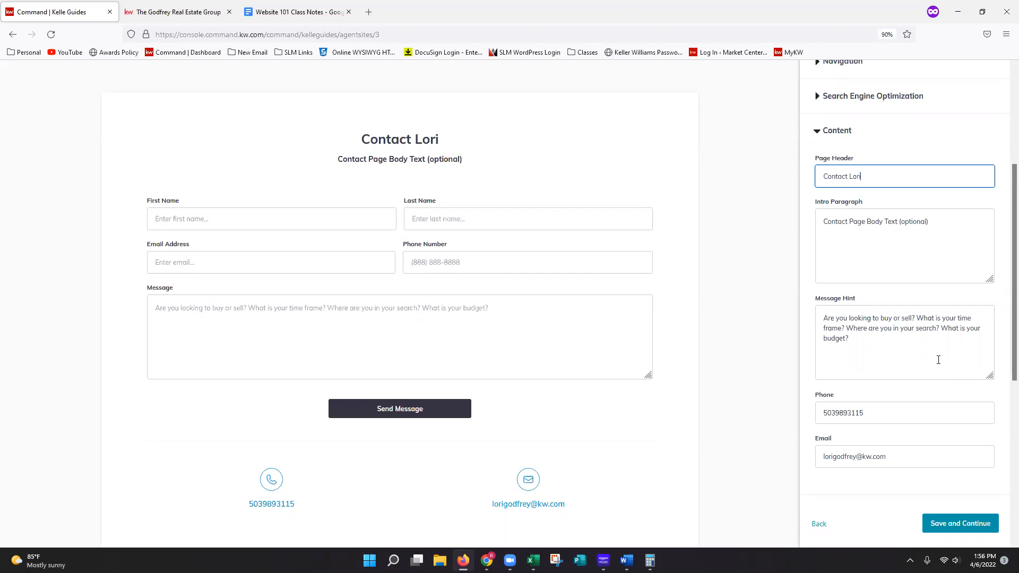
left_click(911, 299)
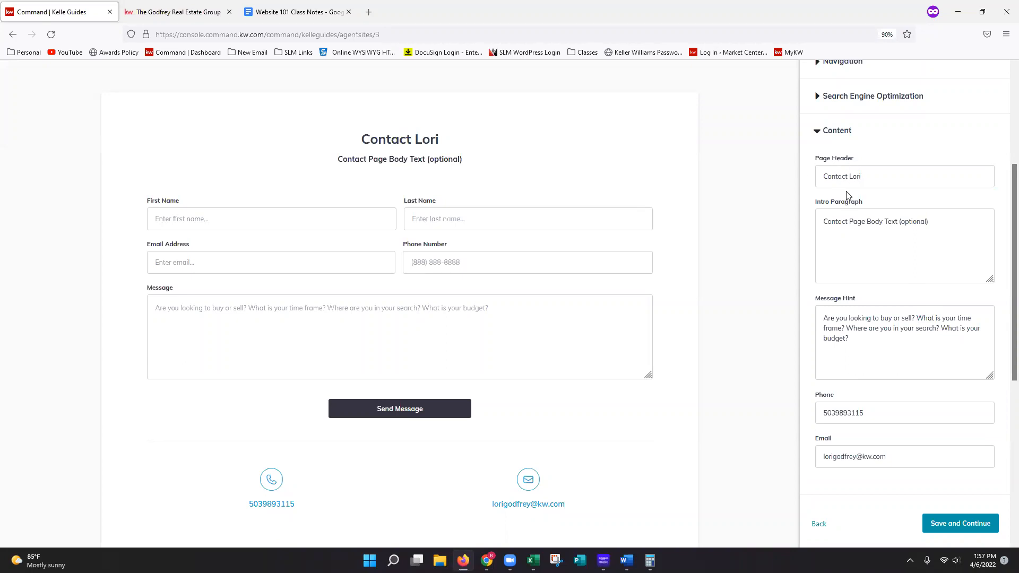
- Replace the contact page's intro paragraph with "For all of your real estate needs!"
left_click(844, 220)
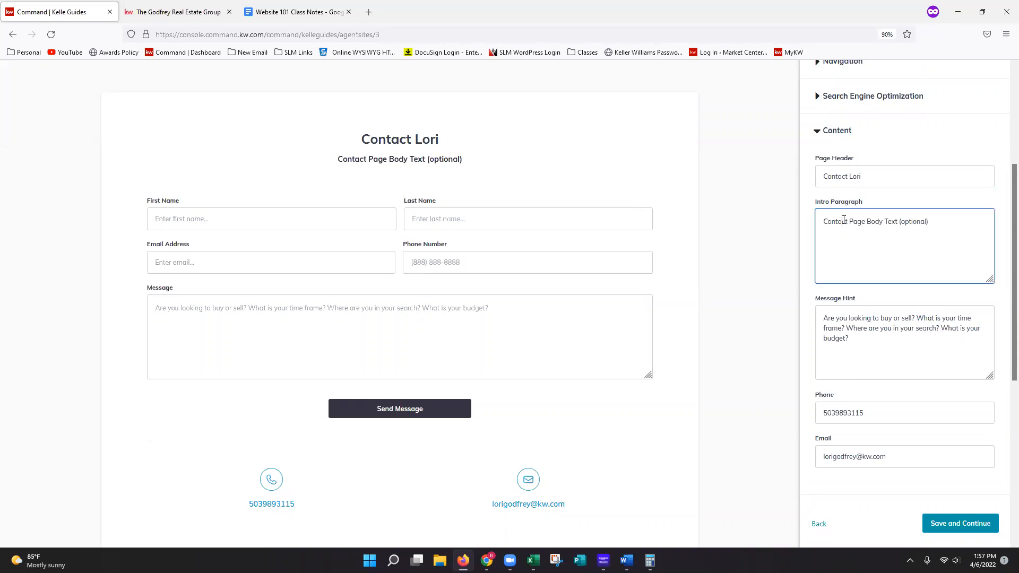
triple_click(844, 220)
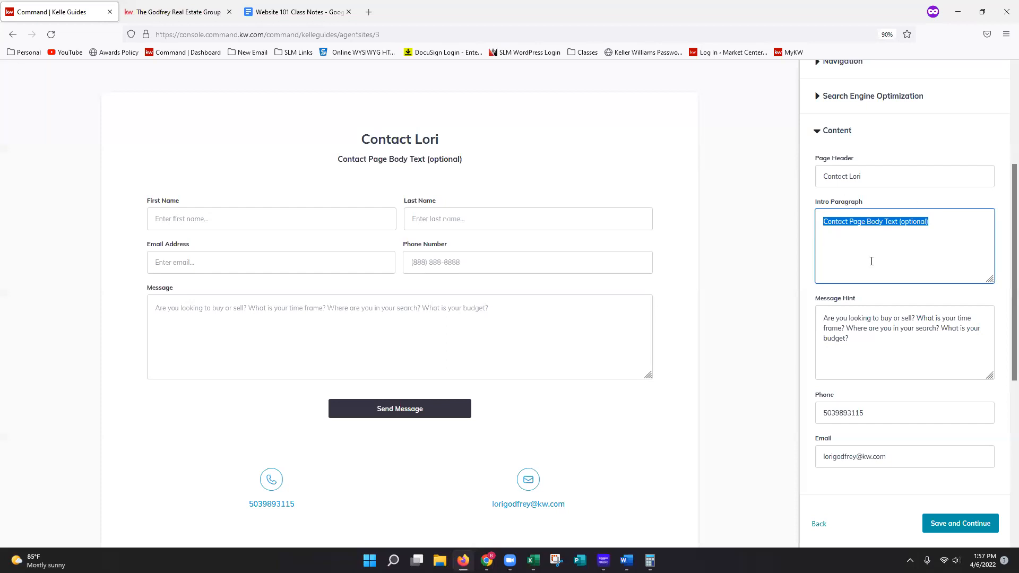
type("F")
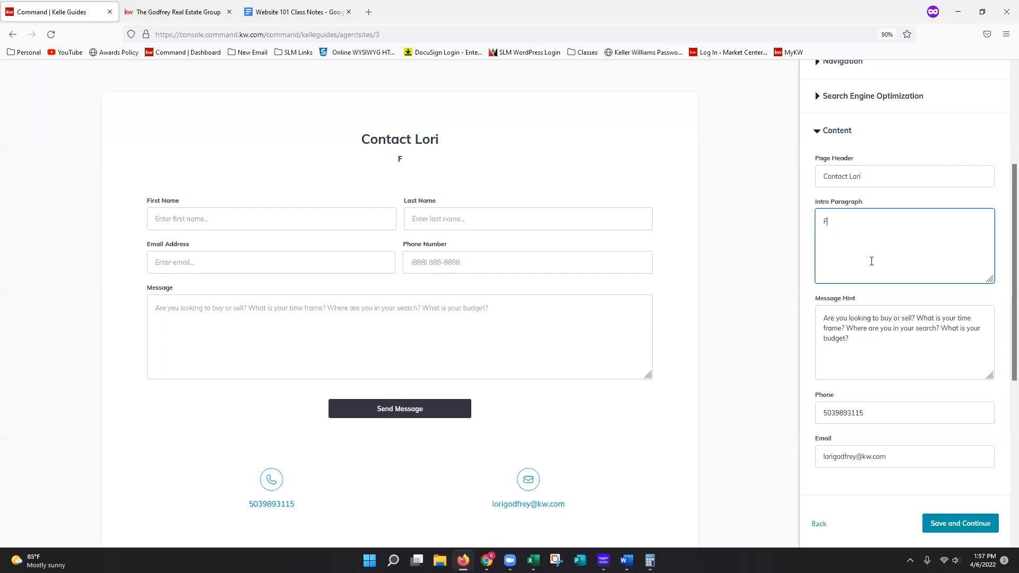
type("or all of your real estate need!")
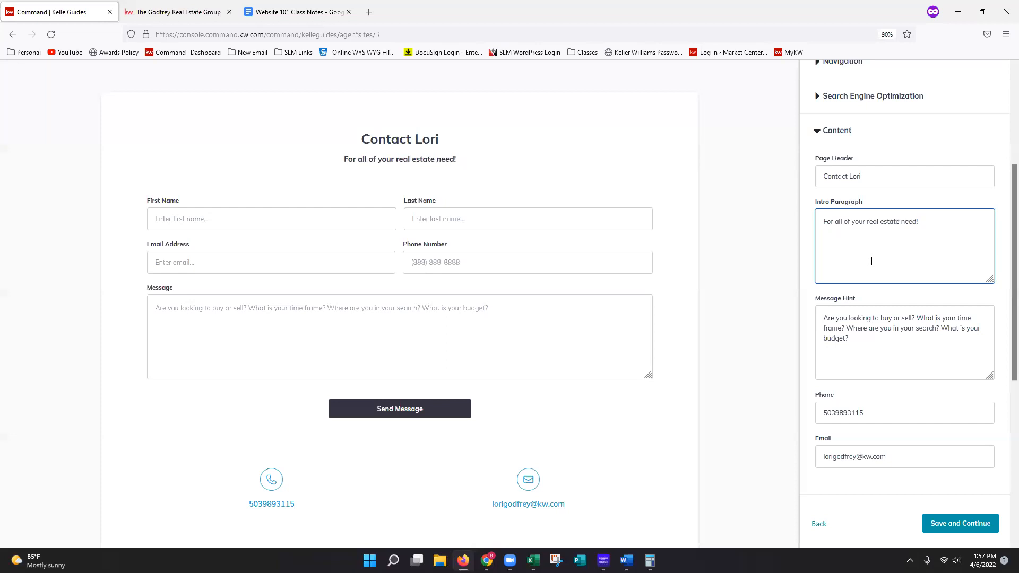
key("BackSpace")
type("s!")
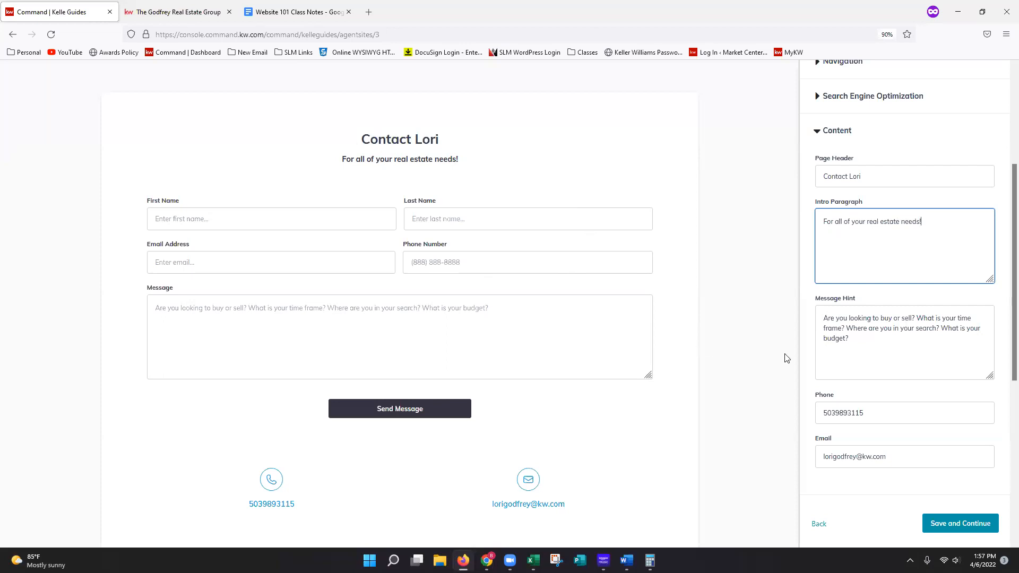
scroll(885, 376, "down", 1)
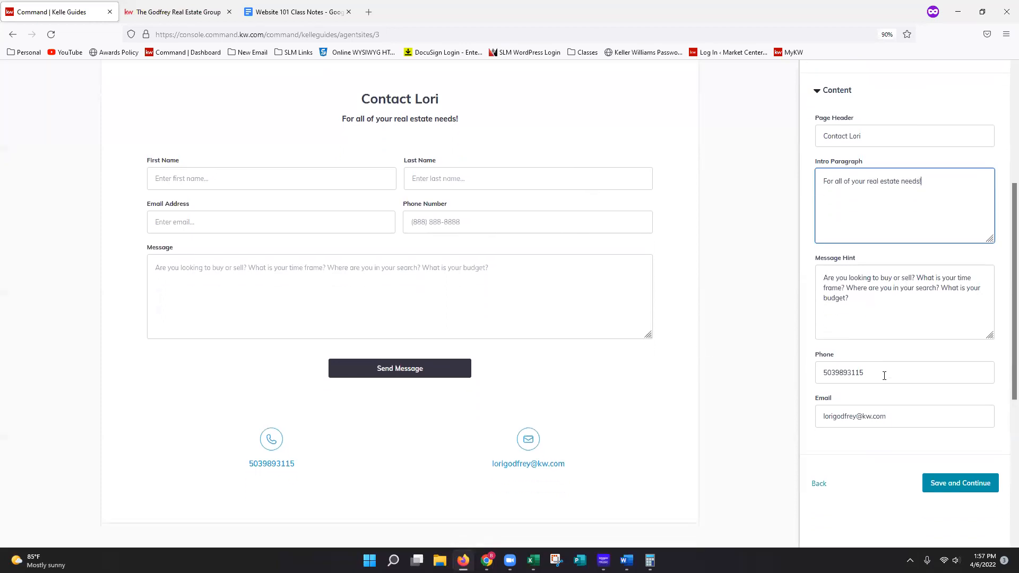
- Break the contact page's message hint into four lines, with one question on each line
scroll(884, 376, "down", 2)
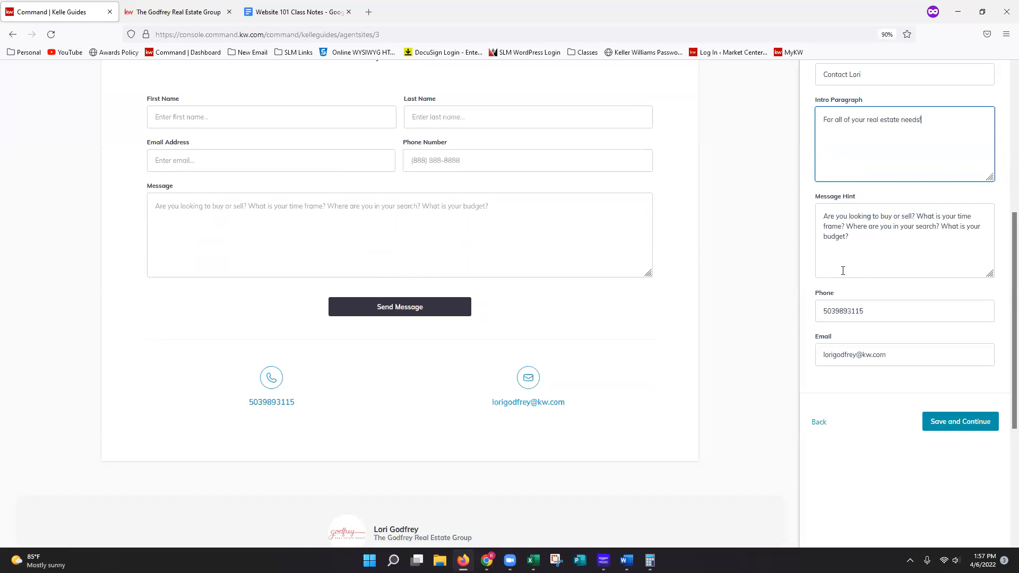
left_click(917, 217)
key("Return")
left_click(905, 225)
key("Return")
left_click(920, 234)
key("Return")
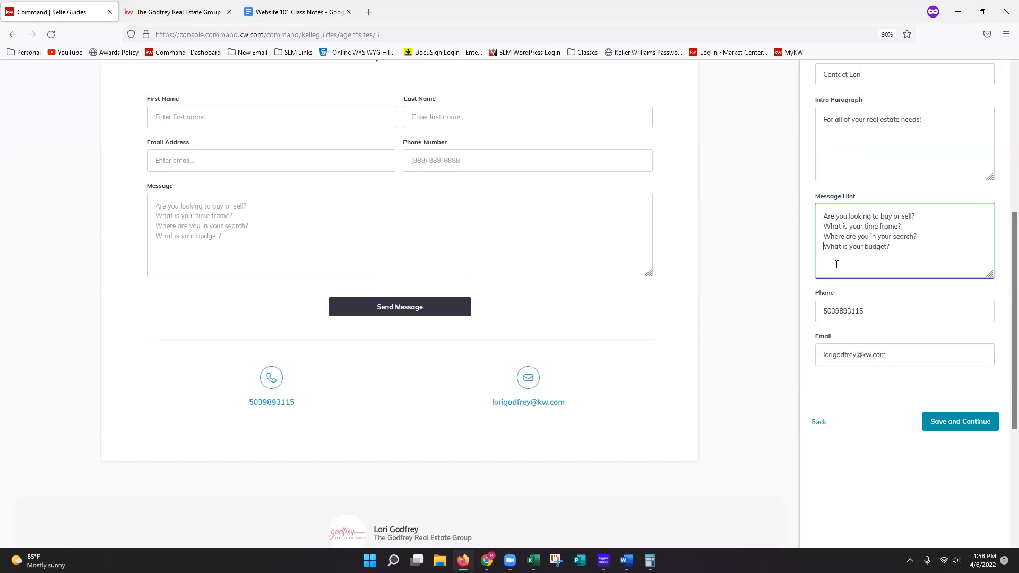
- Format the contact page's phone number with hyphens after the area code and after the next three digits
left_click(937, 316)
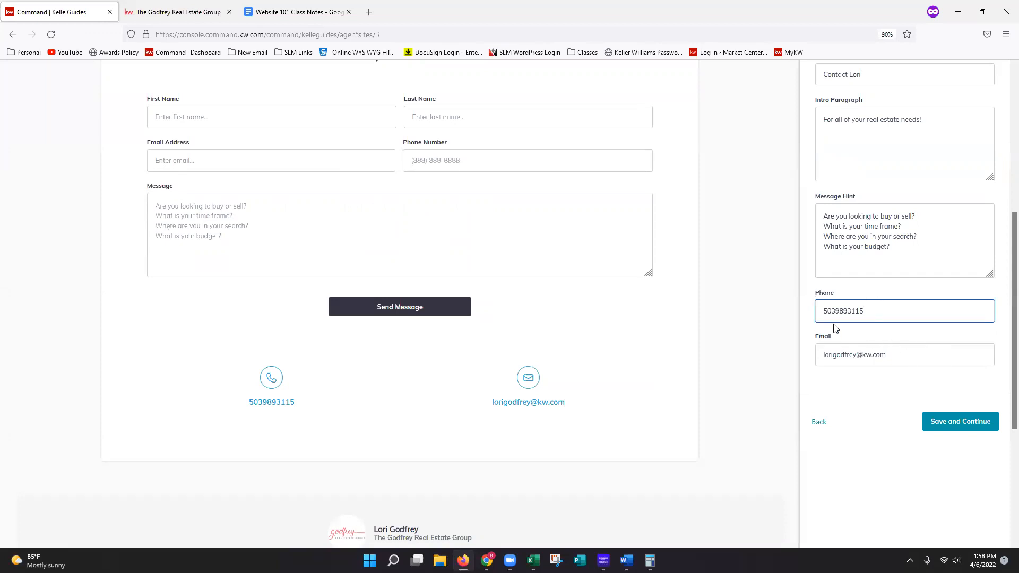
key("Left")
key("Left")
key("Left")
key("Left")
key("Left")
key("Left")
key("Left")
type("-989-")
left_click(852, 399)
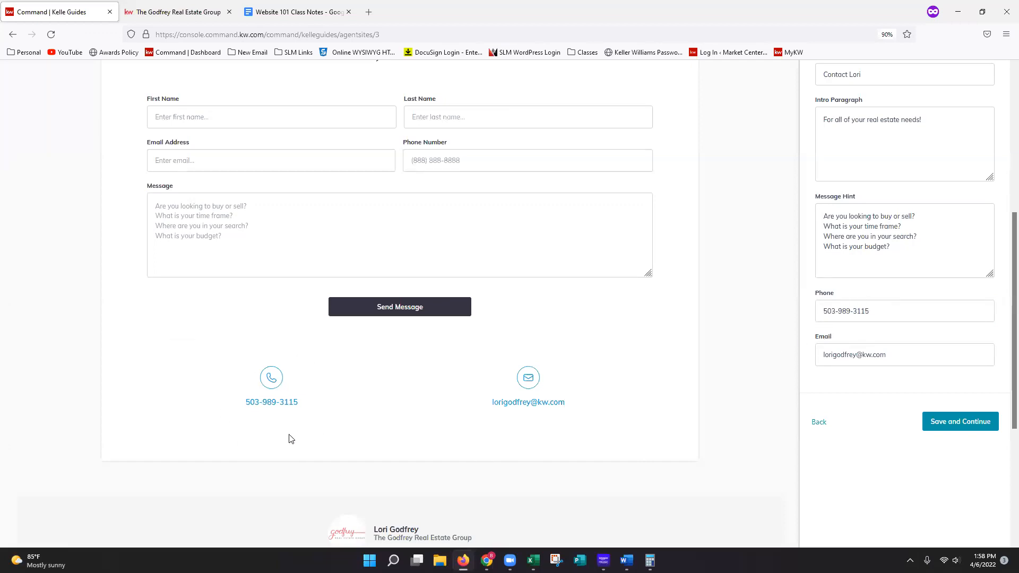
- Save the contact page to finish the guide, and go on to manage the sites
left_click(967, 425)
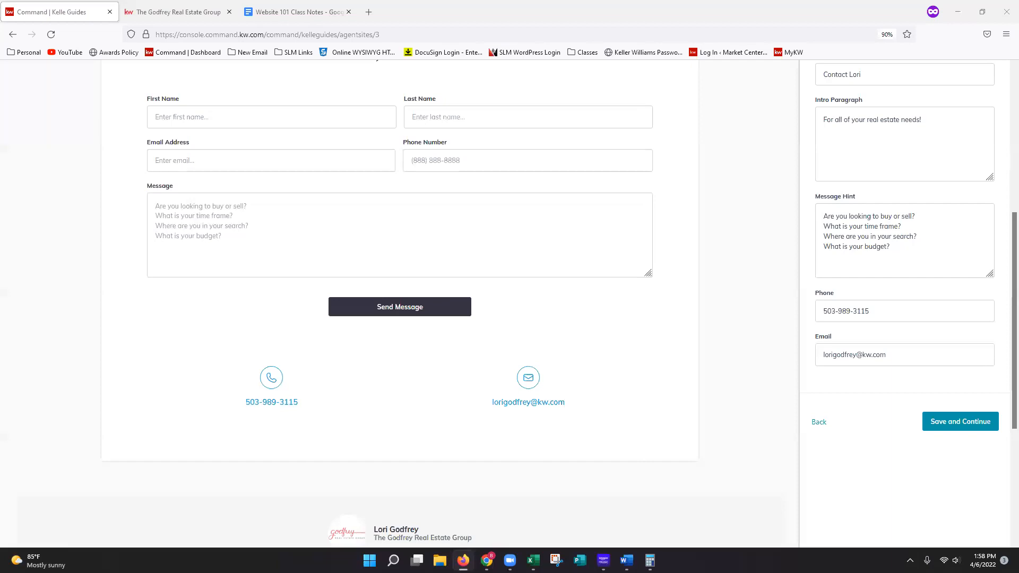
left_click(961, 425)
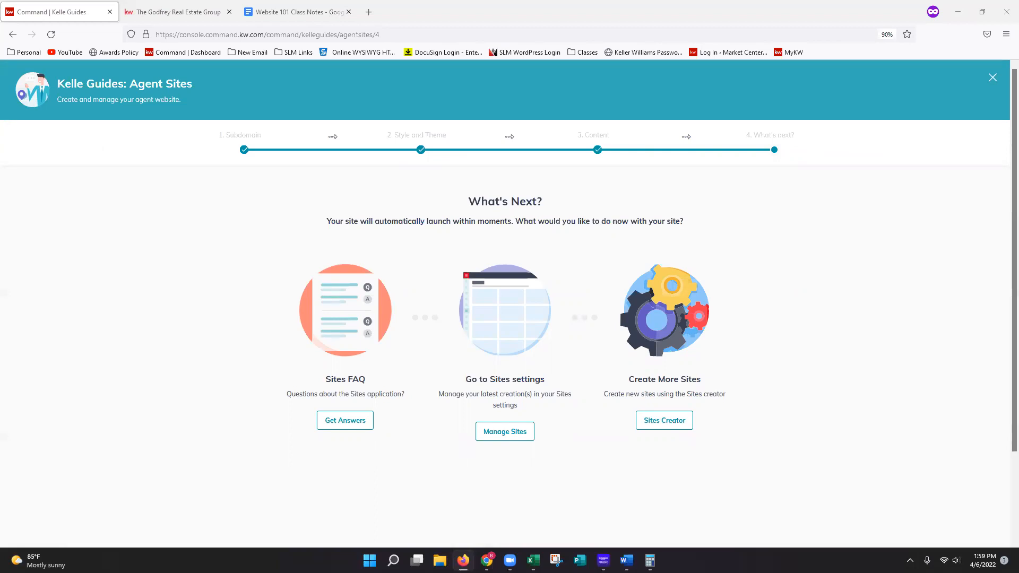
left_click(502, 441)
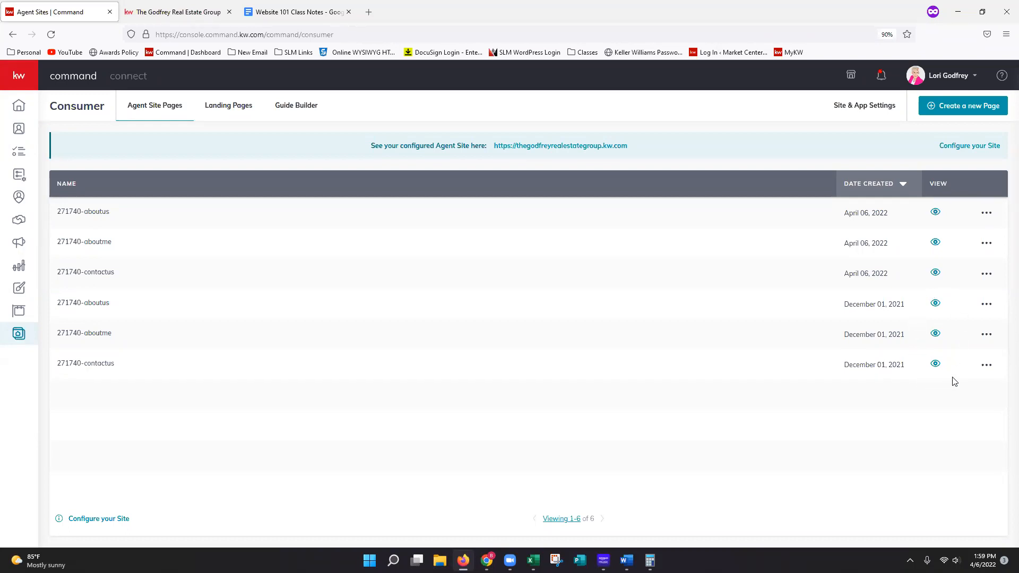
- Open the Agent Site Pages section of the site and app settings, leaving the general settings without saving
left_click(991, 309)
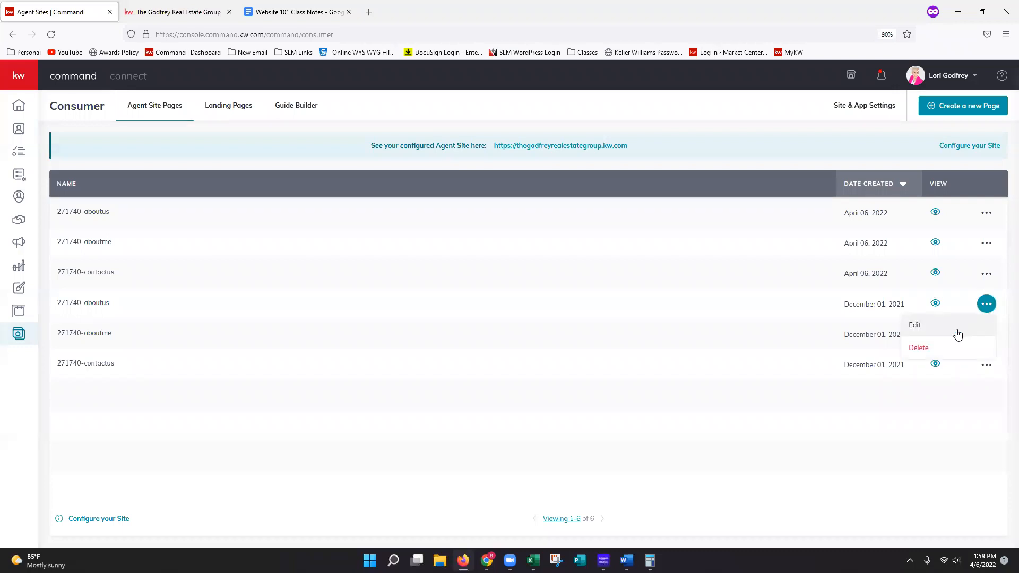
left_click(968, 402)
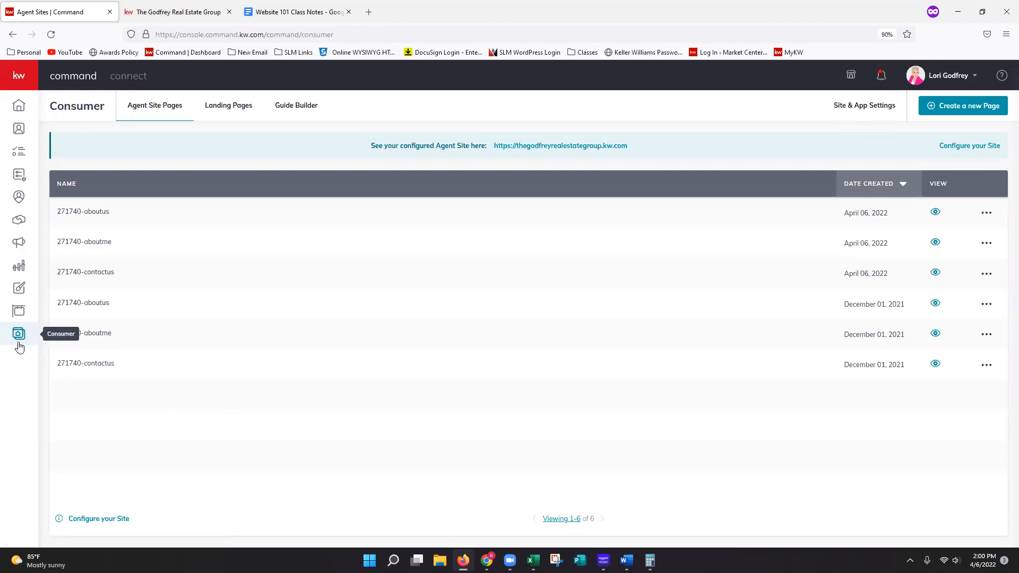
left_click(872, 109)
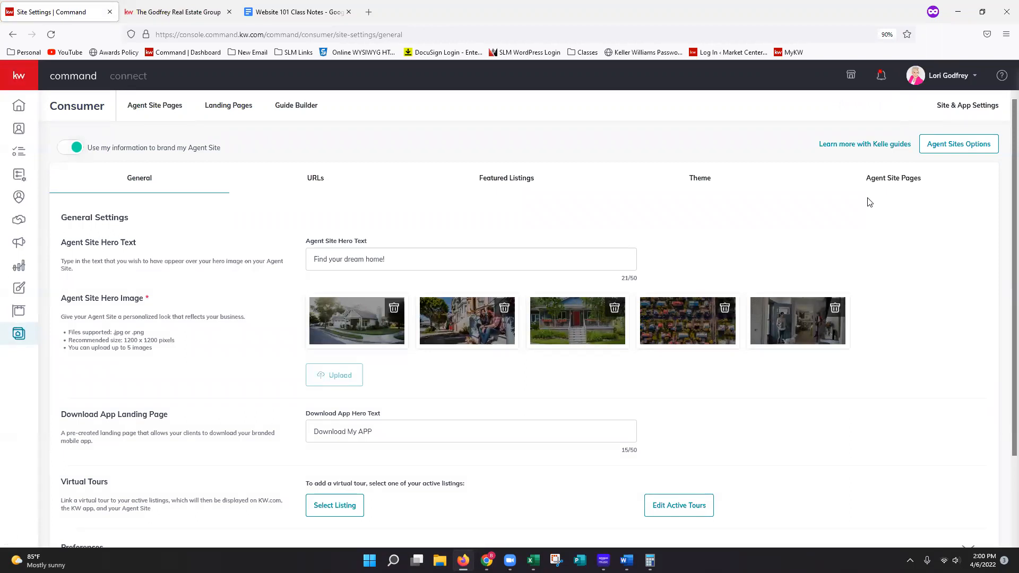
left_click(897, 187)
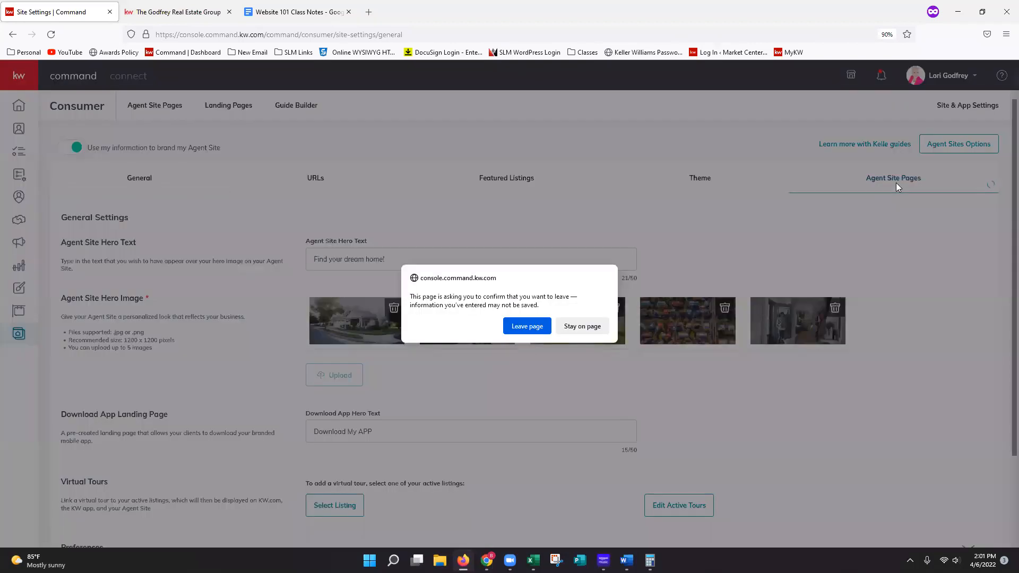
left_click(524, 326)
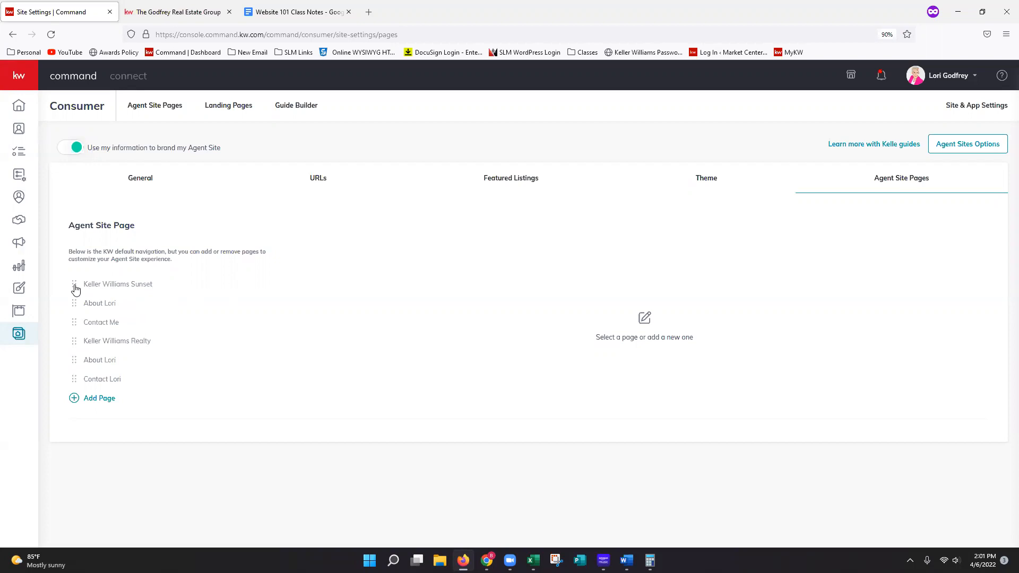
- Delete the old "Keller Williams Sunset" page from the agent site pages and reload the settings
left_click(75, 292)
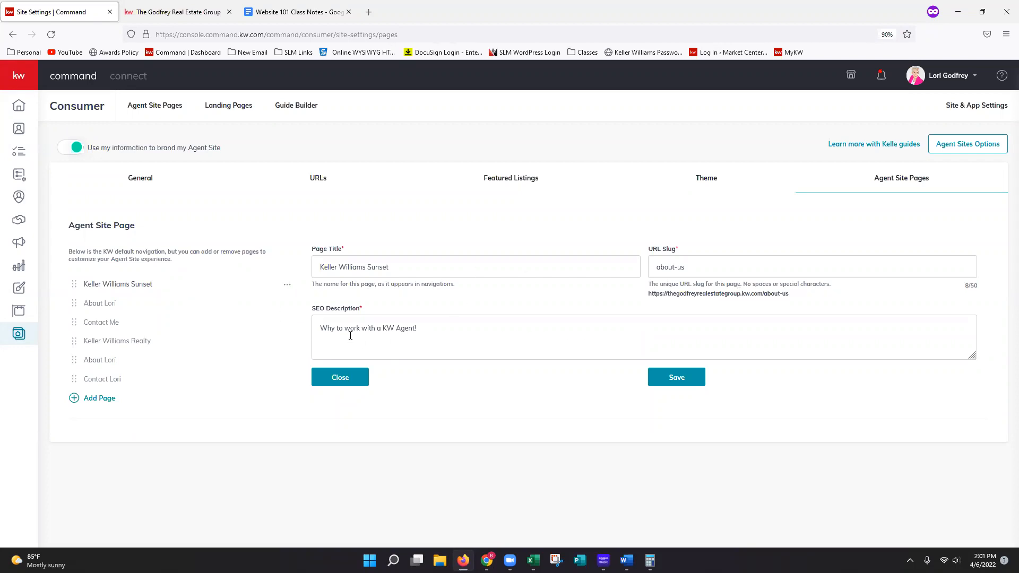
left_click(287, 286)
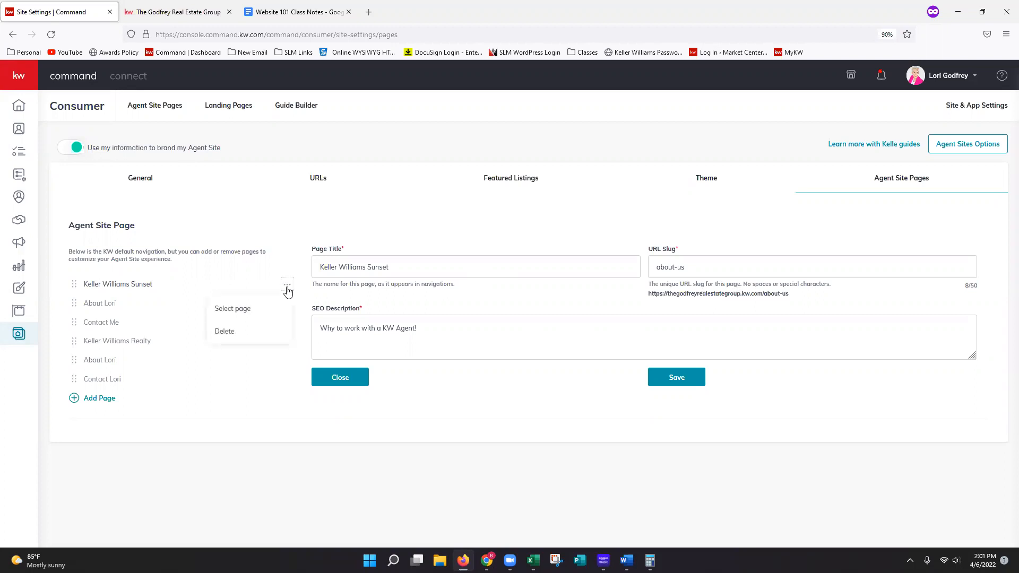
left_click(265, 338)
left_click(265, 338)
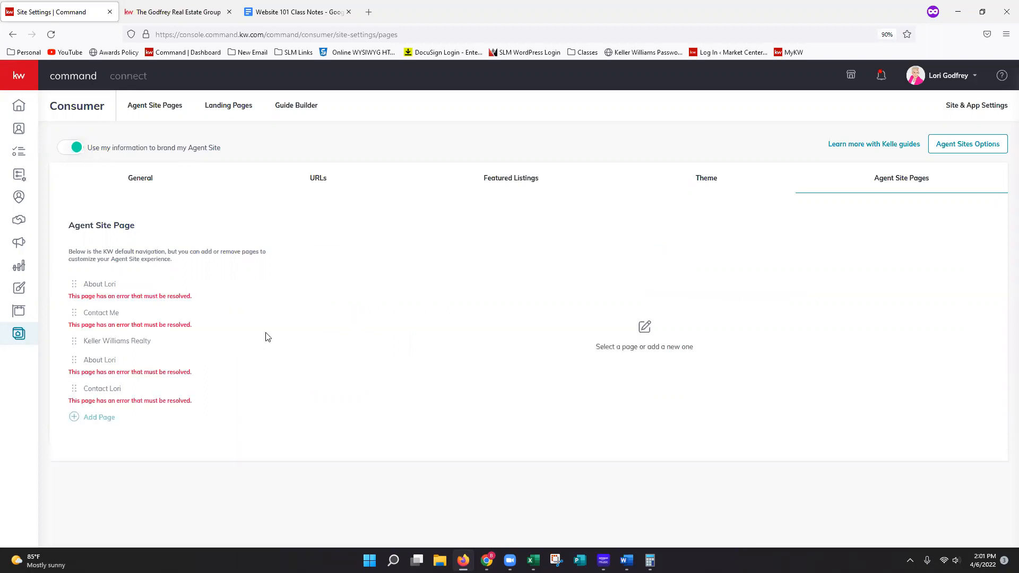
left_click(253, 37)
key("Return")
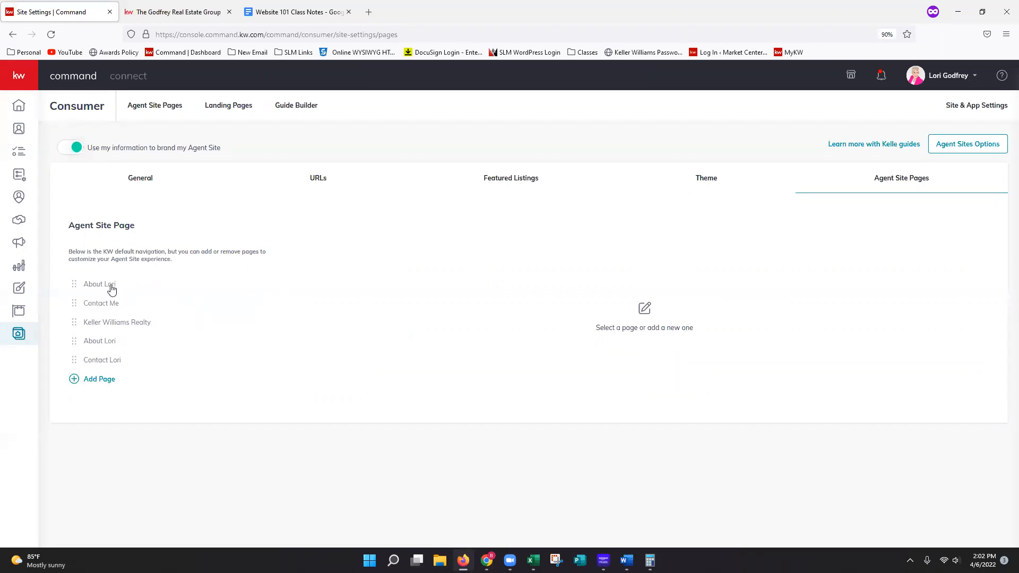
- Delete the older duplicate of the agent's About page from the agent site pages and reload the settings
left_click(74, 293)
left_click(288, 285)
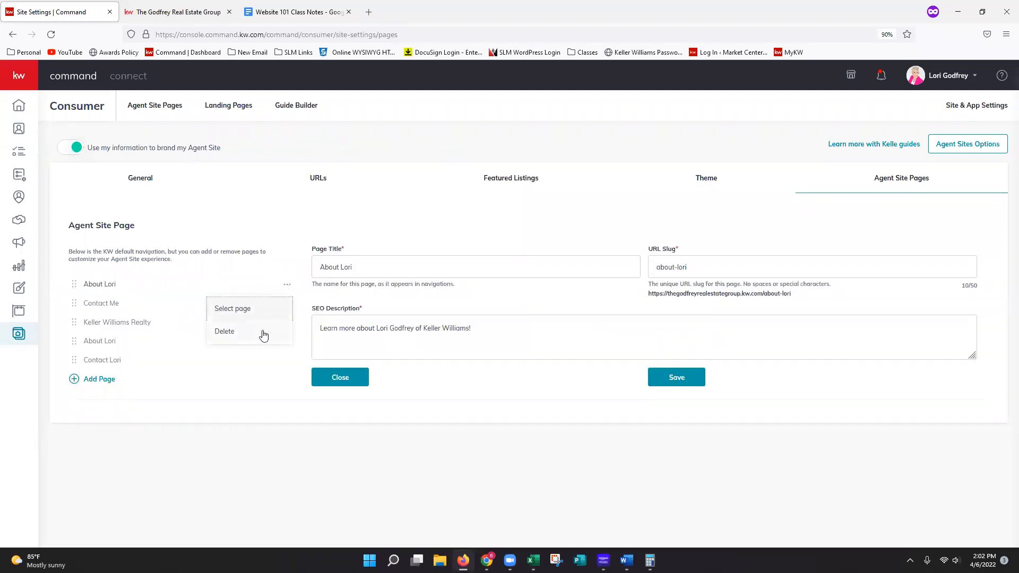
left_click(260, 335)
left_click(254, 336)
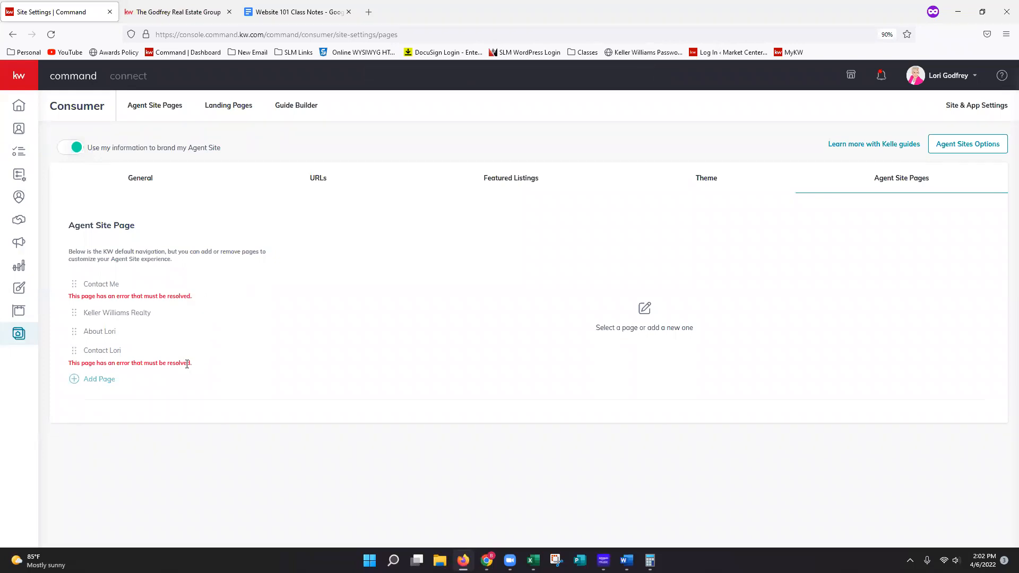
left_click(208, 30)
key("Return")
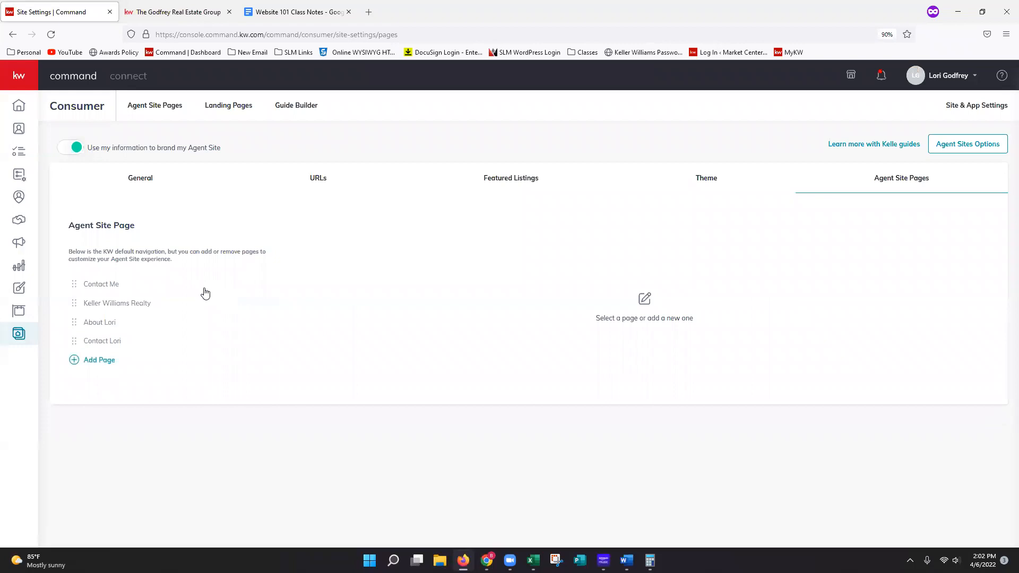
- Delete the old "Contact Me" page from the agent site pages
left_click(111, 291)
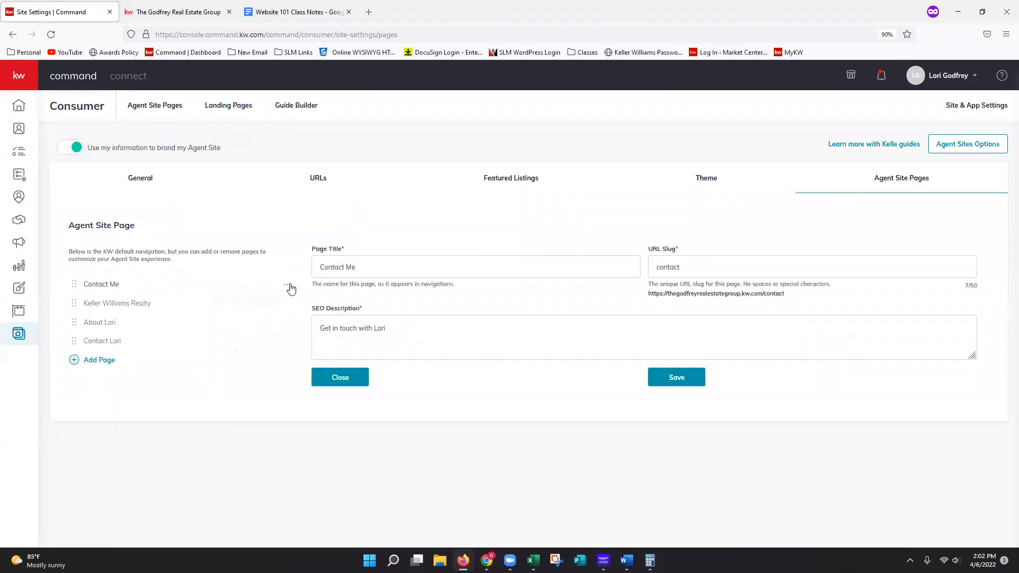
left_click(288, 285)
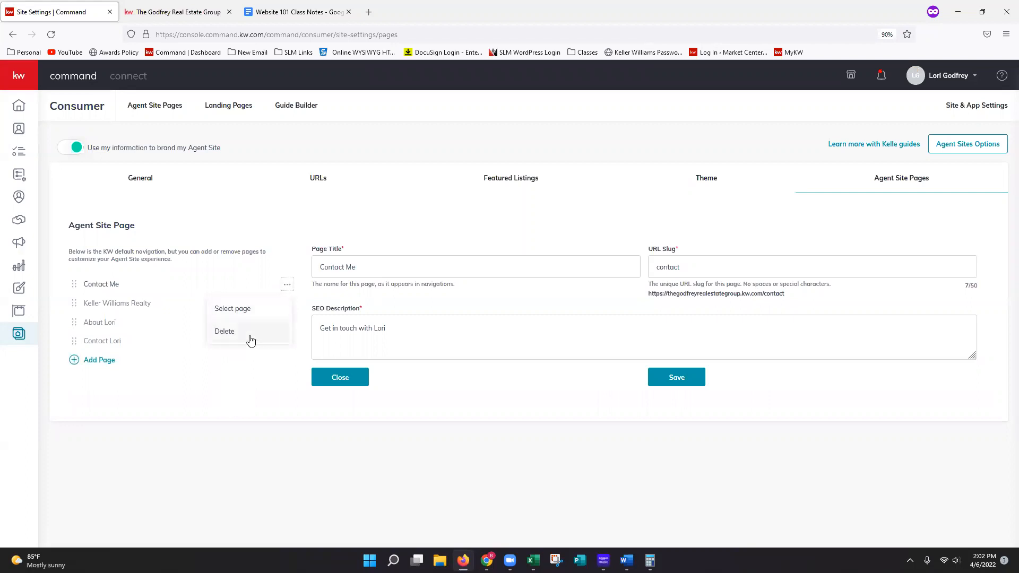
left_click(250, 340)
left_click(259, 336)
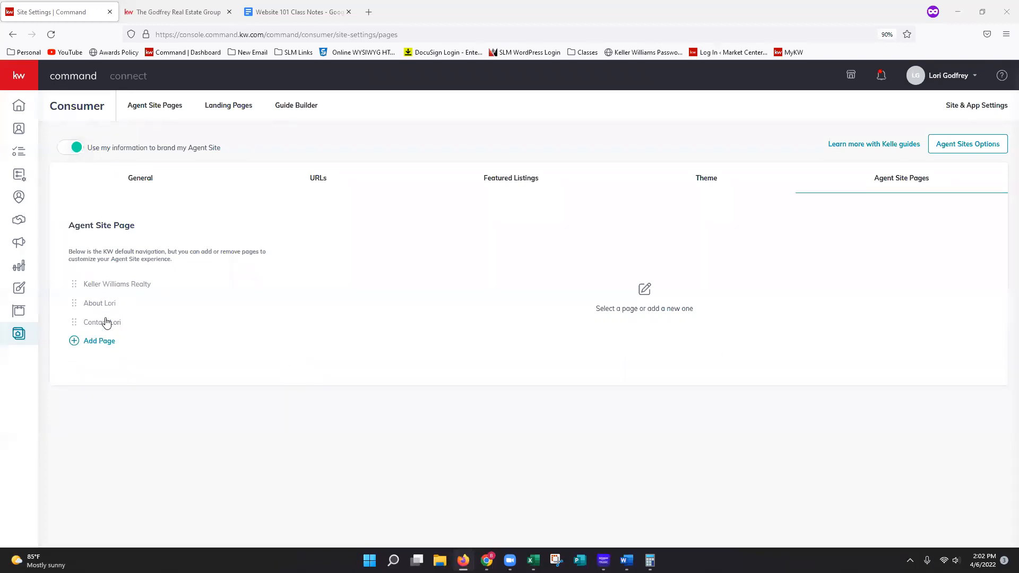
- Check the titles, URL slugs and SEO descriptions of the remaining company, About and contact pages, and save the page settings
left_click(132, 287)
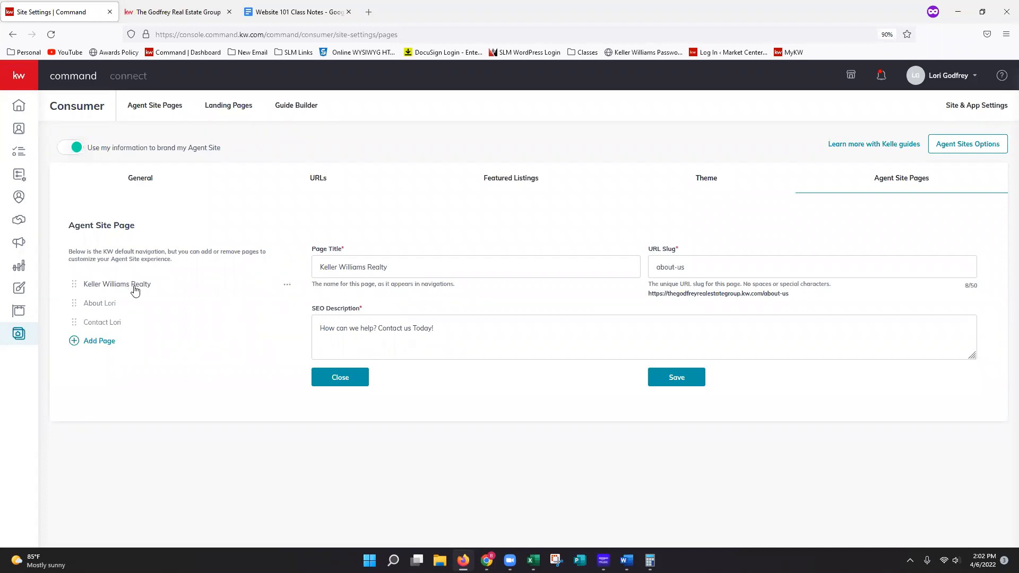
left_click(114, 307)
left_click(117, 326)
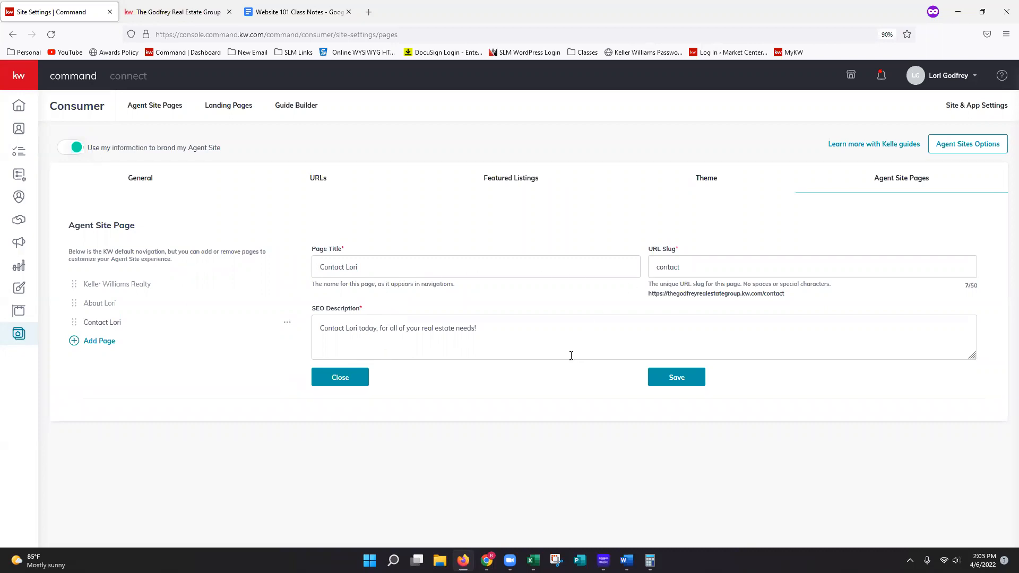
left_click(684, 389)
- Move the agent's About page above "Keller Williams Realty" in the page order and save the change
left_click_drag(80, 311, 74, 285)
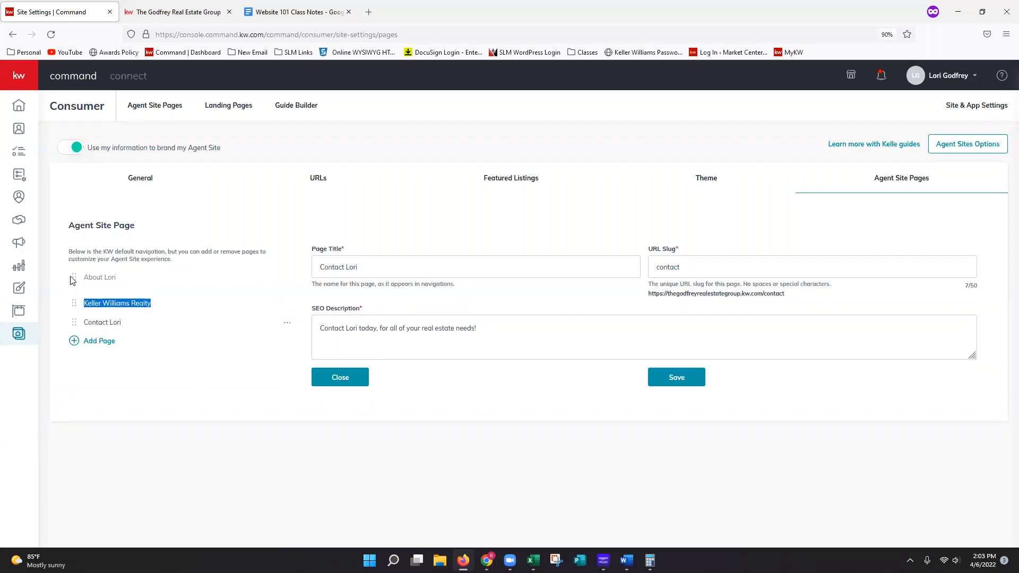
left_click(209, 415)
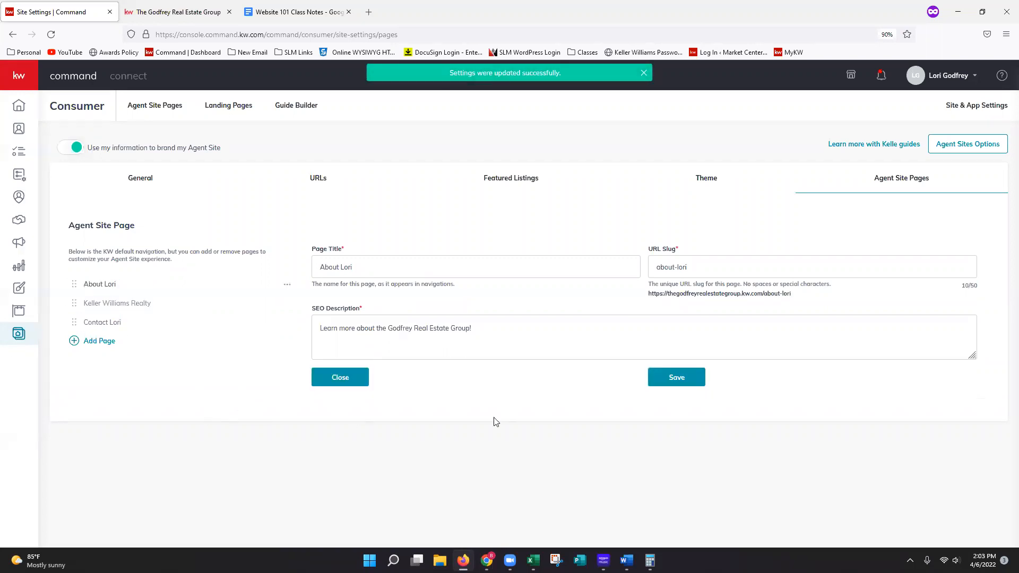
left_click(674, 385)
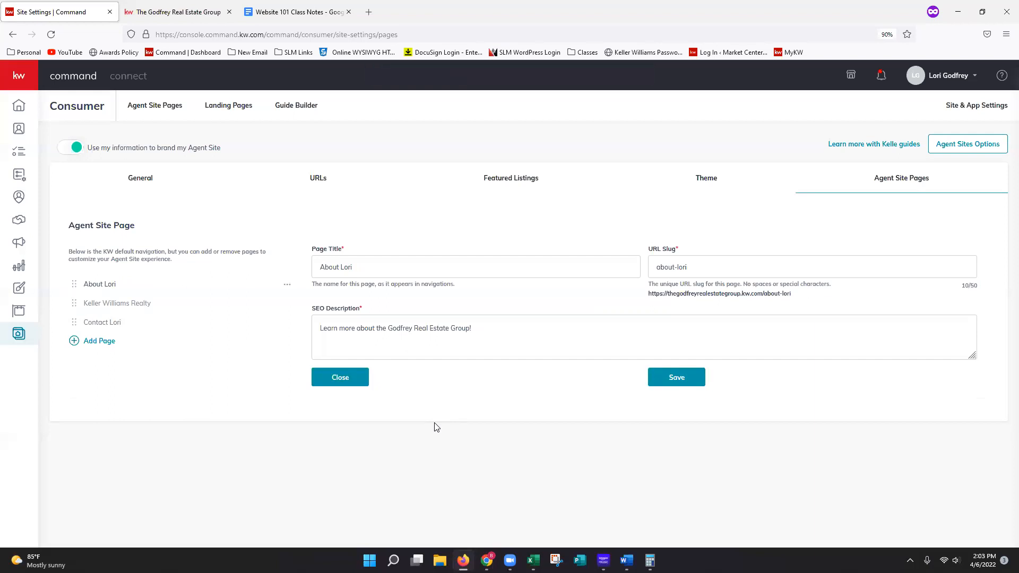
- Examine the site's color theme options, featured listings configuration, and subdomain and app URL settings
left_click(705, 190)
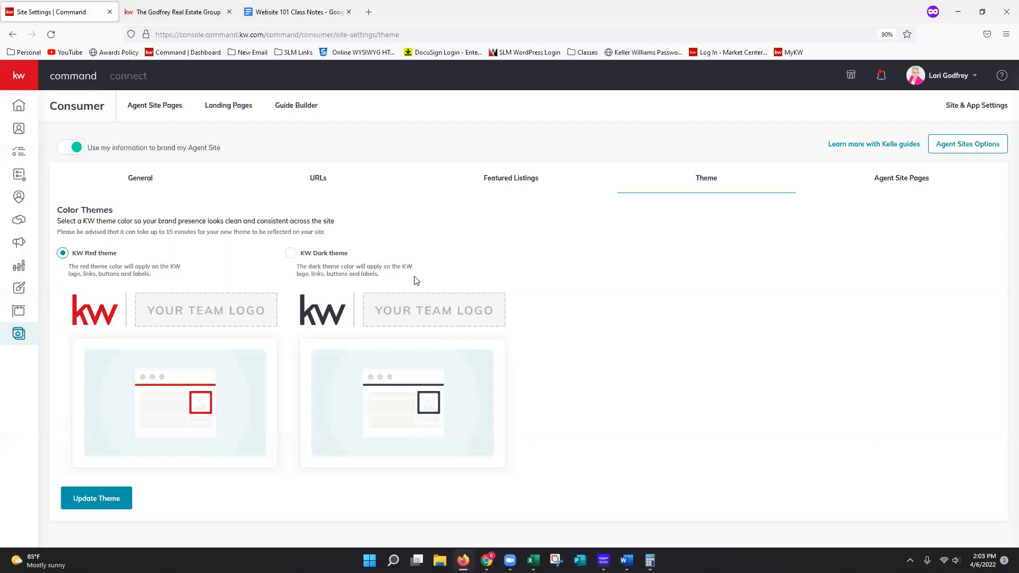
triple_click(182, 231)
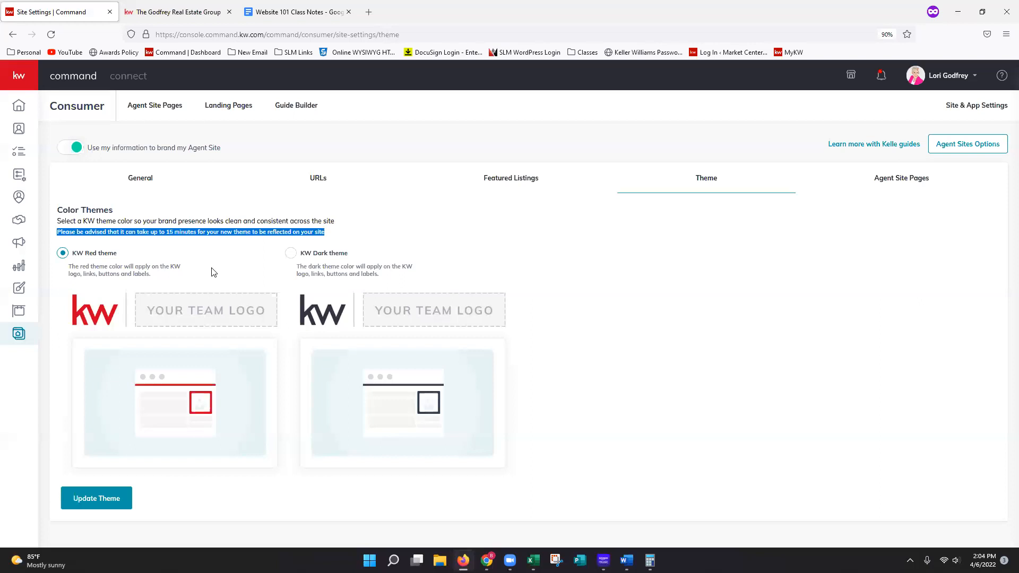
left_click(526, 184)
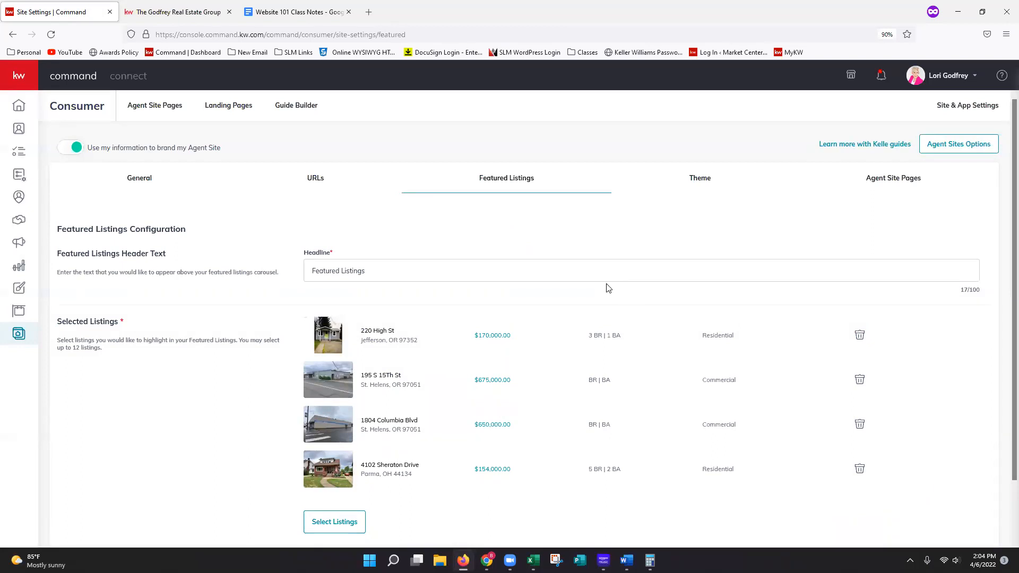
scroll(611, 300, "down", 2)
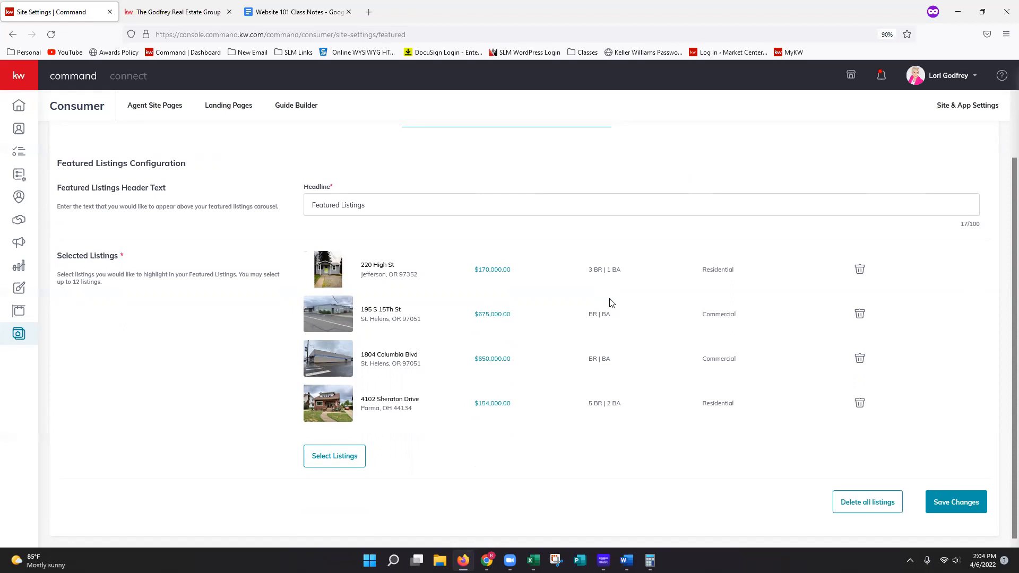
left_click_drag(704, 313, 762, 315)
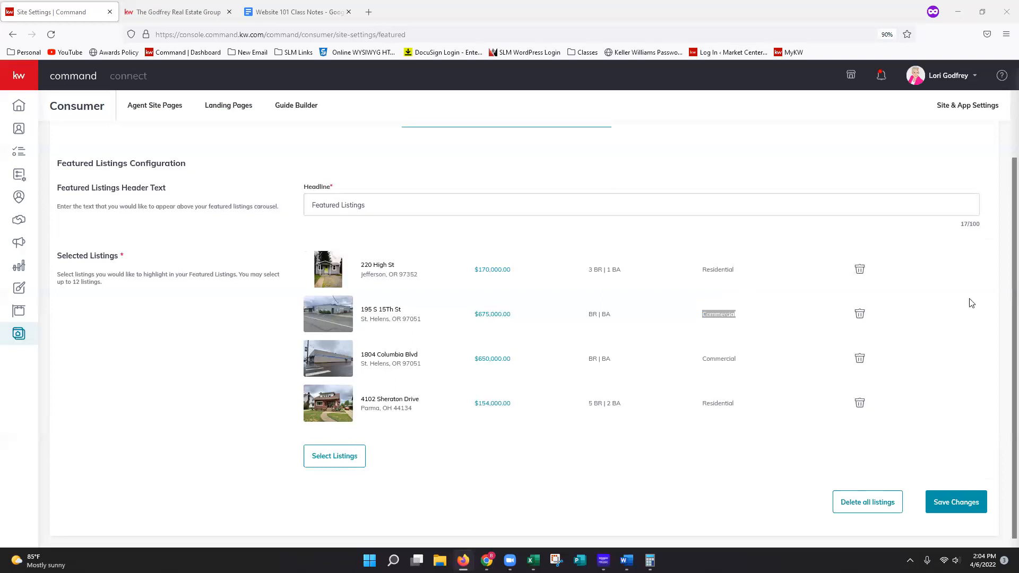
scroll(466, 242, "up", 1)
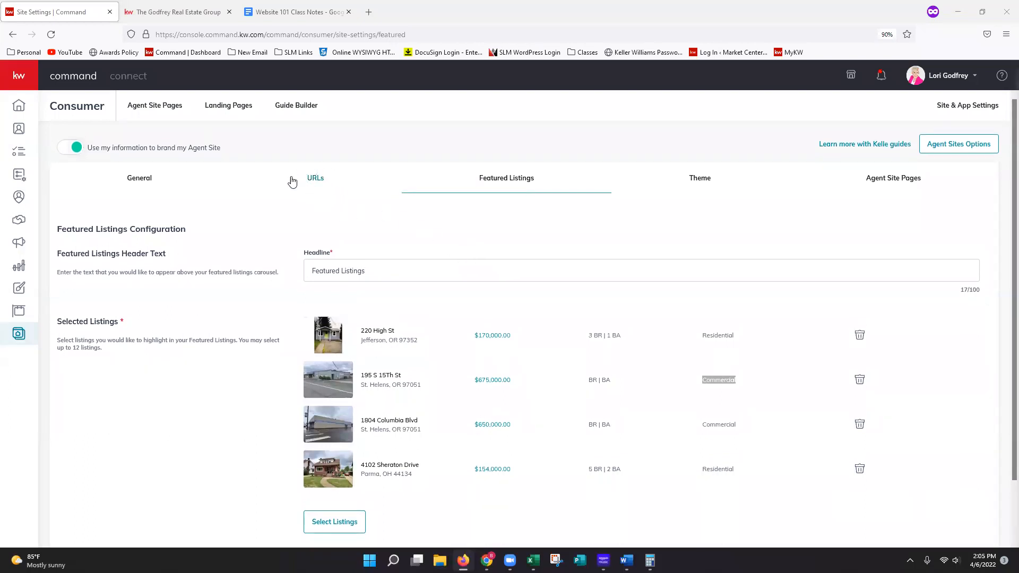
left_click(317, 195)
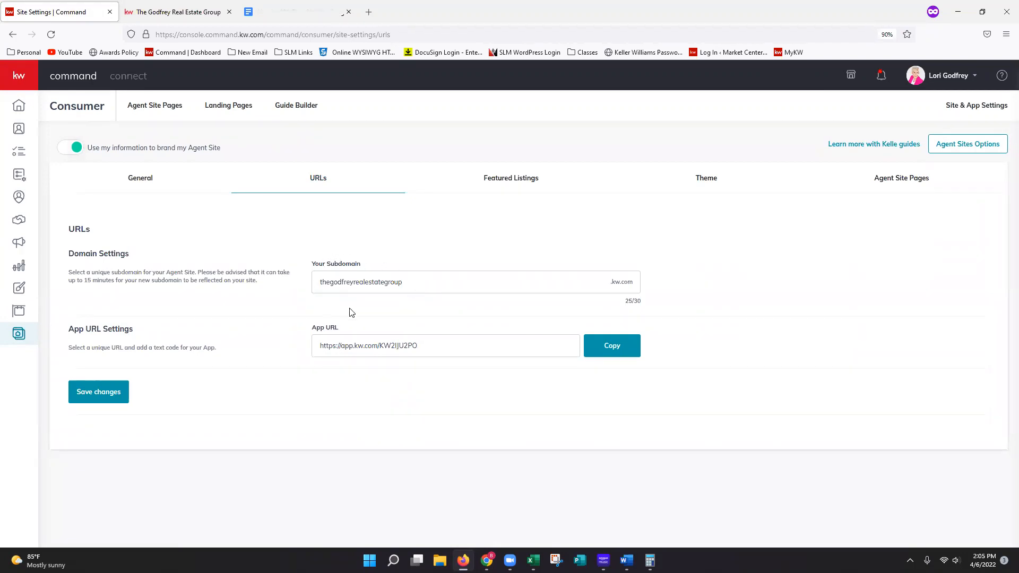
left_click(426, 285)
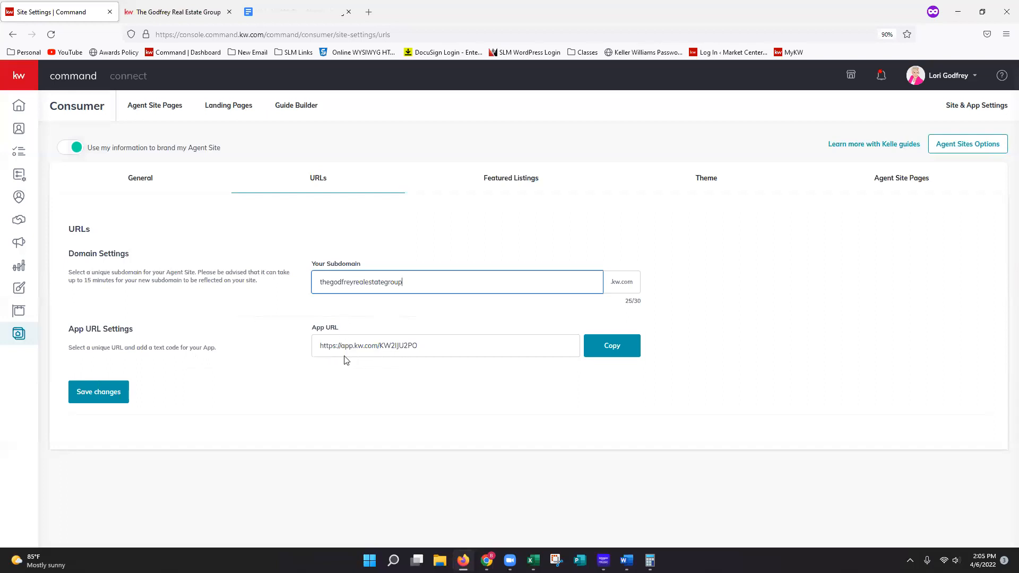
- Check the app URL in the URL settings, and review the hero text and hero images in the general site settings
left_click_drag(426, 354, 391, 345)
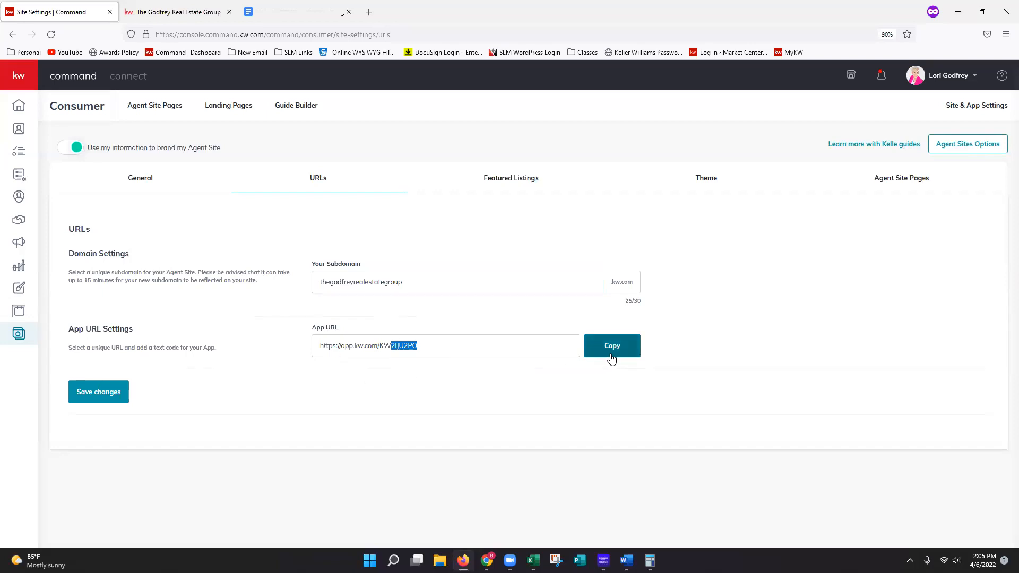
left_click(513, 391)
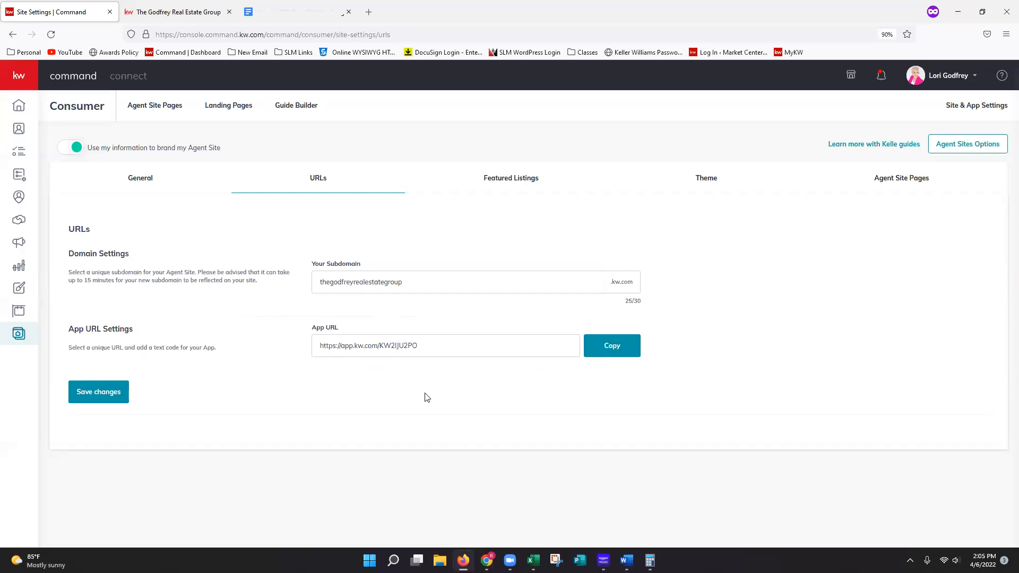
left_click(141, 179)
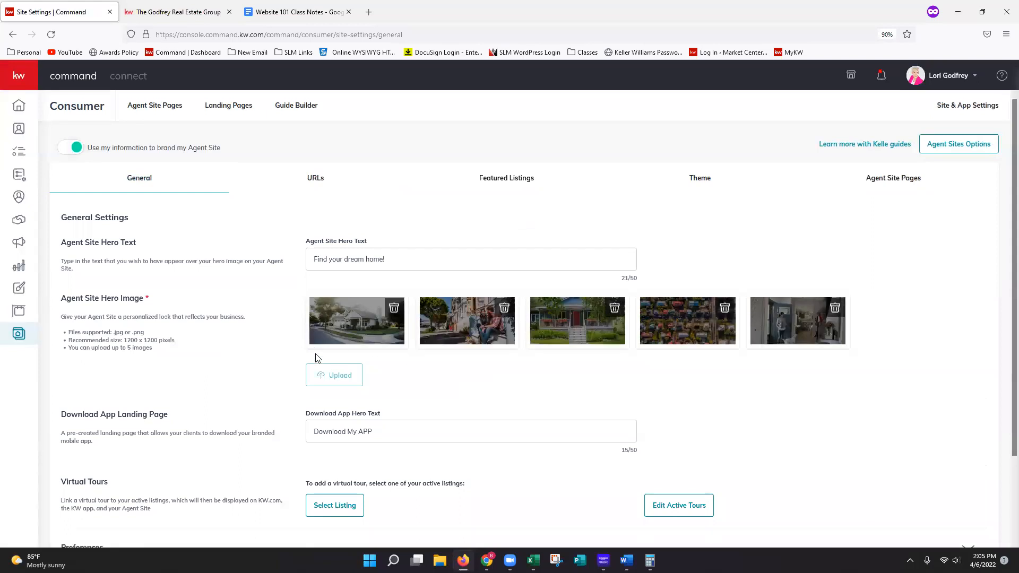
left_click_drag(397, 260, 274, 361)
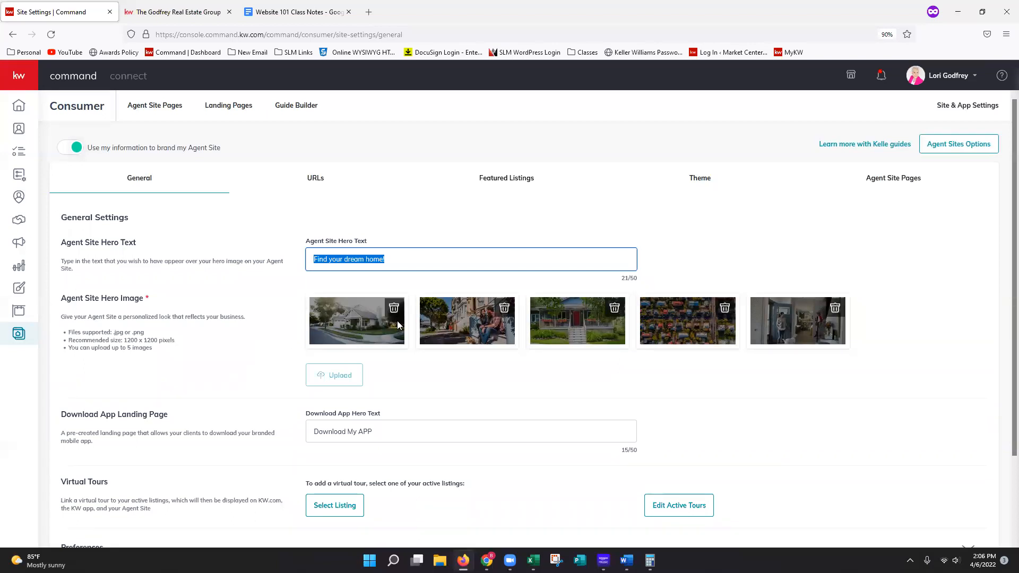
left_click(443, 269)
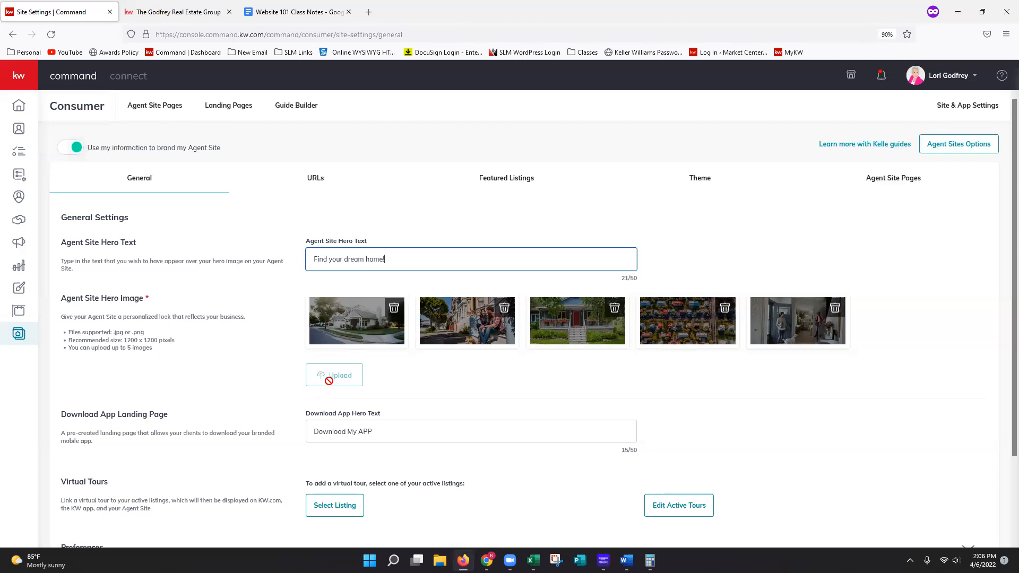
- Expand the general settings' preferences and examine the display options for Keller Mortgage, Keller Covered and neighborhoods
scroll(462, 385, "down", 3)
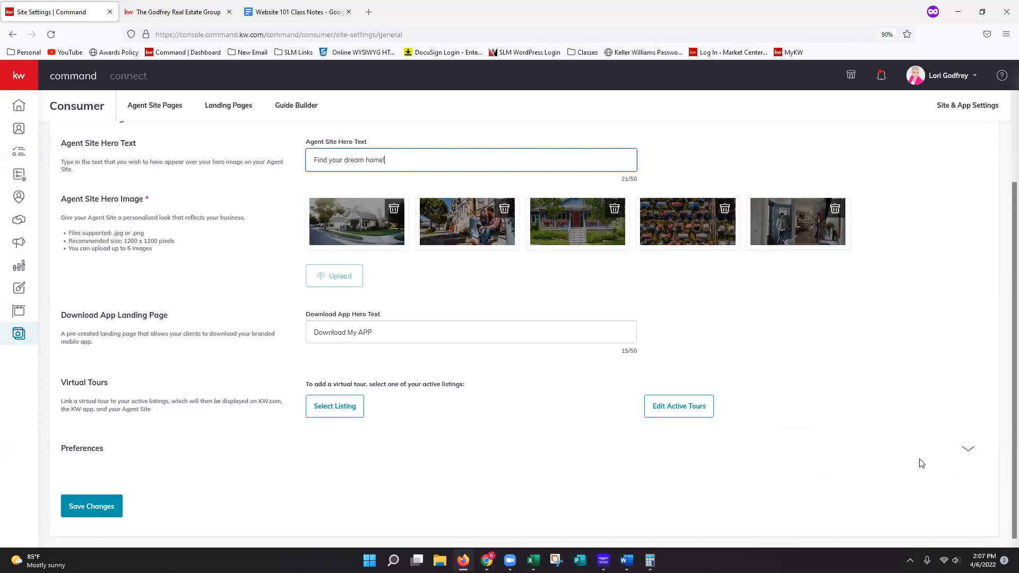
left_click(968, 450)
scroll(796, 472, "down", 3)
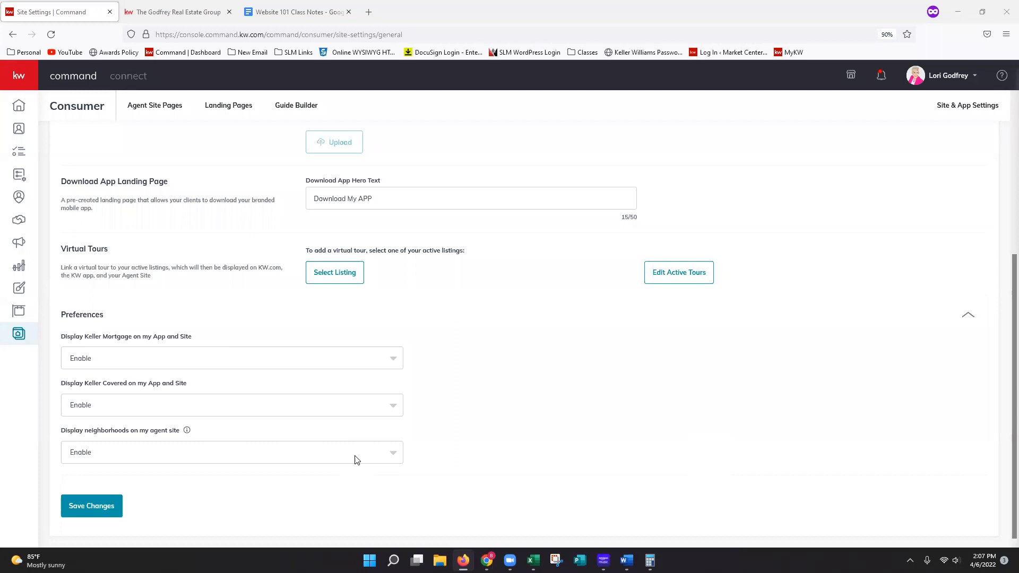
left_click(319, 360)
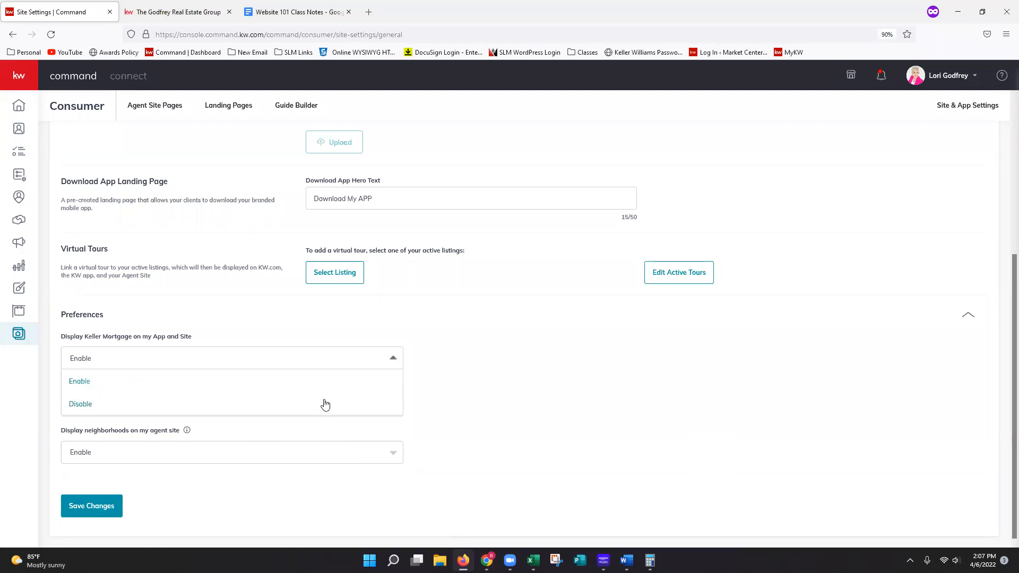
left_click(531, 413)
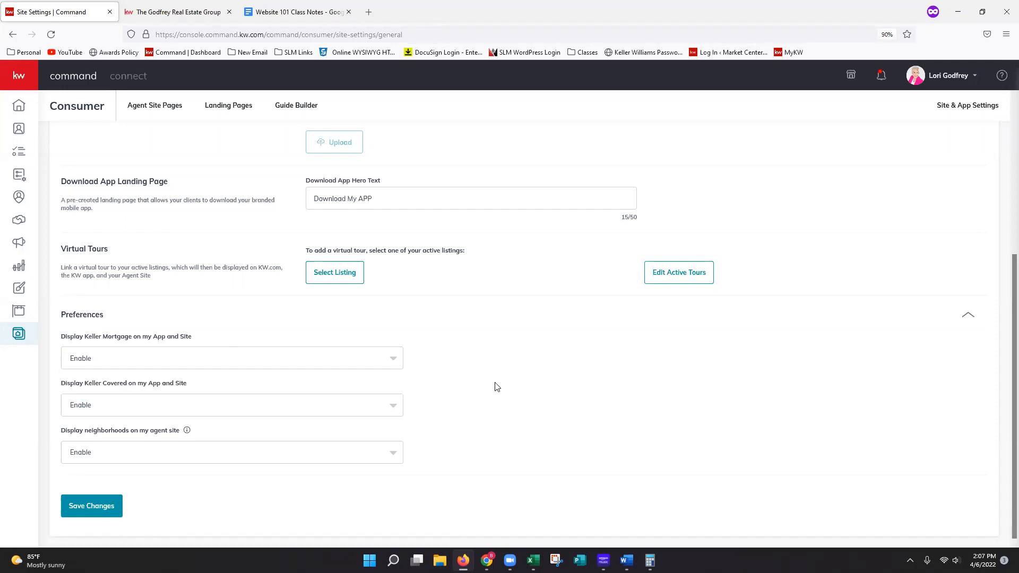
- Leave the site settings without saving and return to the list of agent site pages
scroll(676, 425, "up", 2)
scroll(679, 426, "up", 3)
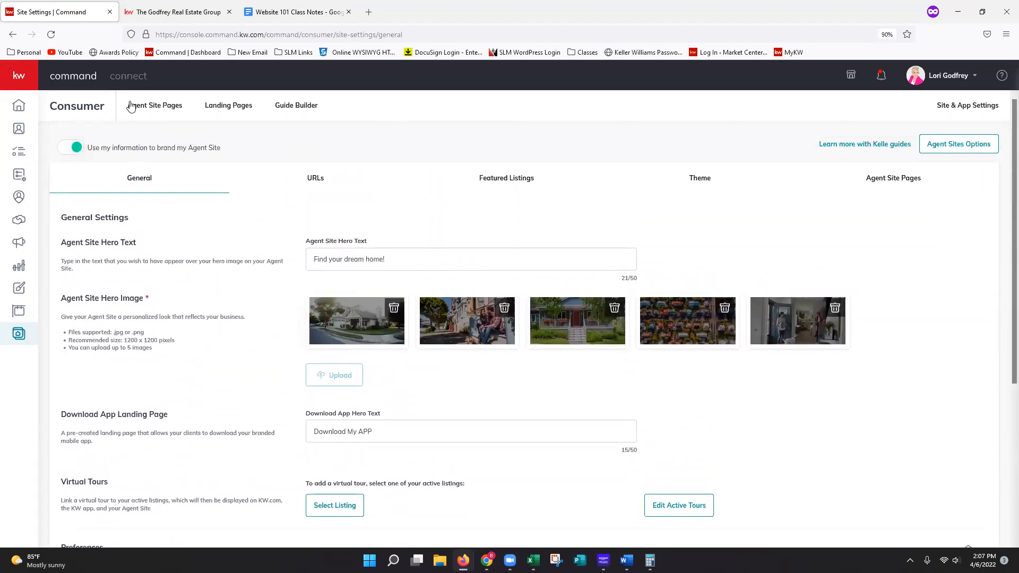
left_click(157, 113)
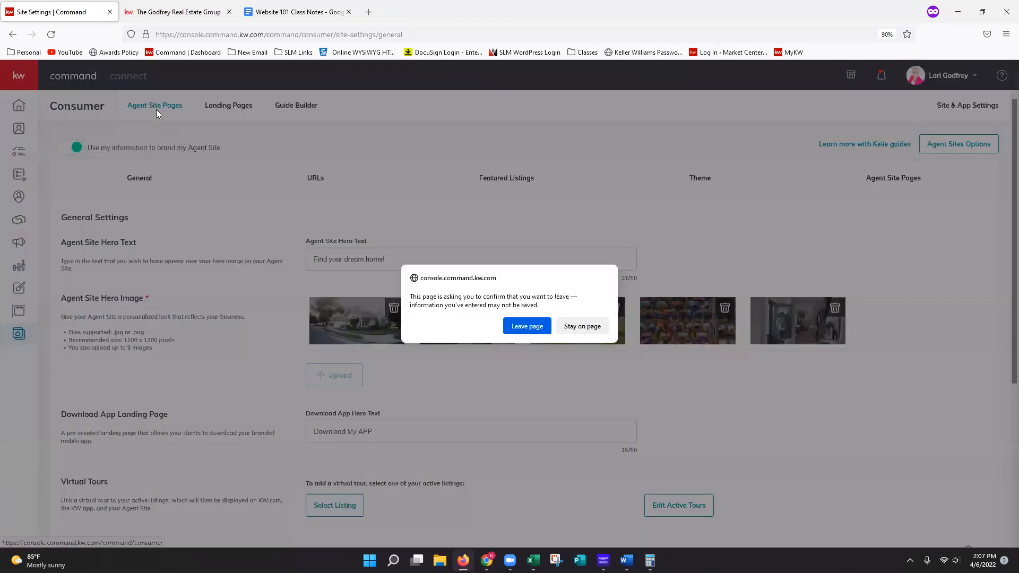
left_click(531, 332)
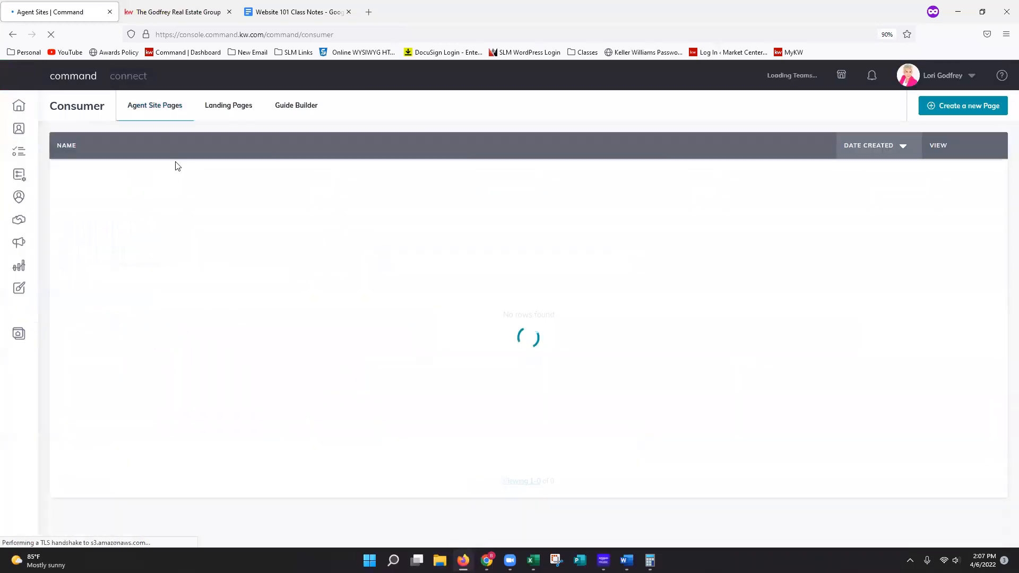
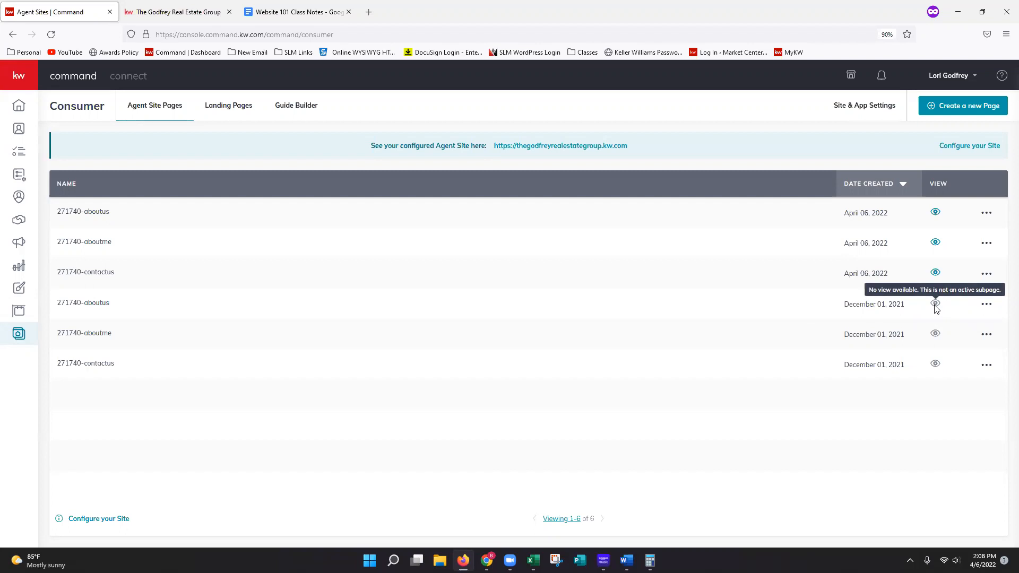
left_click(986, 303)
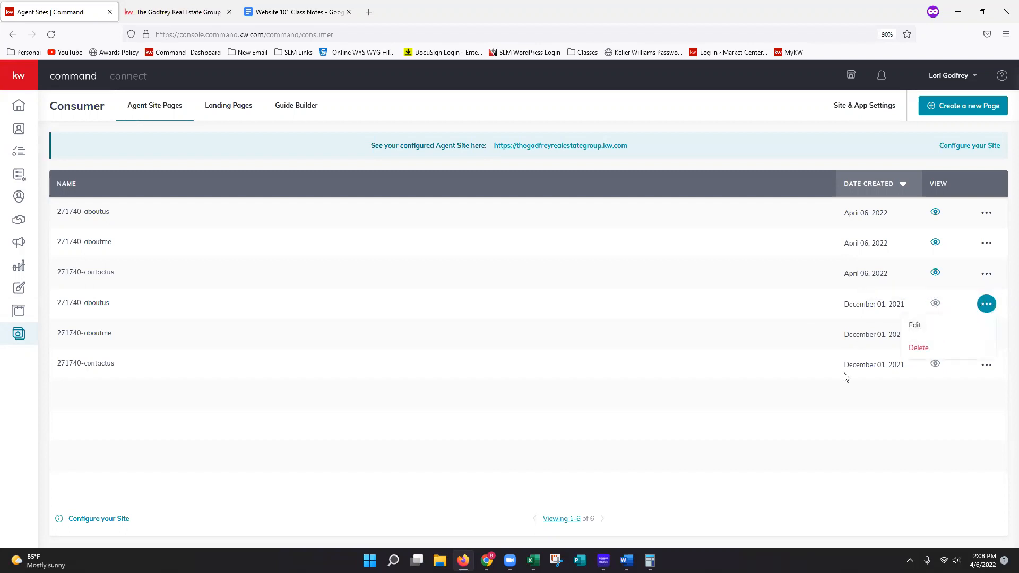
left_click(845, 417)
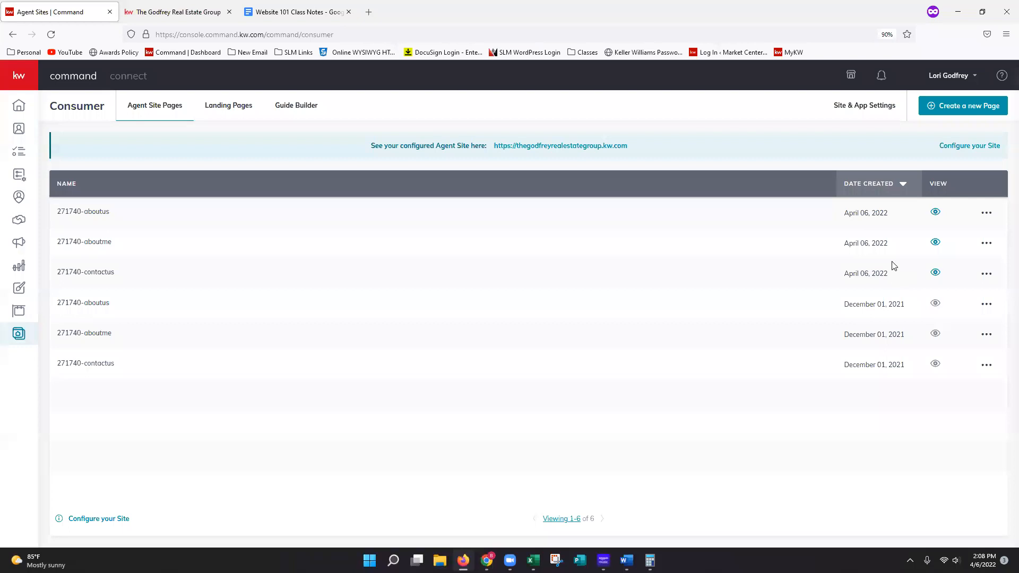
- View the April 06, 2022 aboutus page on the live site, blocking its location request, and close the older site tab
left_click(936, 213)
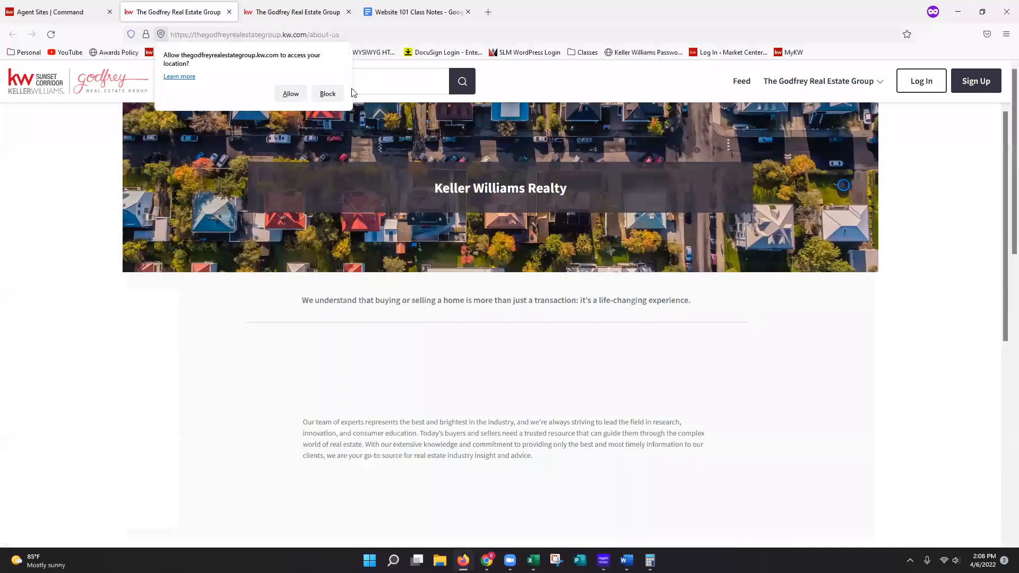
left_click(328, 94)
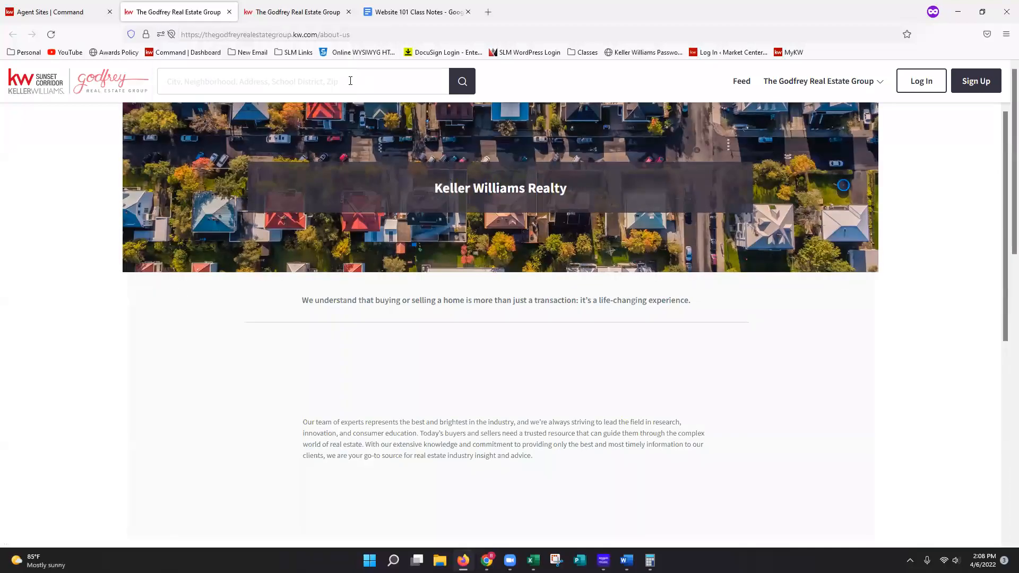
left_click(348, 11)
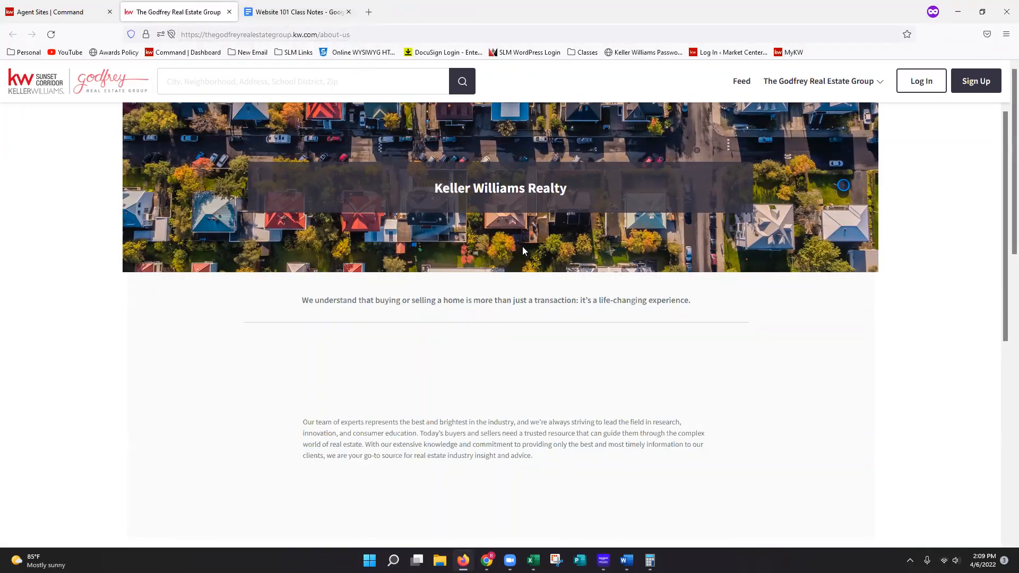
- Review the live Keller Williams Realty page down to its contact section, and return to the agent site pages list in Command
scroll(552, 258, "down", 7)
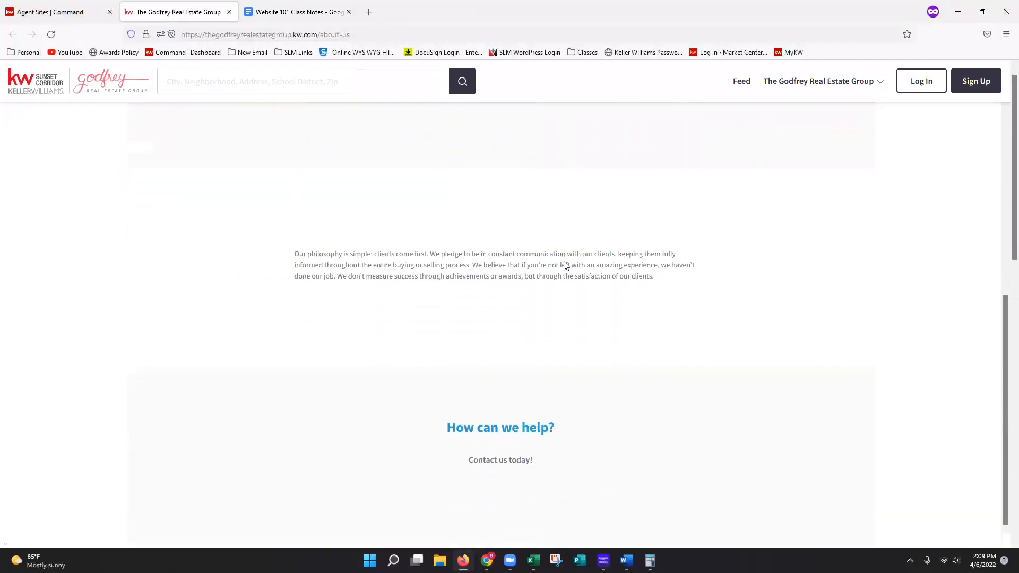
scroll(566, 266, "down", 3)
scroll(594, 264, "up", 8)
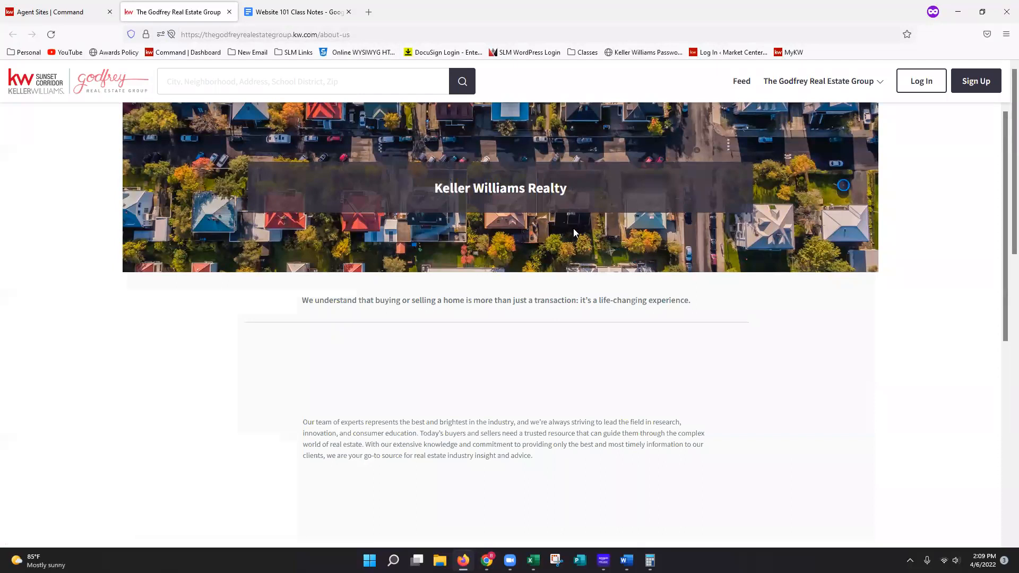
left_click(42, 12)
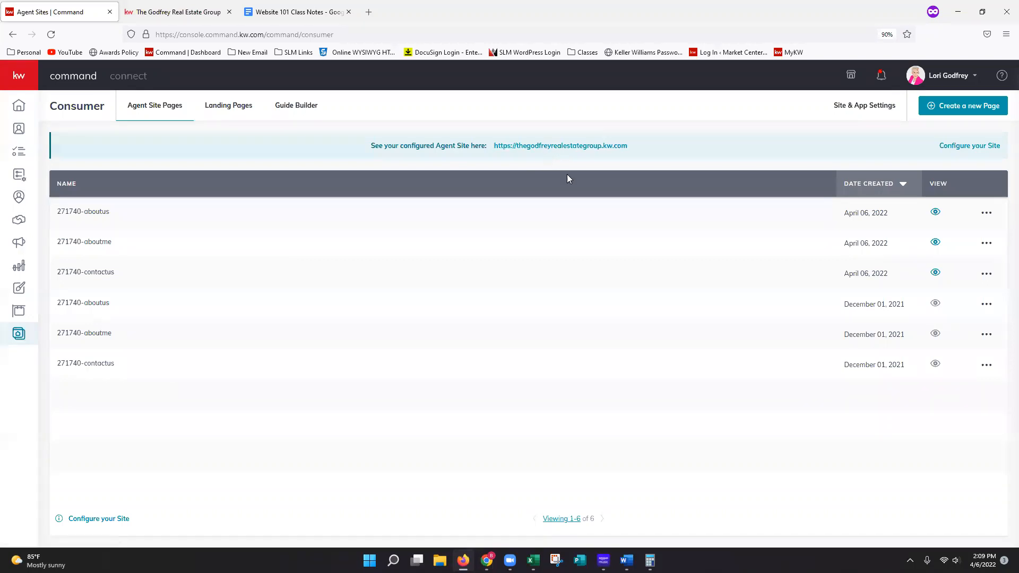
- Go back to the live site and review the agent's About page down to the contact details
left_click(184, 16)
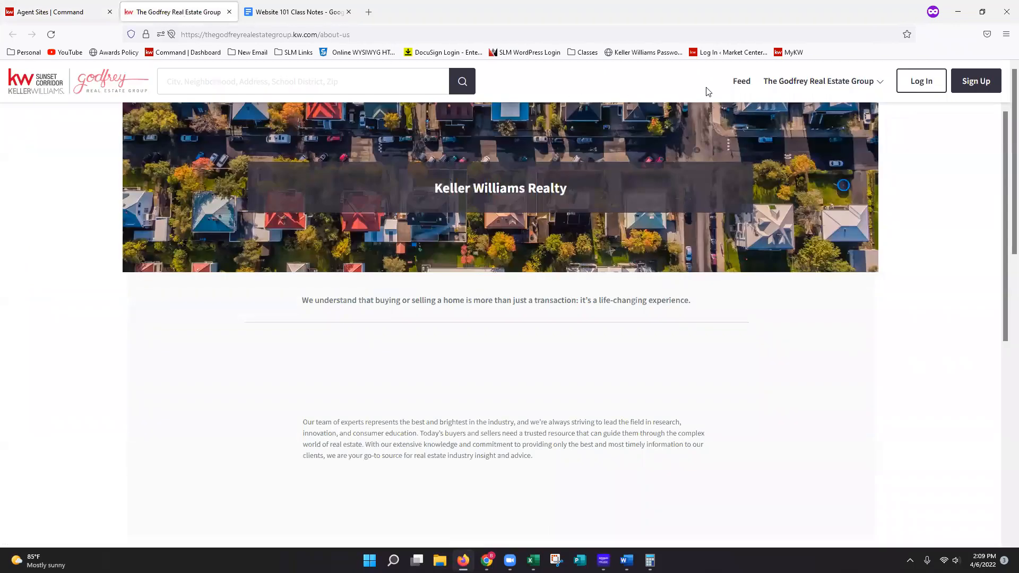
left_click(802, 85)
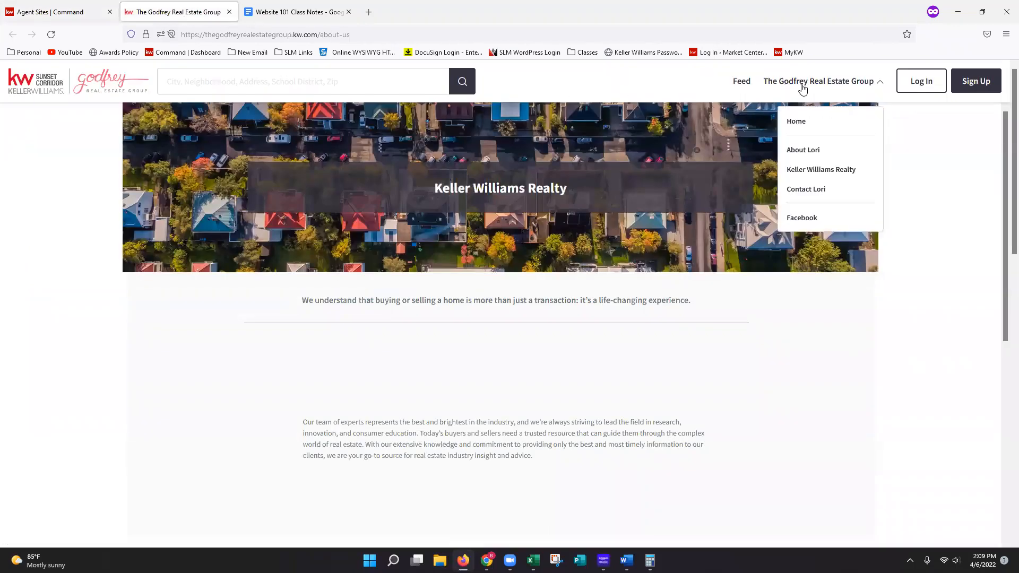
left_click(814, 151)
scroll(879, 158, "down", 2)
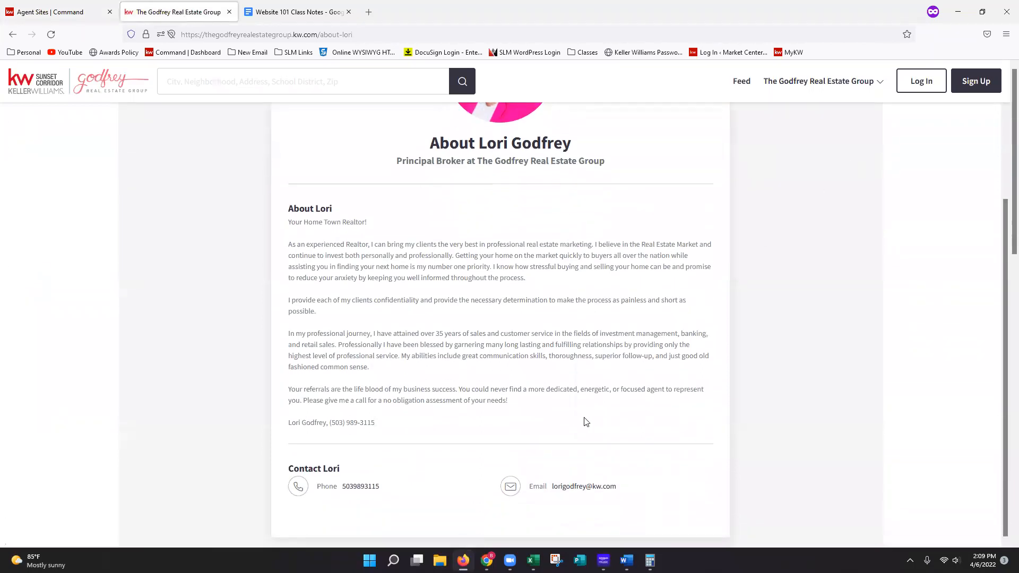
- Open the agent's contact page from the site navigation and examine its inquiry form
left_click(819, 86)
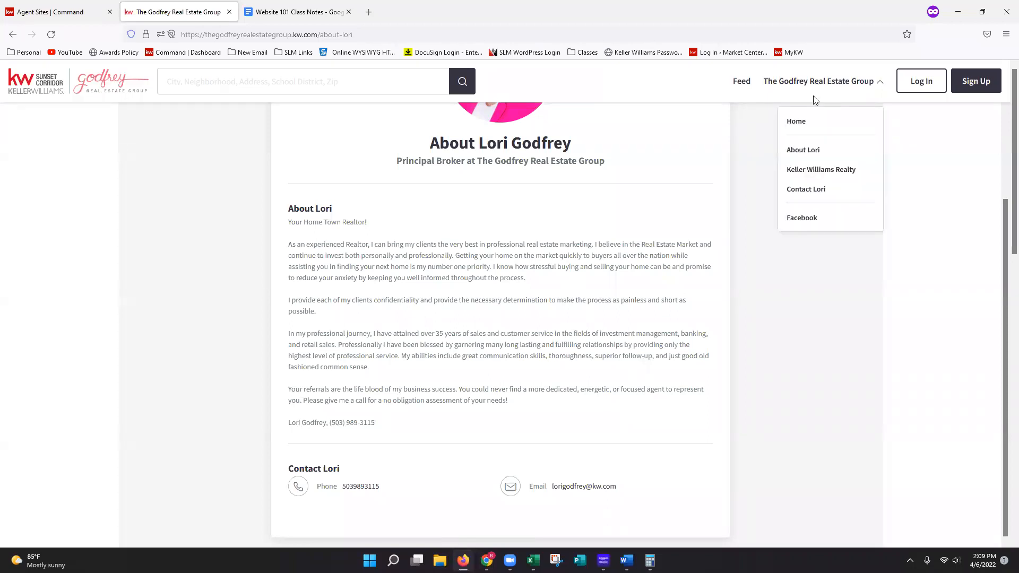
left_click(815, 189)
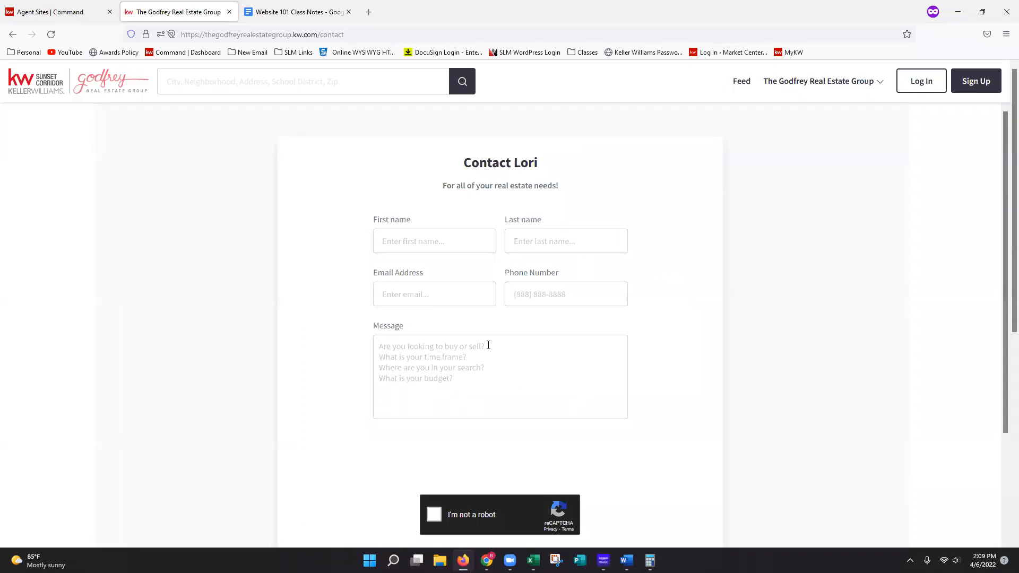
scroll(557, 392, "down", 3)
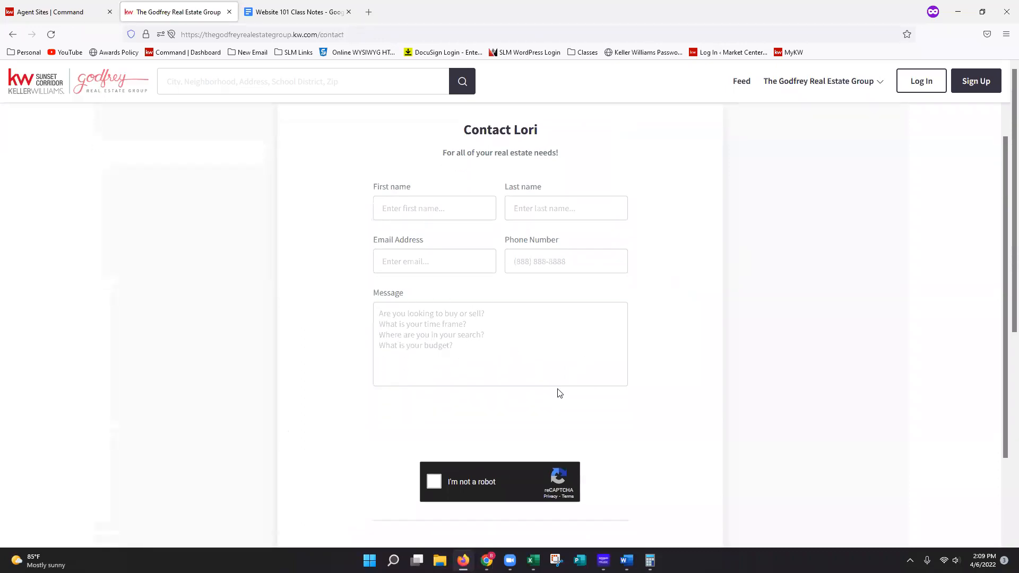
scroll(790, 333, "up", 3)
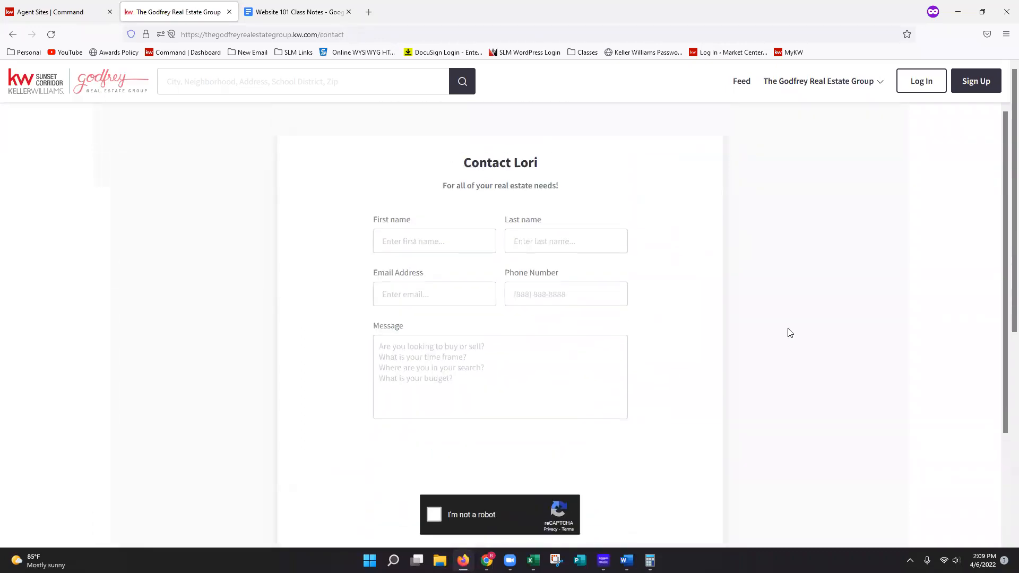
- Open the live site's home page and examine the hero area, featured listings, contact form and footer
left_click(815, 86)
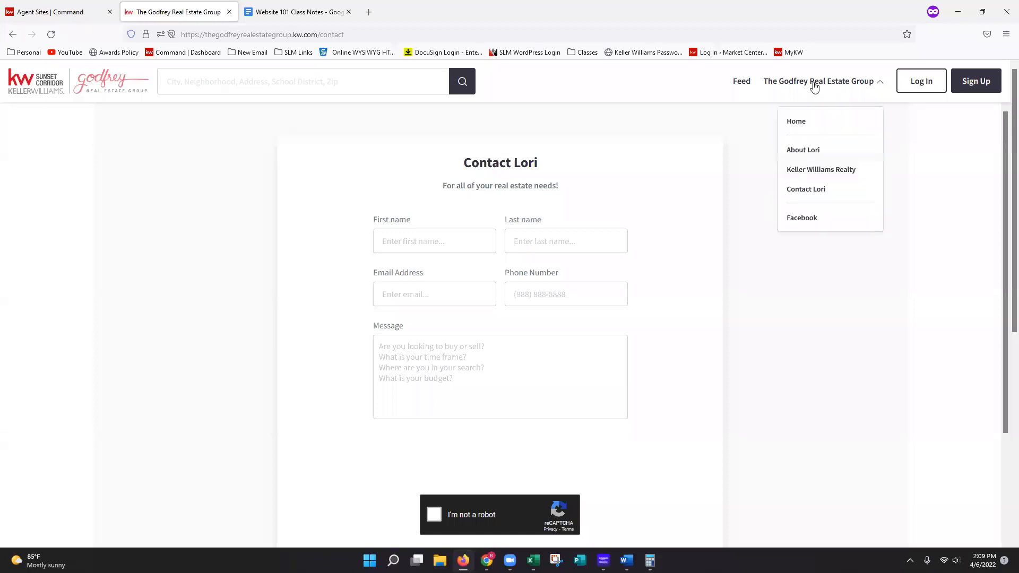
left_click(799, 123)
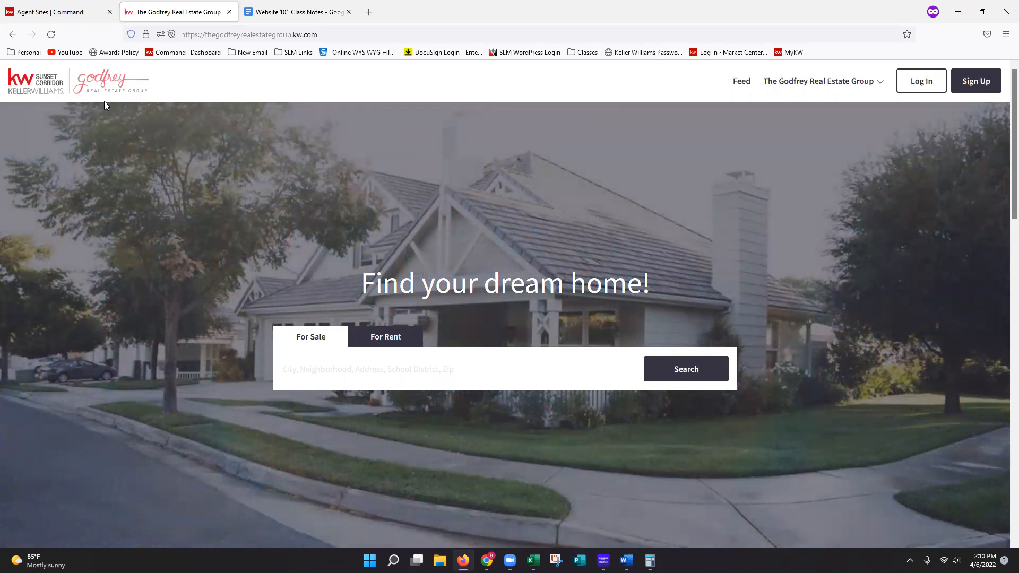
scroll(471, 176, "down", 5)
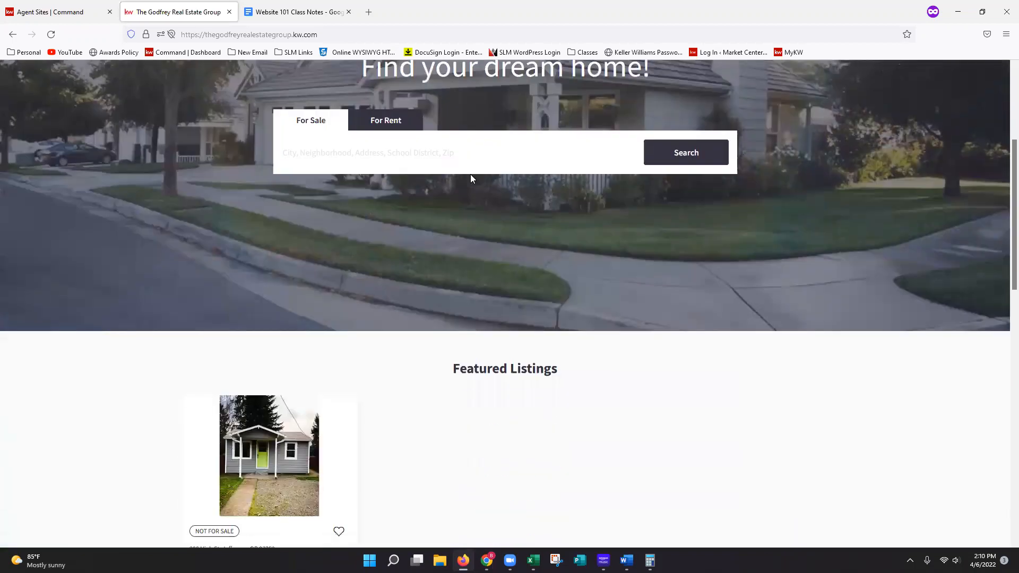
scroll(488, 198, "down", 2)
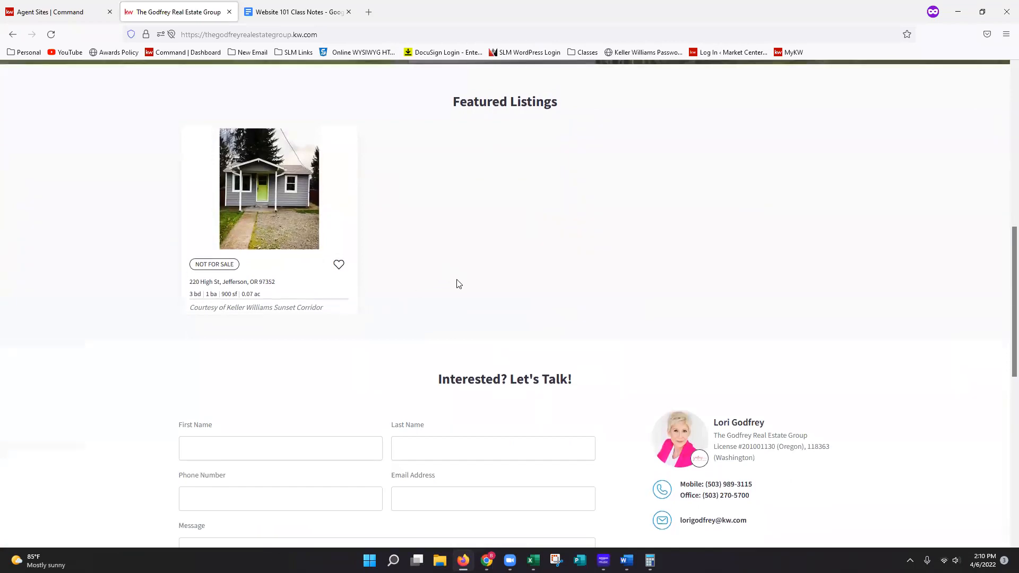
scroll(456, 282, "up", 2)
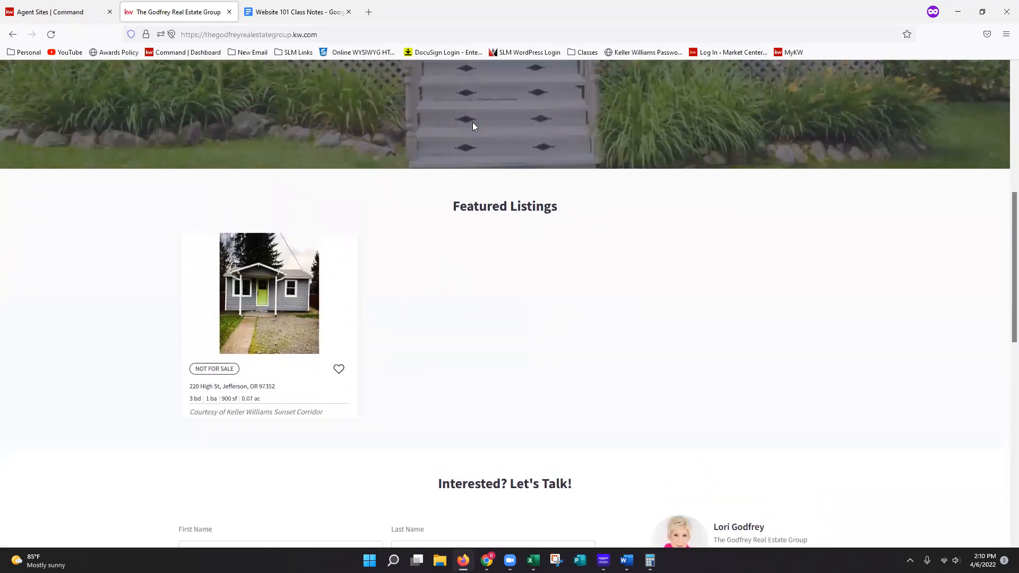
scroll(571, 303, "down", 2)
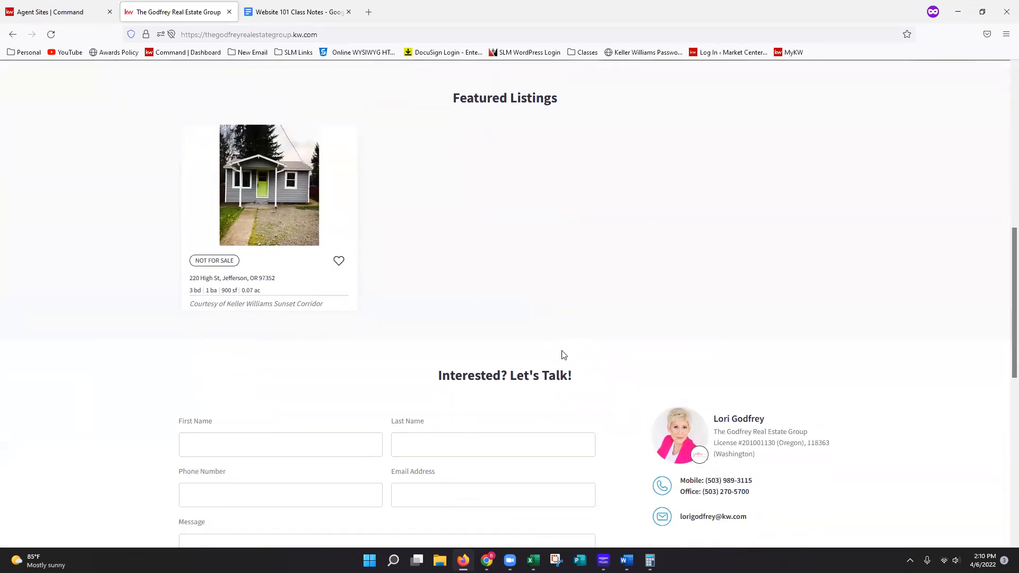
scroll(564, 355, "down", 4)
scroll(637, 313, "down", 5)
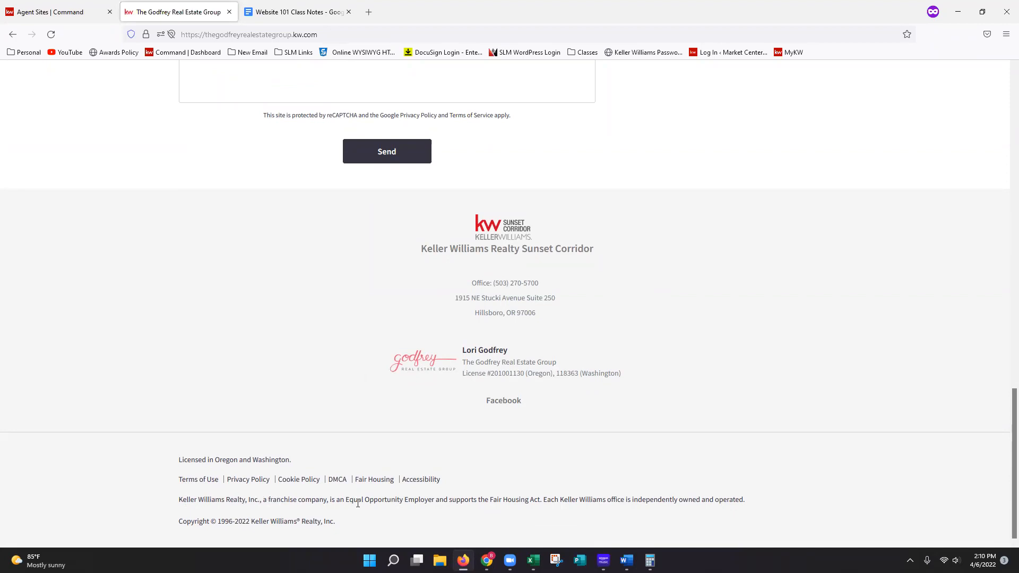
- Highlight the franchise and Equal Opportunity Employer statement in the footer, and check the license details and Facebook link above it
left_click_drag(762, 503, 175, 504)
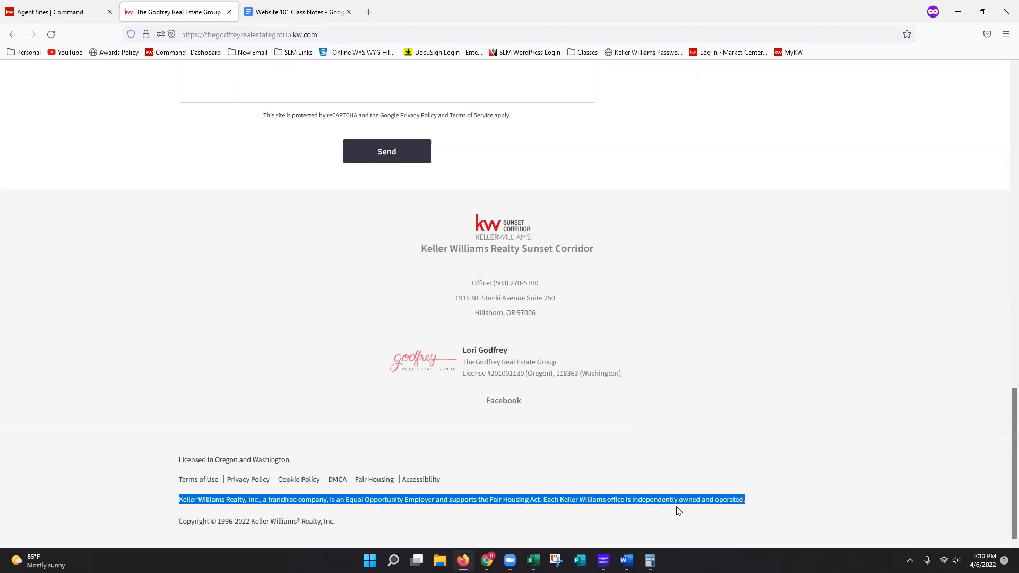
left_click(714, 513)
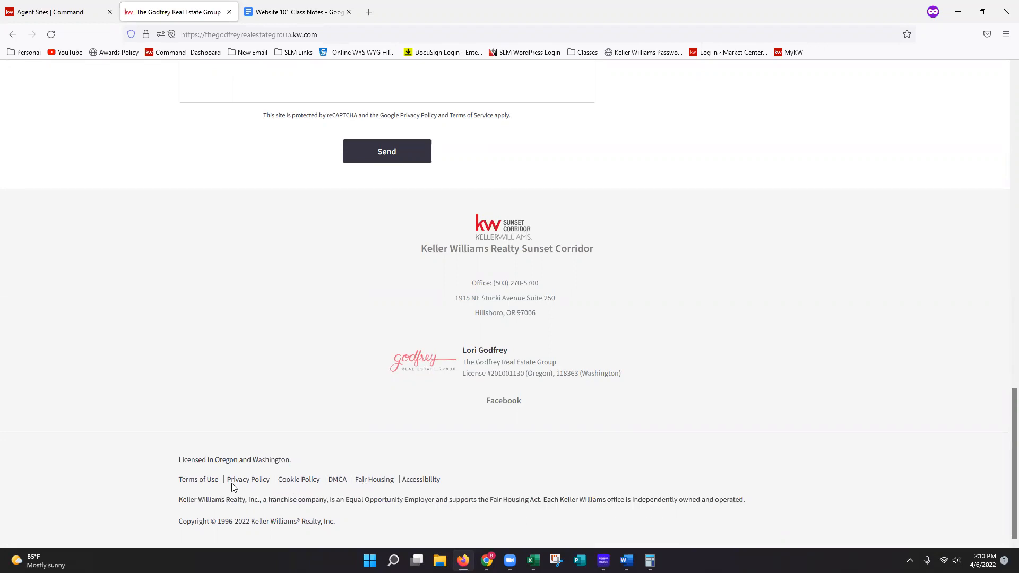
scroll(577, 476, "up", 1)
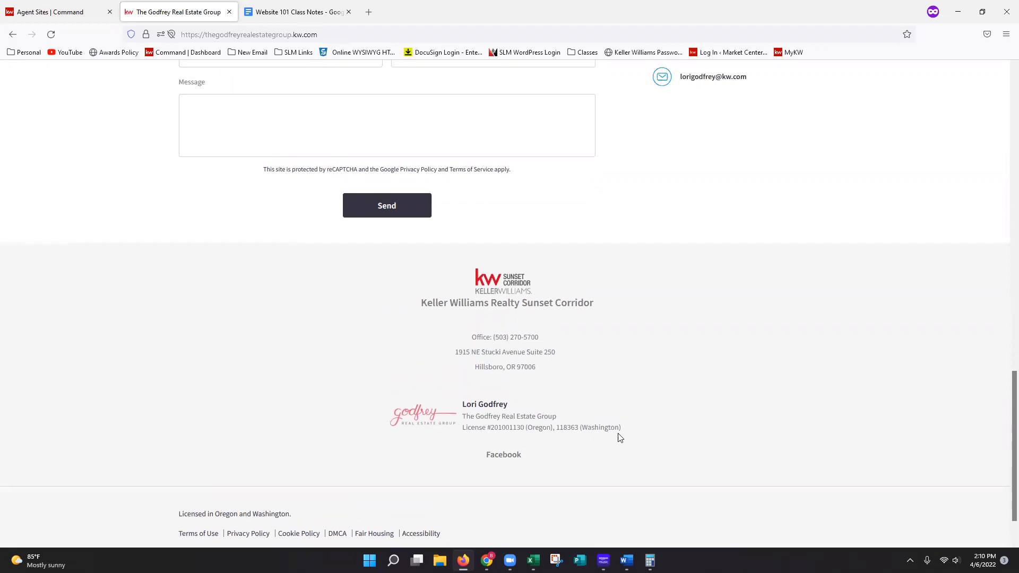
scroll(590, 387, "up", 1)
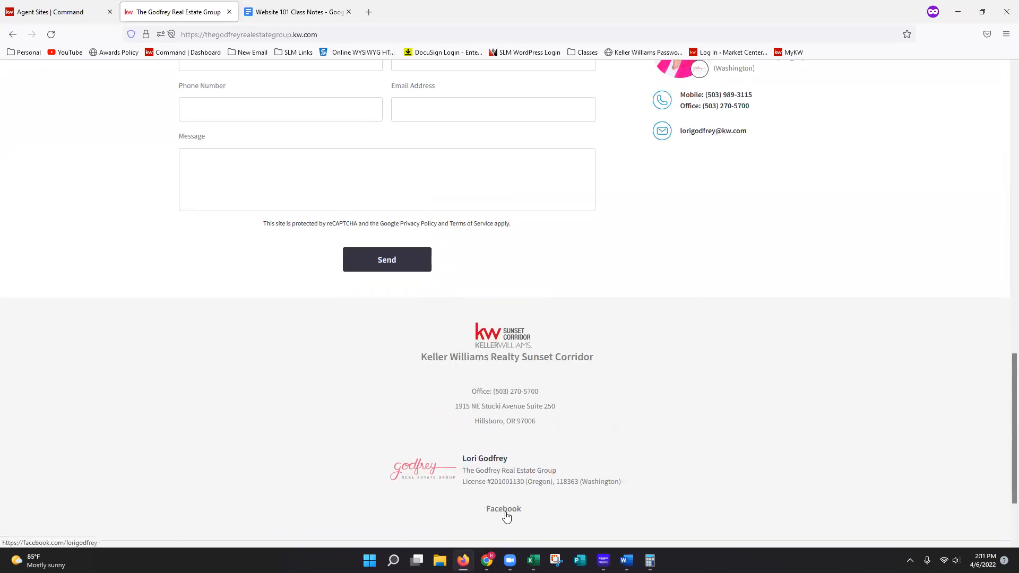
- Look over the home page's contact form, featured listings and hero images once more, and return to the agent site pages list in Command
scroll(728, 495, "up", 2)
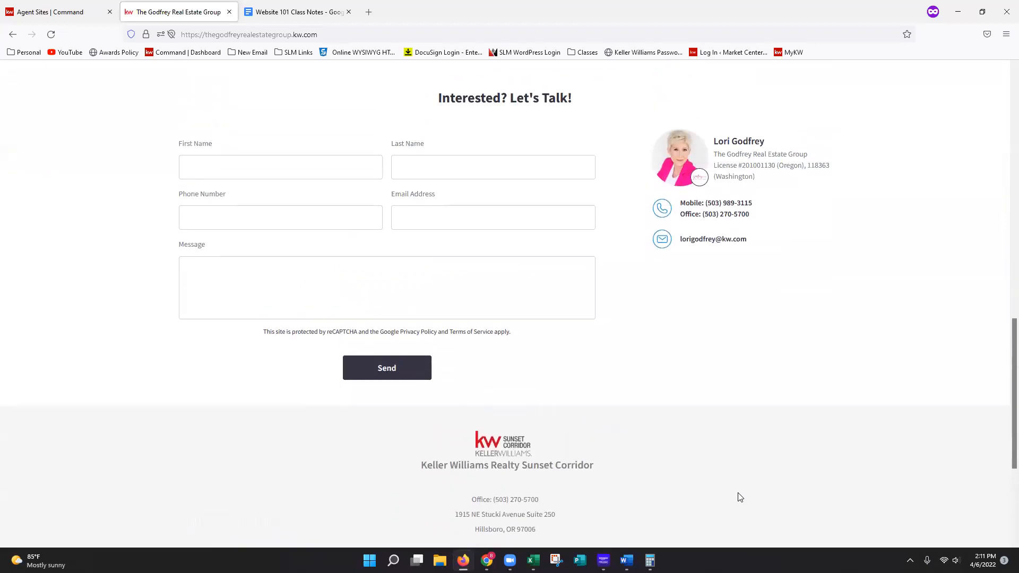
scroll(741, 497, "up", 10)
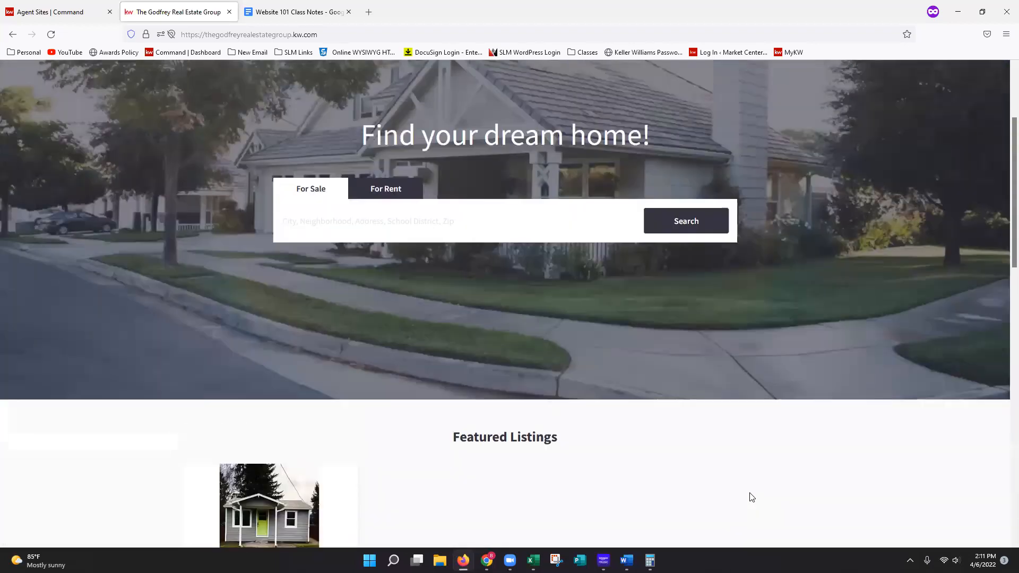
scroll(751, 498, "up", 3)
scroll(749, 498, "down", 6)
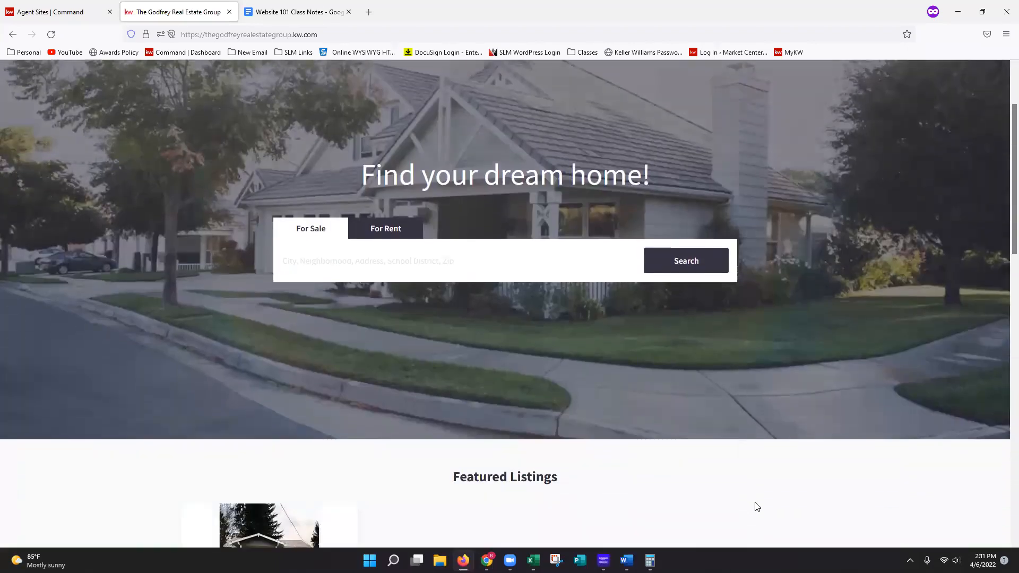
scroll(758, 514, "down", 1)
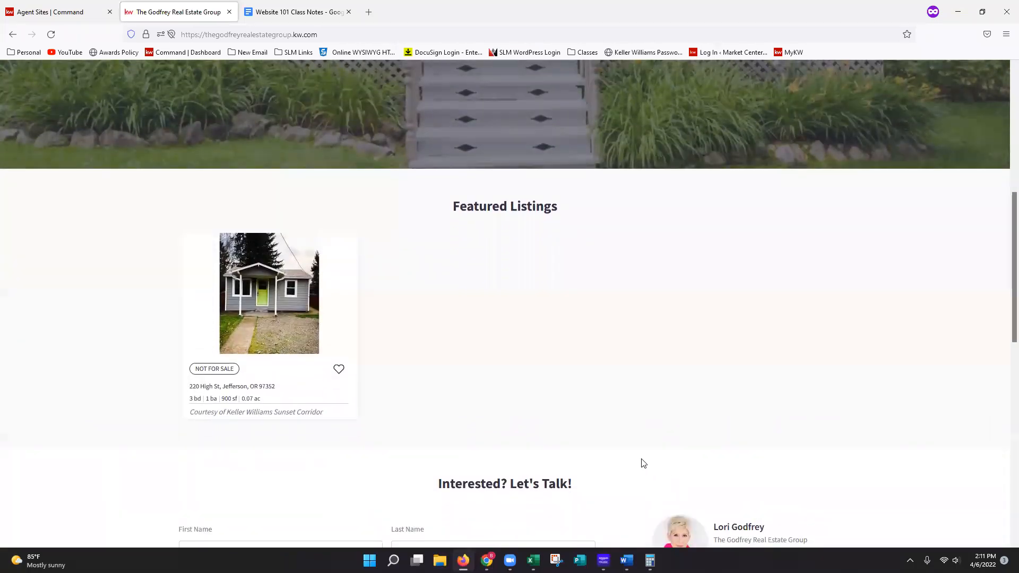
scroll(643, 465, "up", 5)
scroll(650, 471, "up", 3)
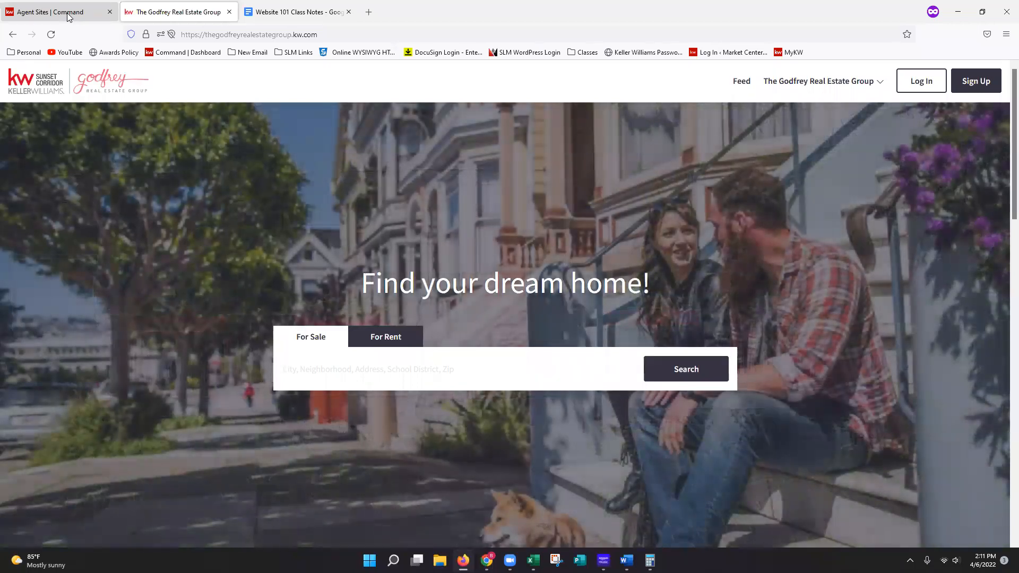
left_click(68, 17)
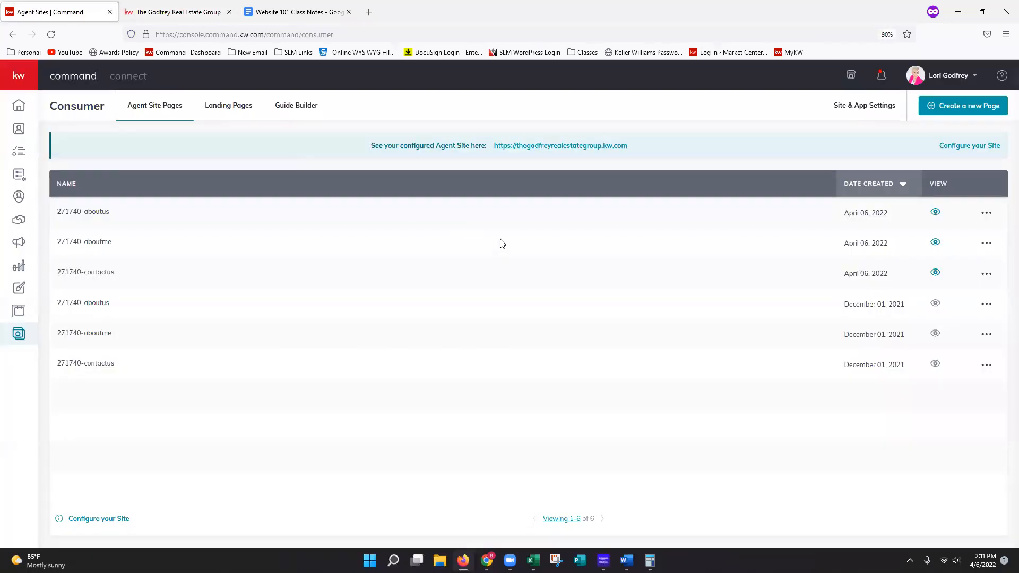